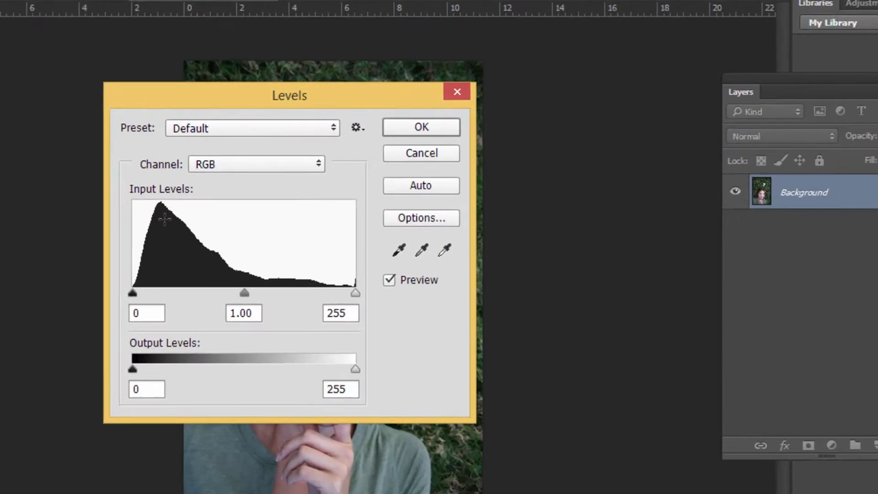
# - Brighten the midtones to 1.40 in the Levels dialog and compare the photo with and without the preview
pyautogui.click(244, 293)
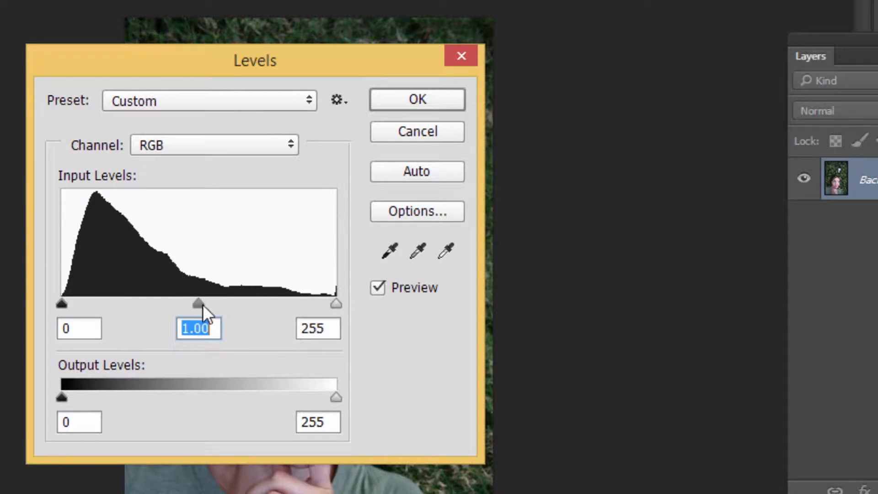
pyautogui.moveTo(199, 305); pyautogui.dragTo(197, 306)
pyautogui.moveTo(233, 70); pyautogui.dragTo(716, 10)
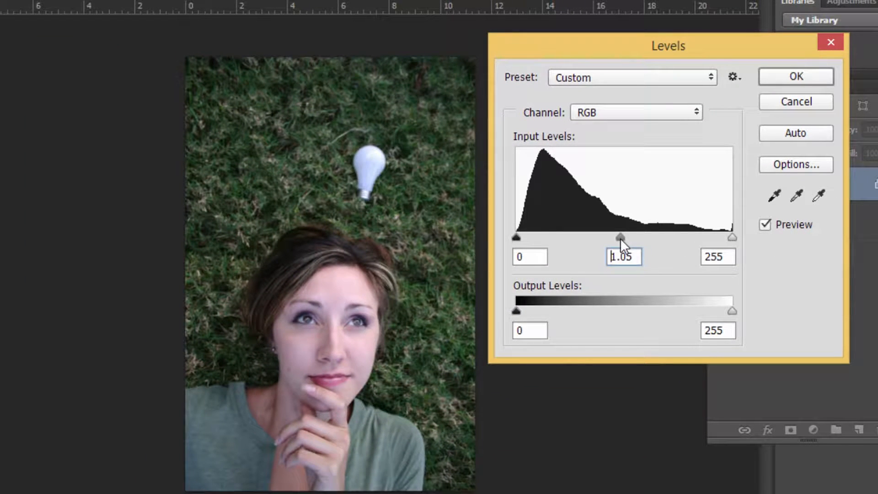
pyautogui.moveTo(621, 236); pyautogui.dragTo(596, 232)
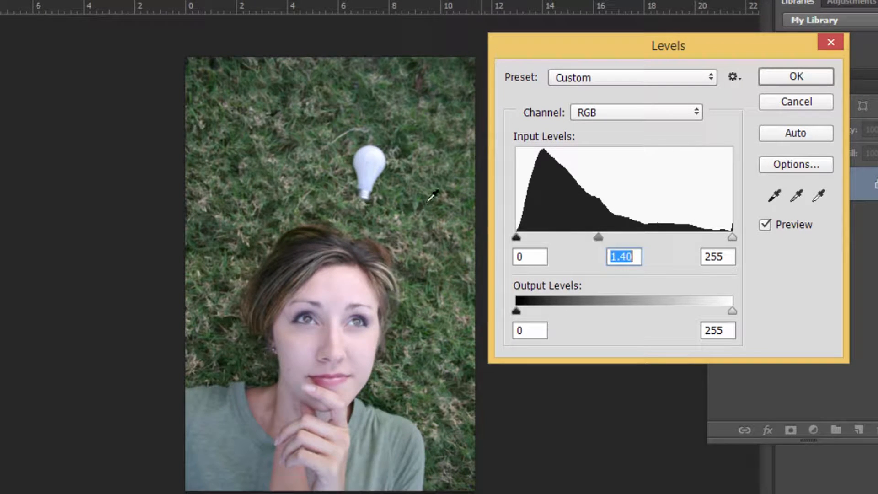
pyautogui.click(766, 224)
pyautogui.click(767, 223)
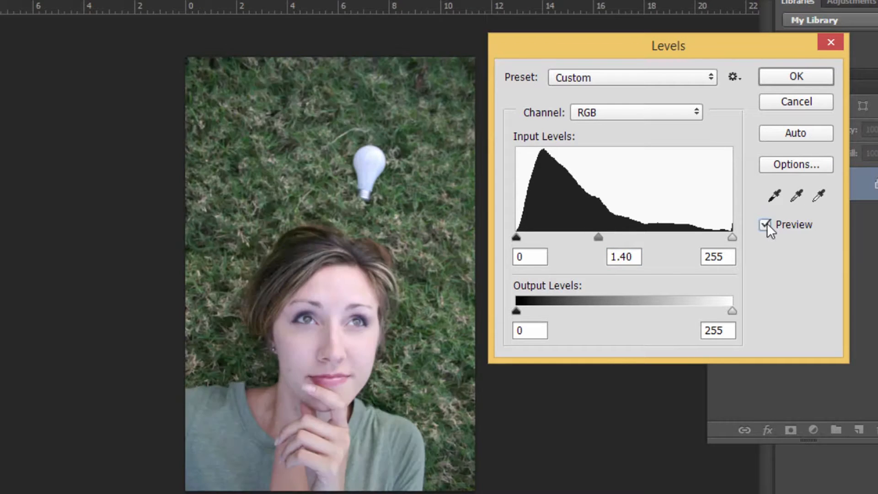
pyautogui.click(767, 223)
pyautogui.click(767, 223)
# - Try shifting the shadow and highlight input levels of the RGB channel, returning them to 0 and 255
pyautogui.moveTo(516, 238); pyautogui.dragTo(493, 227)
pyautogui.moveTo(734, 240)
pyautogui.mouseDown()
pyautogui.moveTo(709, 240)
pyautogui.moveTo(734, 238)
pyautogui.mouseUp()
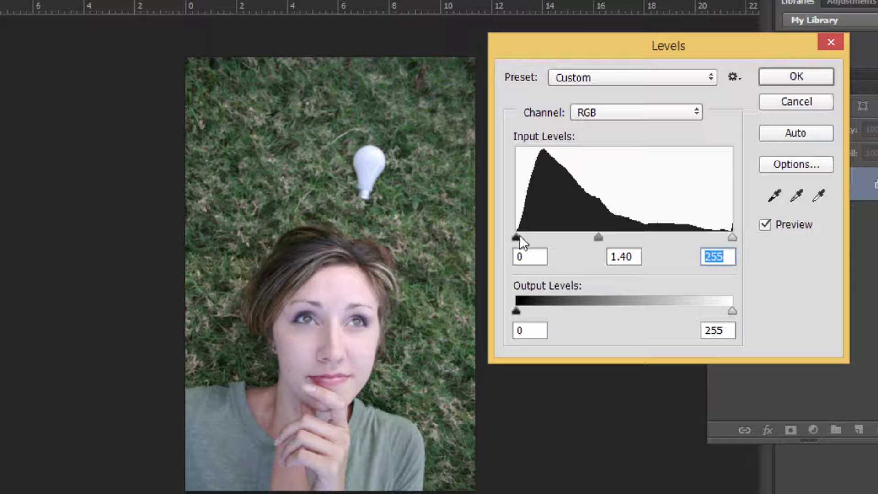
pyautogui.moveTo(519, 237)
pyautogui.mouseDown()
pyautogui.moveTo(528, 233)
pyautogui.moveTo(514, 232)
pyautogui.mouseUp()
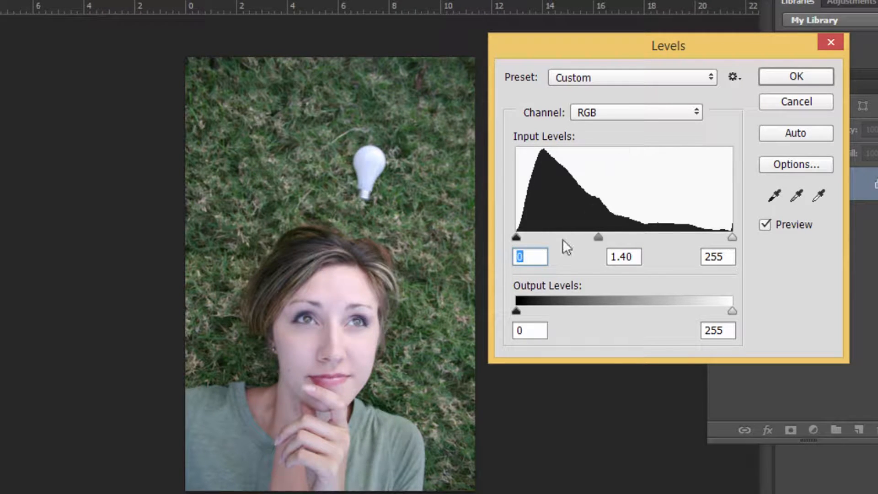
pyautogui.moveTo(646, 49); pyautogui.dragTo(564, 62)
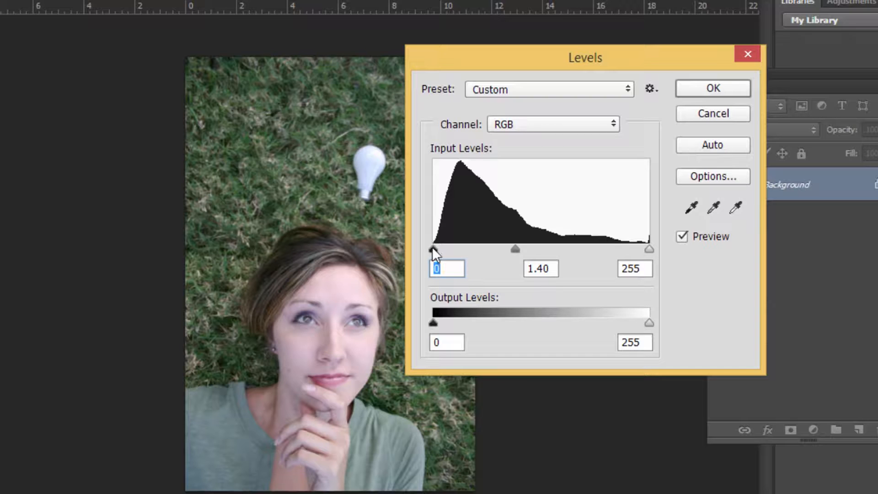
pyautogui.moveTo(434, 247); pyautogui.dragTo(411, 249)
pyautogui.moveTo(434, 249)
pyautogui.mouseDown()
pyautogui.moveTo(484, 249)
pyautogui.moveTo(425, 250)
pyautogui.mouseUp()
pyautogui.moveTo(651, 249)
pyautogui.mouseDown()
pyautogui.moveTo(535, 253)
pyautogui.moveTo(682, 254)
pyautogui.moveTo(547, 253)
pyautogui.moveTo(709, 267)
pyautogui.moveTo(582, 259)
pyautogui.moveTo(609, 252)
pyautogui.moveTo(529, 260)
pyautogui.moveTo(504, 252)
pyautogui.moveTo(659, 253)
pyautogui.mouseUp()
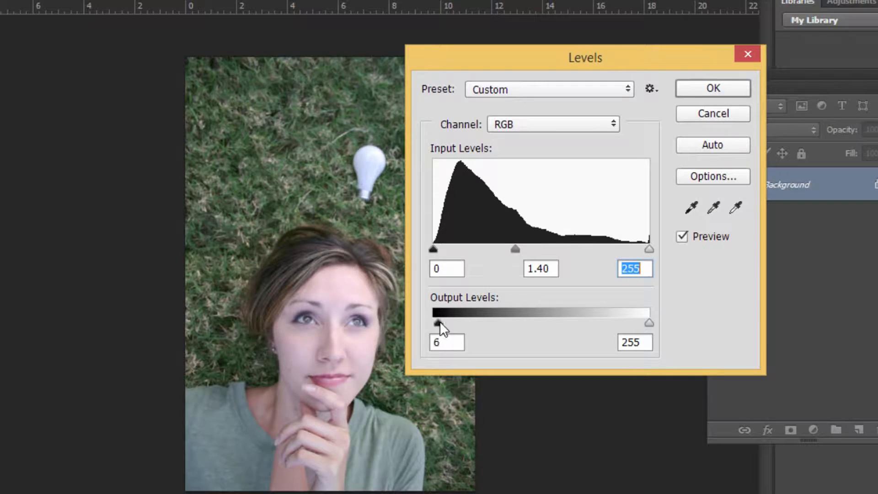
# - Try changing the black and white output levels, and restore them to 0 and 255
pyautogui.moveTo(440, 321); pyautogui.dragTo(402, 328)
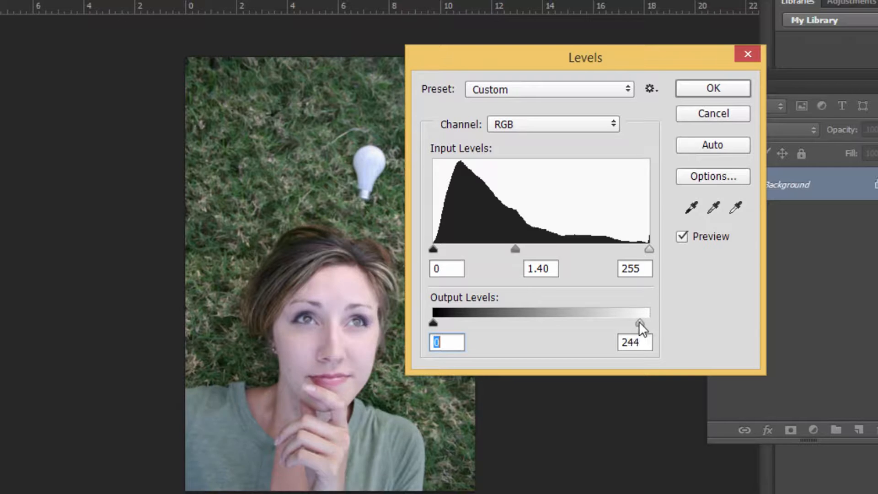
pyautogui.moveTo(638, 321)
pyautogui.mouseDown()
pyautogui.moveTo(574, 323)
pyautogui.moveTo(649, 322)
pyautogui.mouseUp()
pyautogui.moveTo(434, 248)
pyautogui.mouseDown()
pyautogui.moveTo(476, 244)
pyautogui.moveTo(432, 249)
pyautogui.mouseUp()
pyautogui.moveTo(650, 249)
pyautogui.mouseDown()
pyautogui.moveTo(618, 251)
pyautogui.moveTo(649, 249)
pyautogui.mouseUp()
pyautogui.moveTo(649, 321)
pyautogui.mouseDown()
pyautogui.moveTo(587, 325)
pyautogui.moveTo(649, 323)
pyautogui.mouseUp()
pyautogui.moveTo(433, 322)
pyautogui.mouseDown()
pyautogui.moveTo(485, 322)
pyautogui.moveTo(433, 322)
pyautogui.mouseUp()
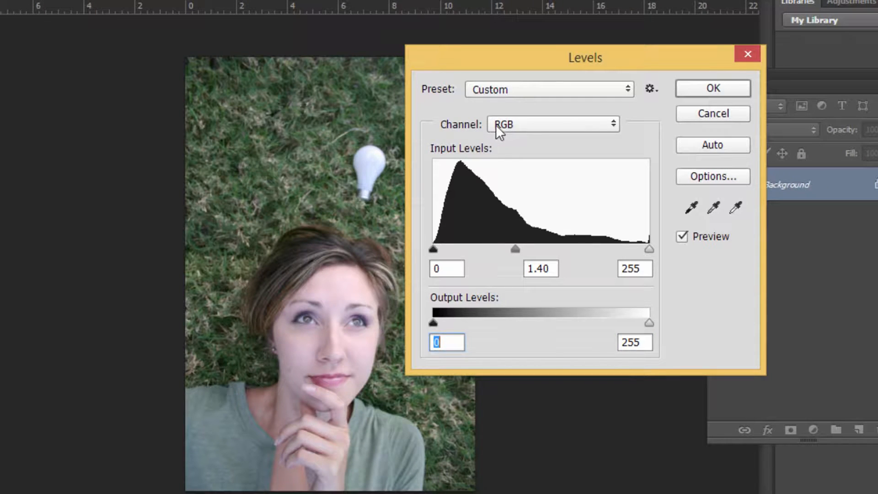
# - Examine the histograms of the individual colour channels in Levels and return to the RGB channel
pyautogui.click(534, 126)
pyautogui.click(525, 152)
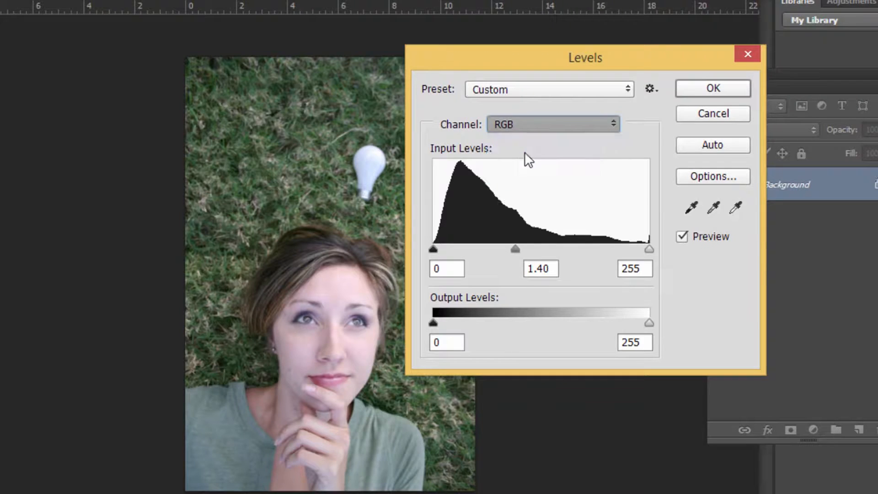
pyautogui.click(530, 125)
pyautogui.click(529, 162)
pyautogui.click(529, 127)
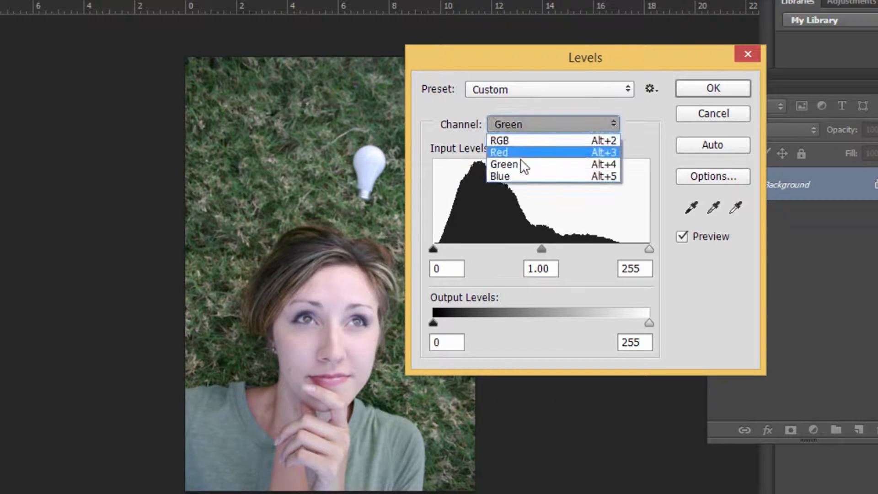
pyautogui.click(512, 176)
pyautogui.click(546, 125)
pyautogui.click(558, 140)
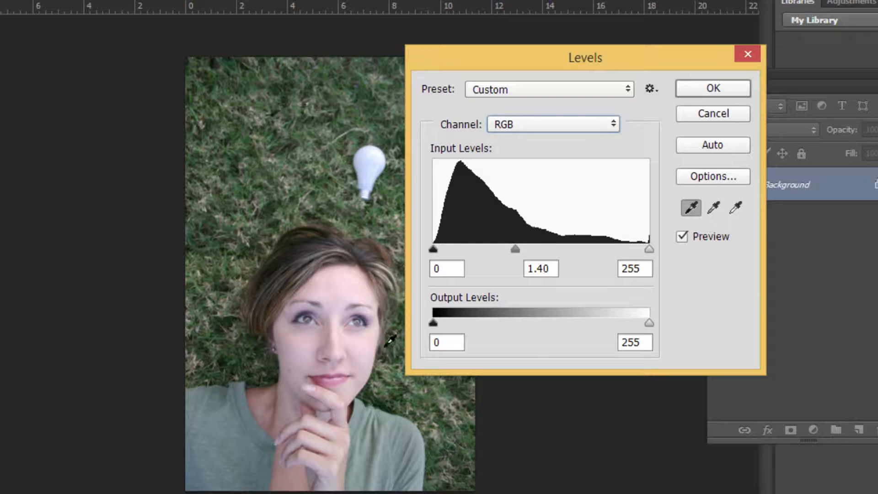
# - Try setting the black point by sampling the grass, light bulb, face and dark hair areas of the photo
pyautogui.click(385, 410)
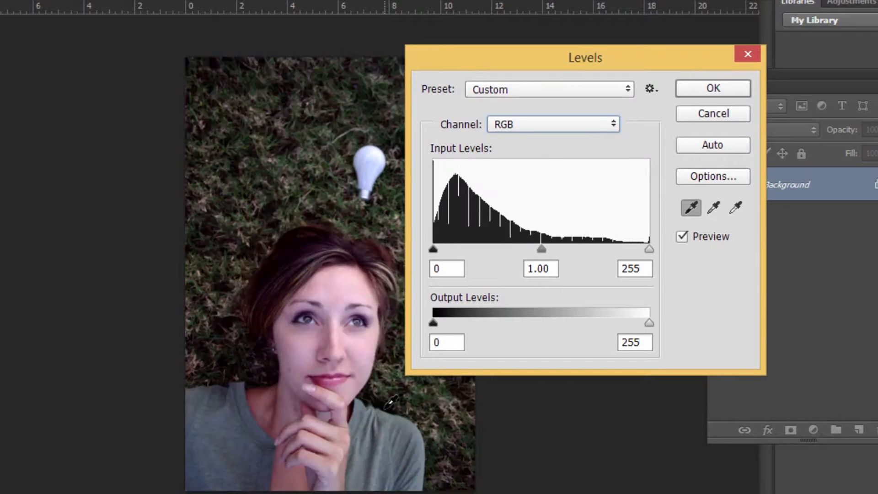
pyautogui.click(369, 161)
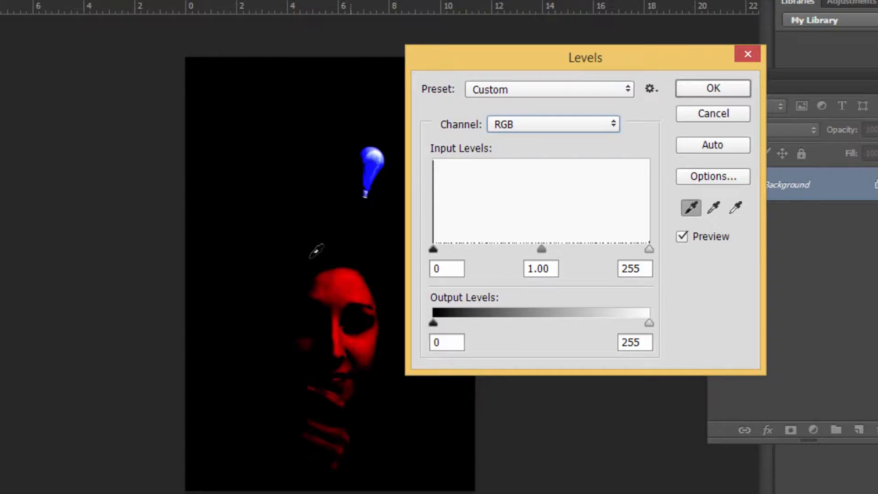
pyautogui.click(282, 294)
pyautogui.click(333, 297)
pyautogui.click(283, 287)
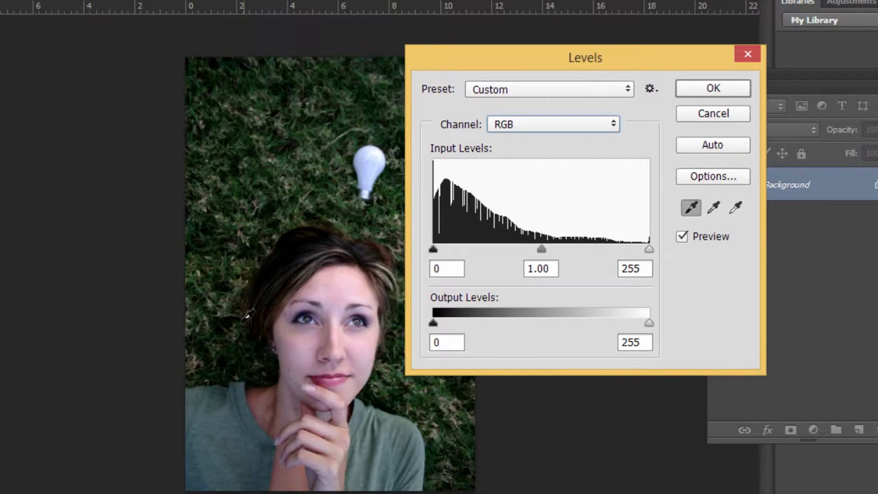
pyautogui.click(269, 368)
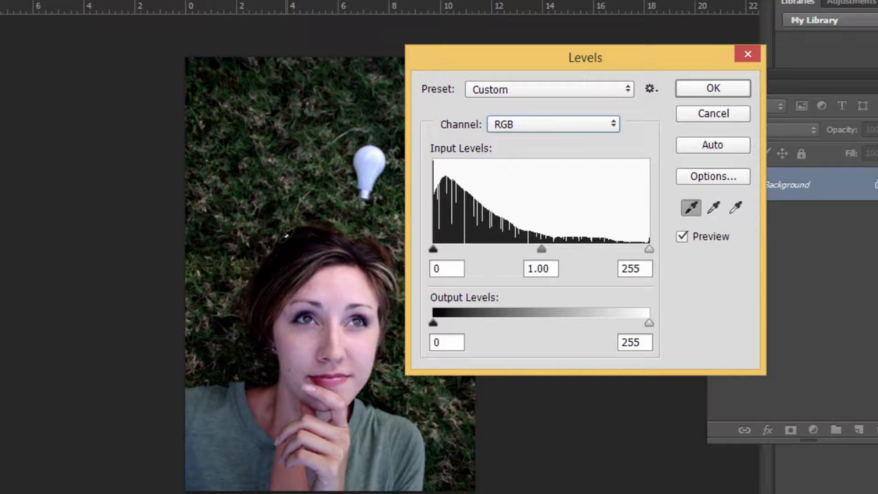
pyautogui.click(285, 244)
# - Set the white point by sampling the light bulb and compare the photo with and without the preview
pyautogui.click(736, 207)
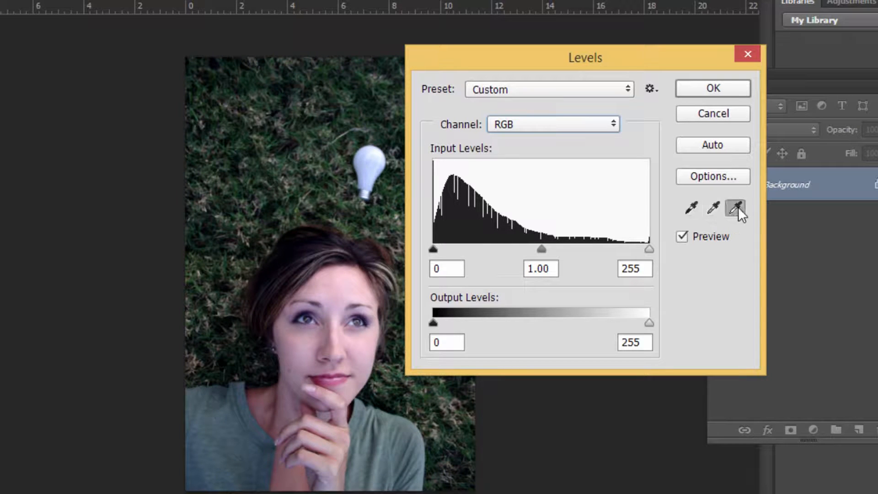
pyautogui.click(376, 147)
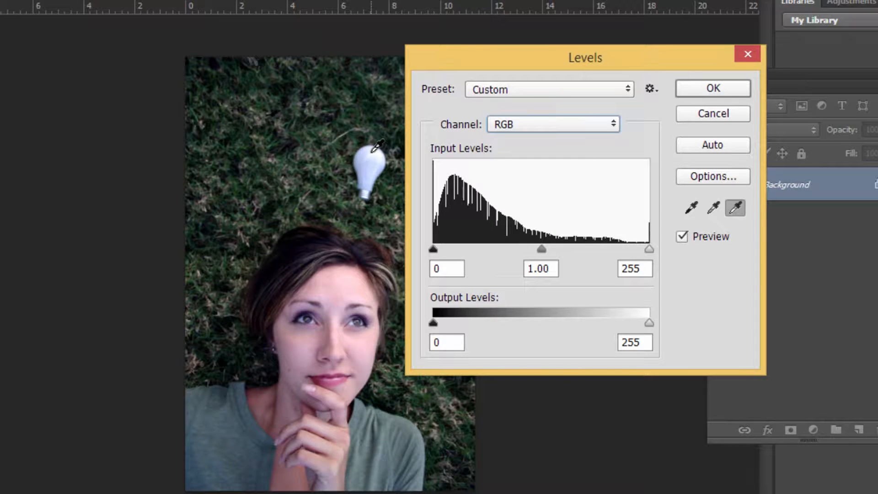
pyautogui.click(706, 238)
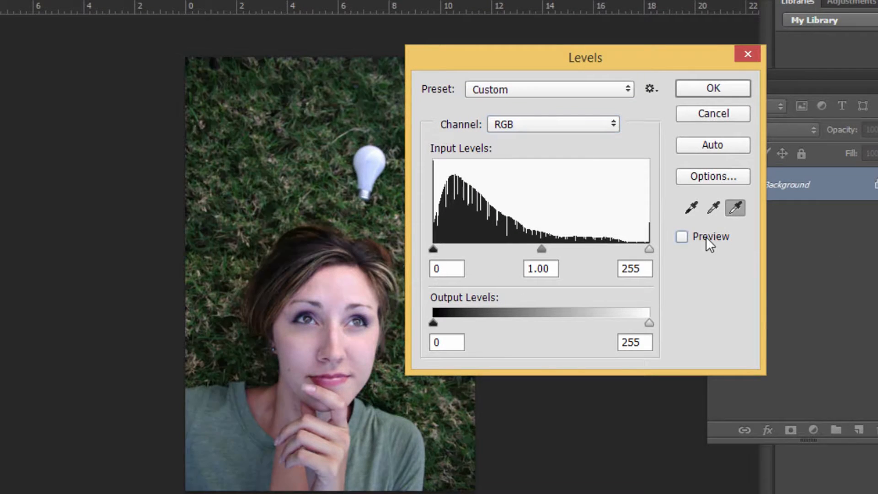
pyautogui.click(707, 238)
pyautogui.click(706, 238)
pyautogui.click(707, 238)
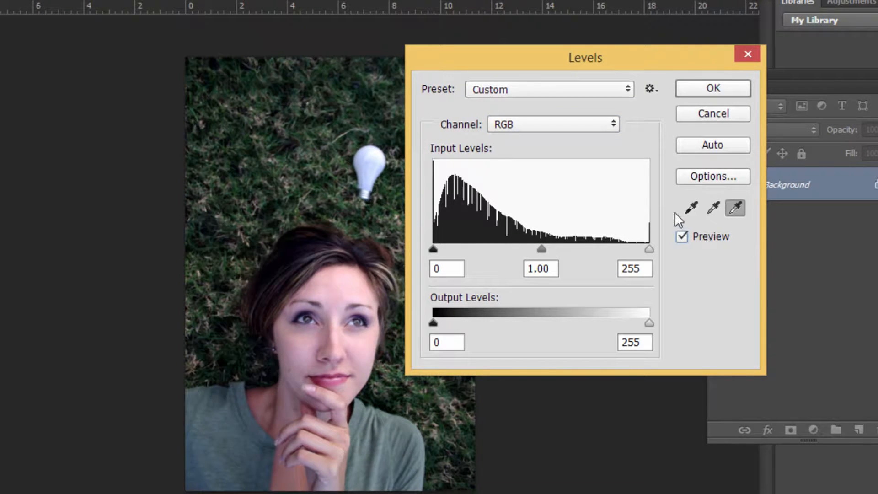
# - Apply the automatic Levels correction and compare the photo with and without the preview
pyautogui.click(713, 208)
pyautogui.click(701, 145)
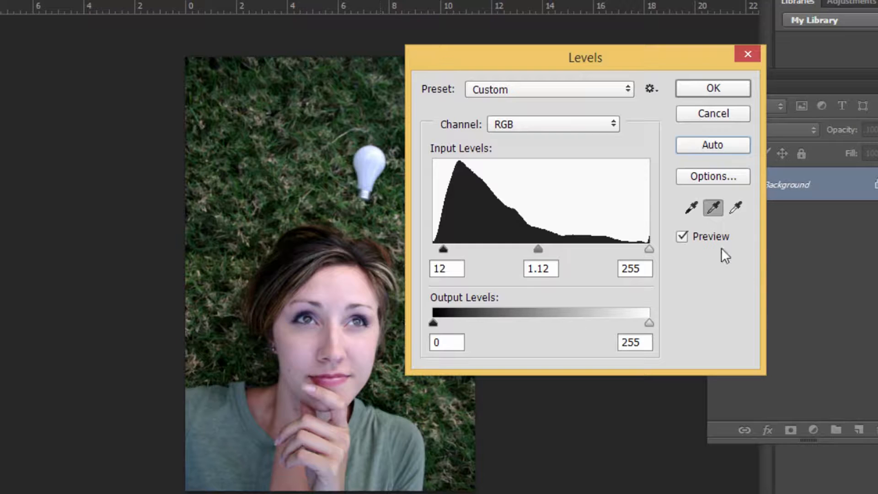
pyautogui.click(681, 235)
pyautogui.click(680, 235)
pyautogui.click(680, 235)
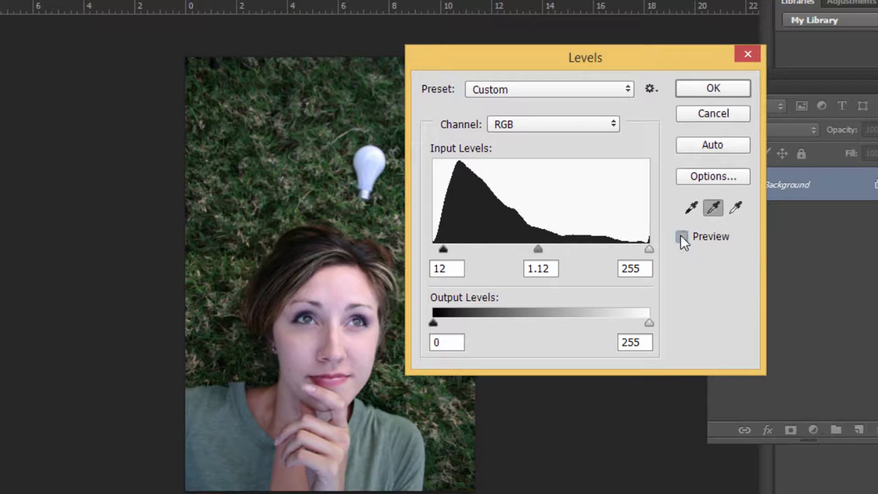
pyautogui.click(680, 235)
pyautogui.click(680, 235)
pyautogui.click(680, 235)
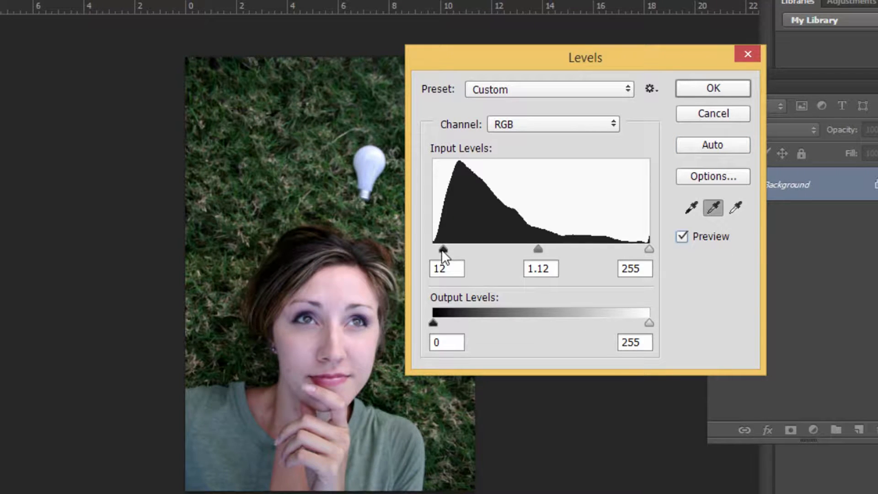
# - Set the shadow input level to 2 and the midtones to 1.27
pyautogui.moveTo(441, 249); pyautogui.dragTo(435, 251)
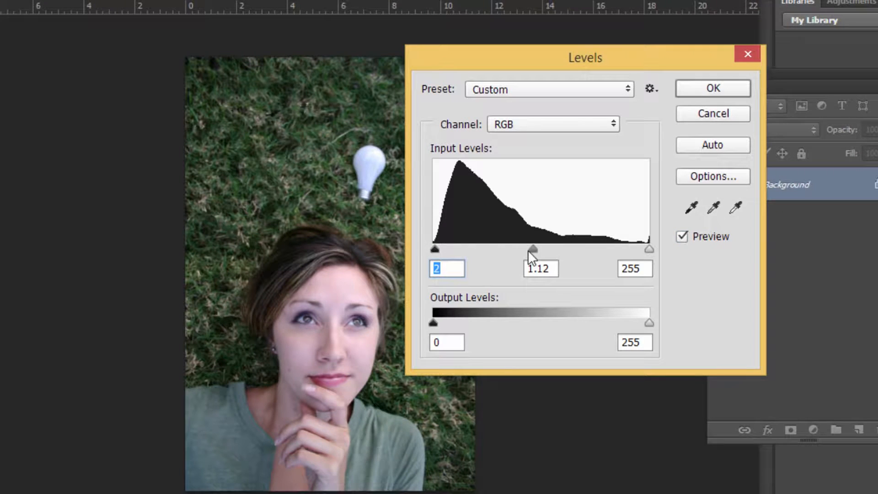
pyautogui.moveTo(532, 250)
pyautogui.mouseDown()
pyautogui.moveTo(540, 249)
pyautogui.moveTo(522, 249)
pyautogui.mouseUp()
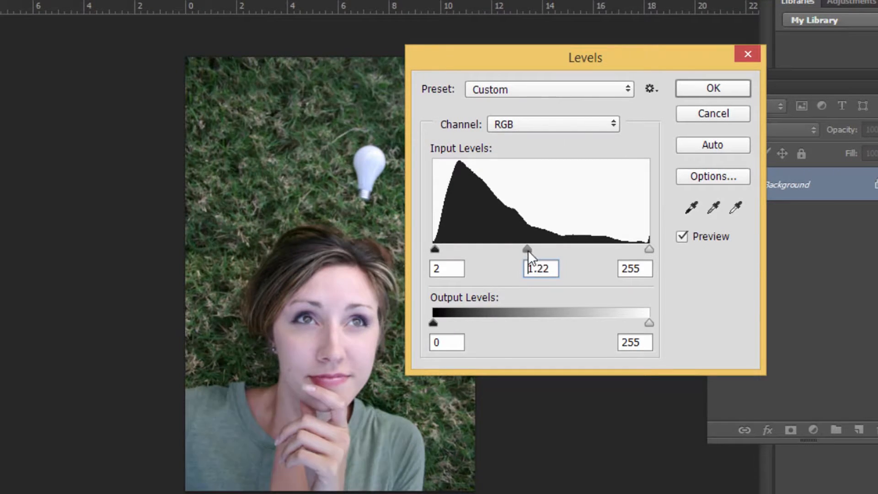
pyautogui.moveTo(528, 250); pyautogui.dragTo(523, 250)
# - Check the options for saving presets and the list of Levels presets, and cancel the Levels adjustment
pyautogui.click(652, 87)
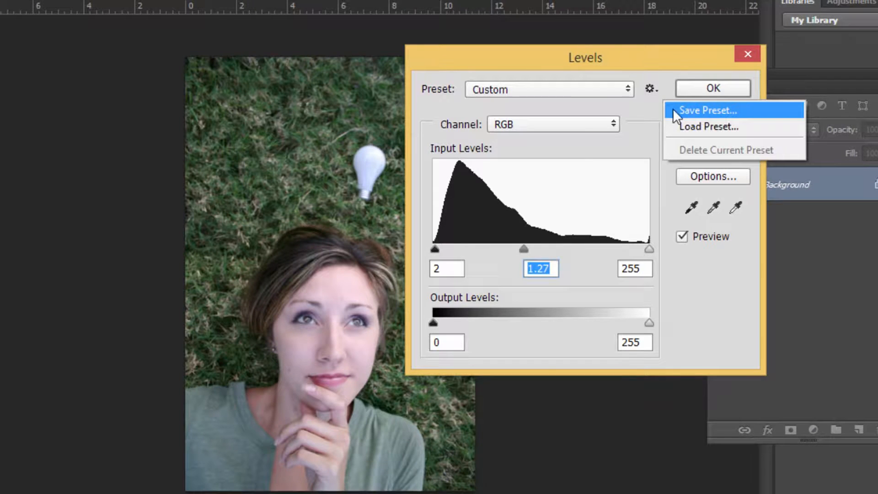
pyautogui.click(626, 91)
pyautogui.click(626, 91)
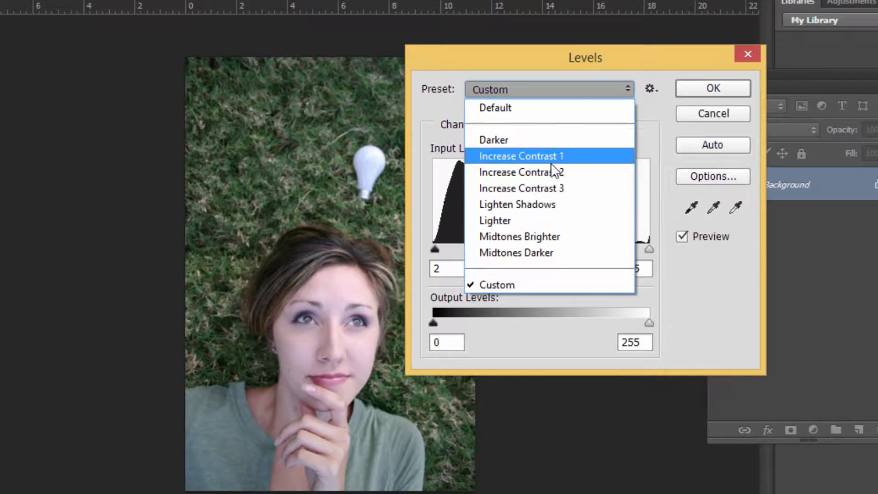
pyautogui.click(709, 112)
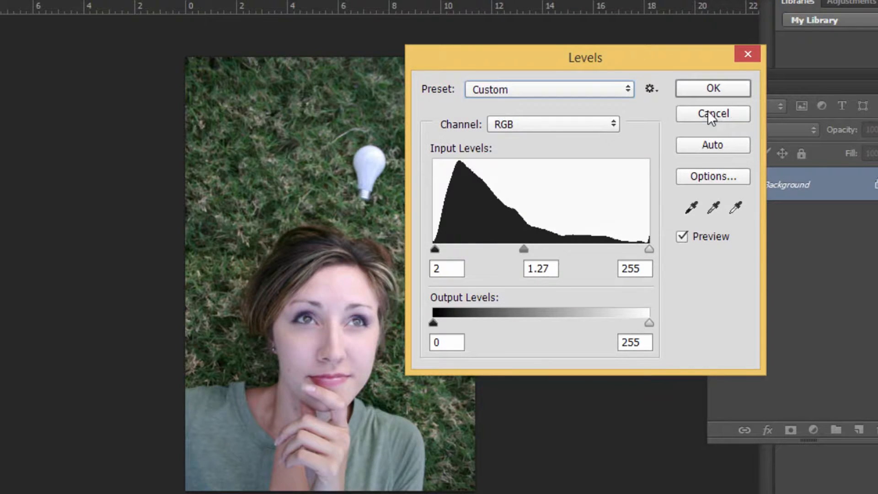
pyautogui.click(711, 113)
pyautogui.click(90, 7)
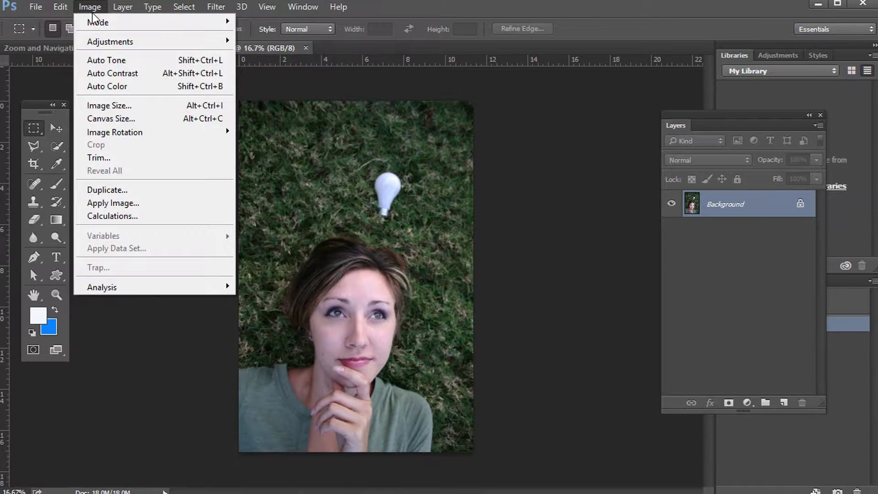
pyautogui.moveTo(100, 42)
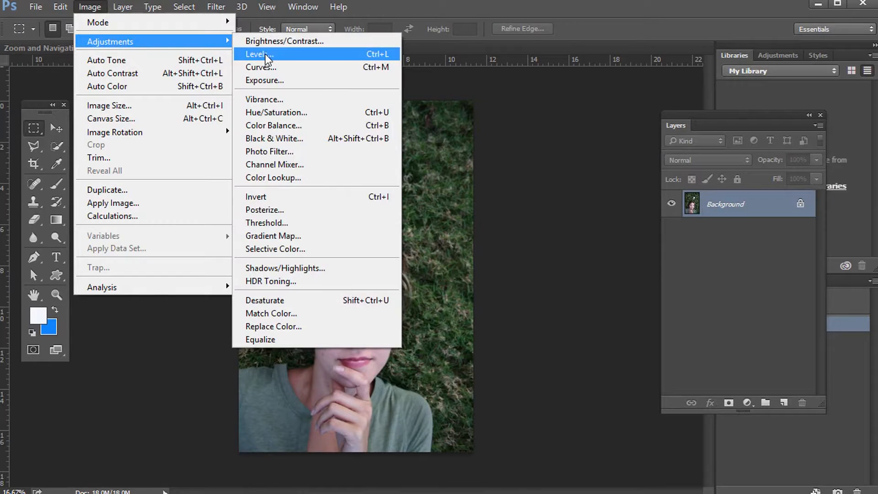
pyautogui.press('Escape')
pyautogui.press('Escape')
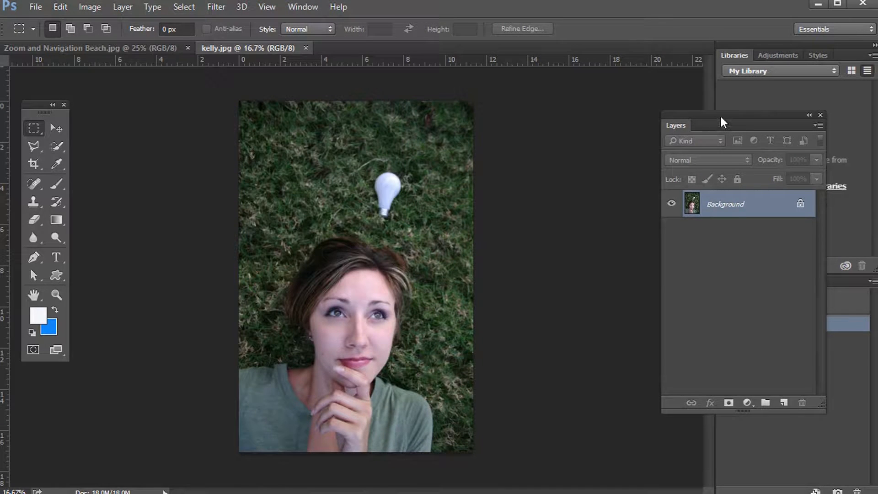
# - Move the Layers panel beside the photo and add a Levels adjustment layer above the Background layer
pyautogui.moveTo(723, 123); pyautogui.dragTo(553, 96)
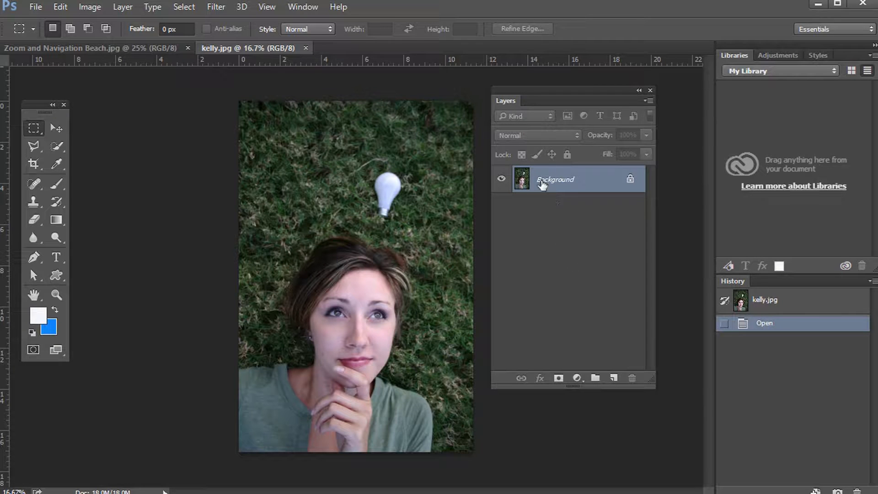
pyautogui.click(577, 378)
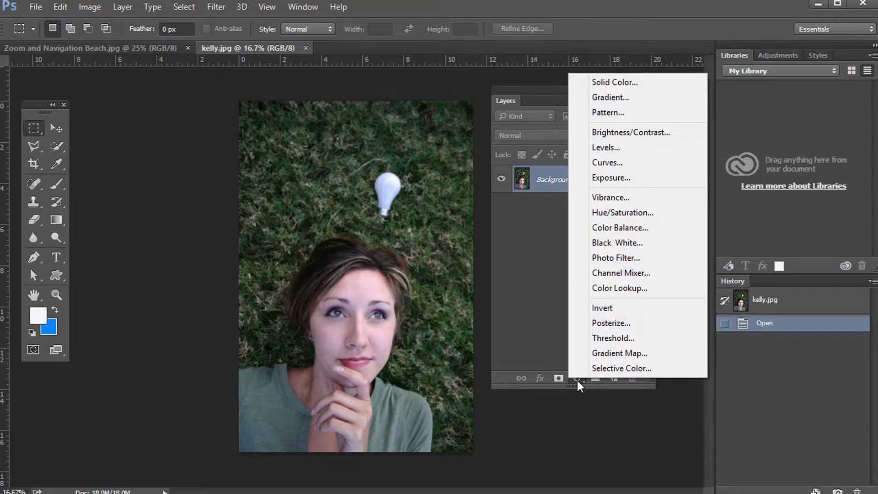
pyautogui.click(621, 148)
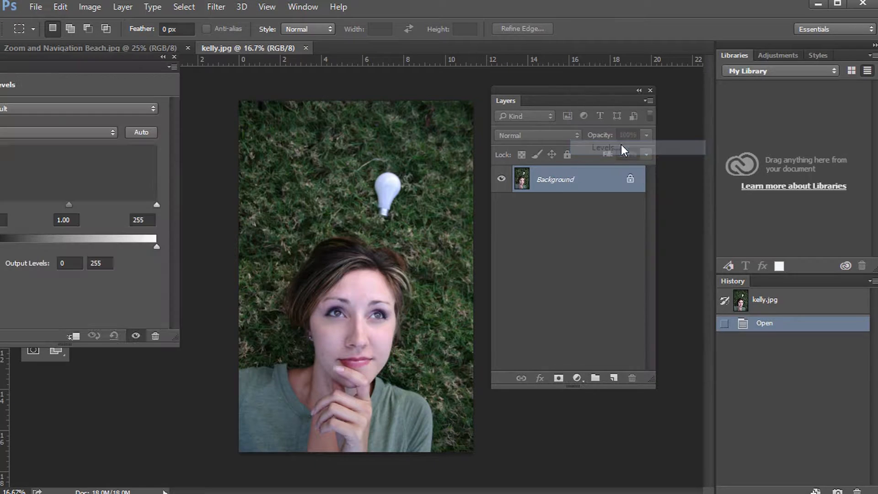
# - Arrange the Levels properties and the Layers panel side by side so that neither covers the other
pyautogui.moveTo(80, 67); pyautogui.dragTo(483, 108)
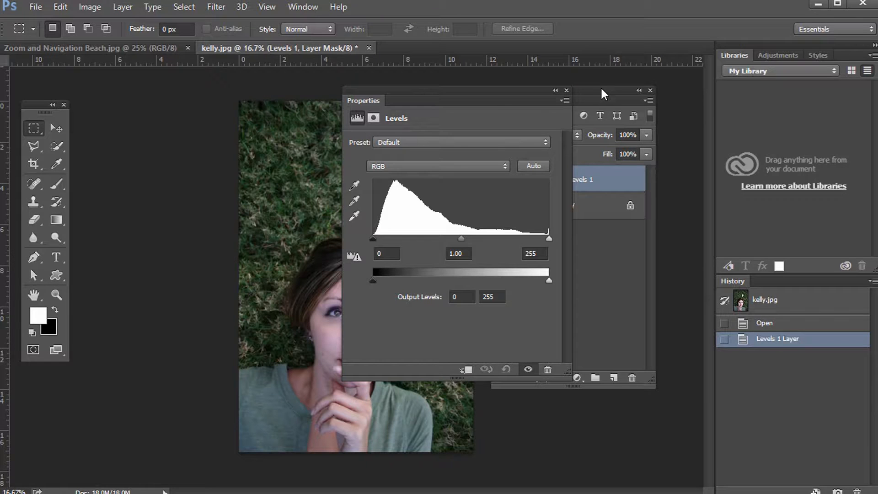
pyautogui.moveTo(603, 92); pyautogui.dragTo(746, 108)
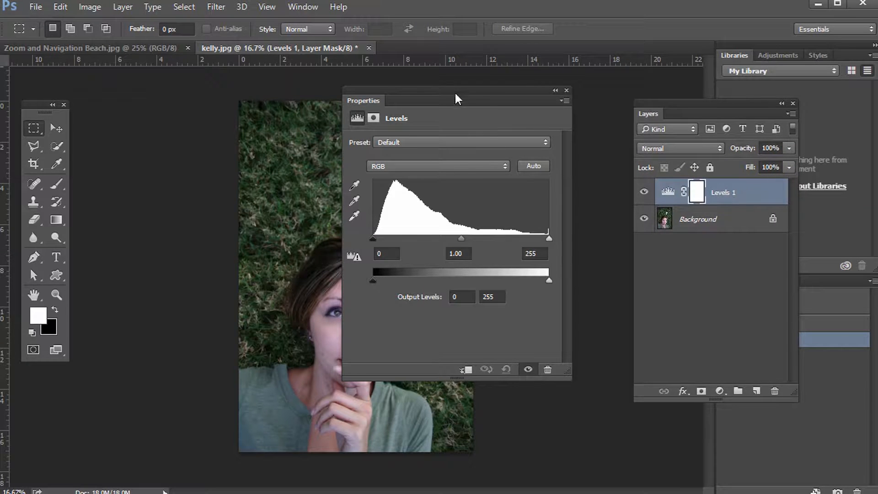
pyautogui.moveTo(455, 94); pyautogui.dragTo(480, 110)
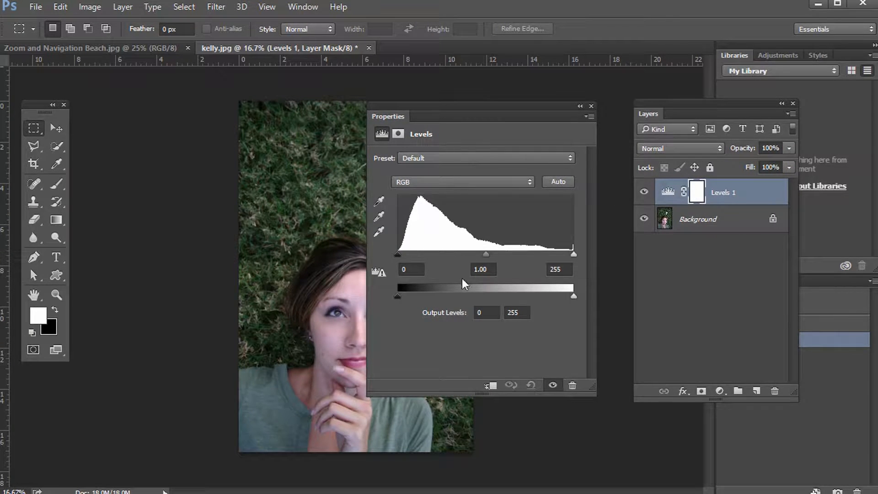
# - Brighten the portrait by setting the Levels midtones to 1.31, keeping the shadow and highlight input and output levels at 0 and 255
pyautogui.moveTo(397, 254)
pyautogui.mouseDown()
pyautogui.moveTo(431, 252)
pyautogui.moveTo(397, 253)
pyautogui.mouseUp()
pyautogui.moveTo(573, 254)
pyautogui.mouseDown()
pyautogui.moveTo(519, 257)
pyautogui.moveTo(573, 253)
pyautogui.mouseUp()
pyautogui.moveTo(429, 292); pyautogui.dragTo(414, 296)
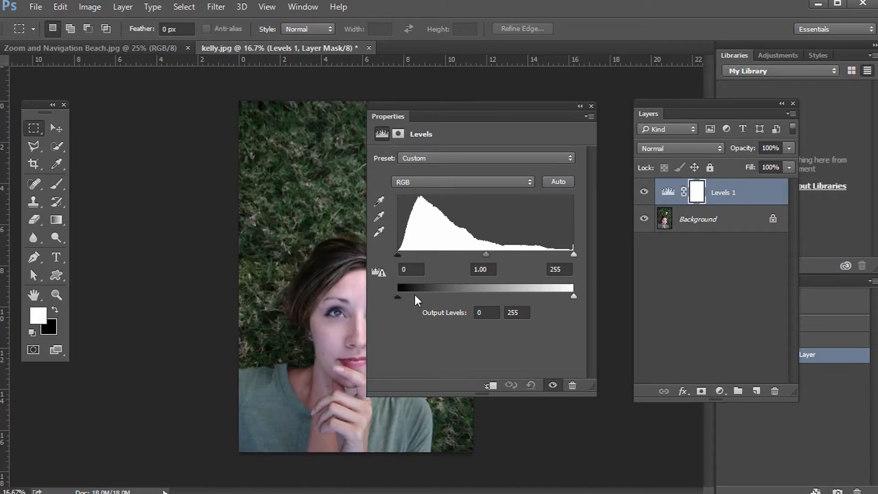
pyautogui.moveTo(574, 297)
pyautogui.mouseDown()
pyautogui.moveTo(528, 297)
pyautogui.moveTo(573, 296)
pyautogui.mouseUp()
pyautogui.moveTo(484, 254)
pyautogui.mouseDown()
pyautogui.moveTo(457, 257)
pyautogui.moveTo(469, 255)
pyautogui.mouseUp()
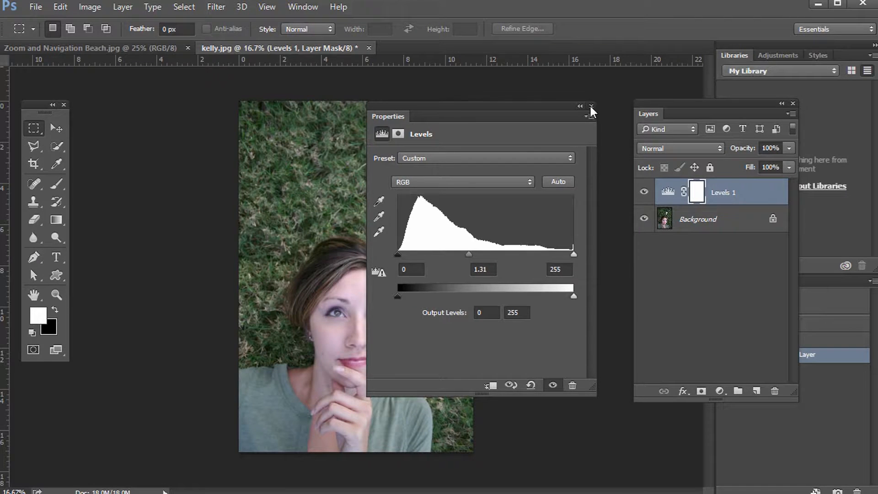
# - Place the Layers panel beside the portrait, then reopen the Levels 1 adjustment settings and close them again
pyautogui.click(591, 106)
pyautogui.moveTo(663, 103); pyautogui.dragTo(529, 100)
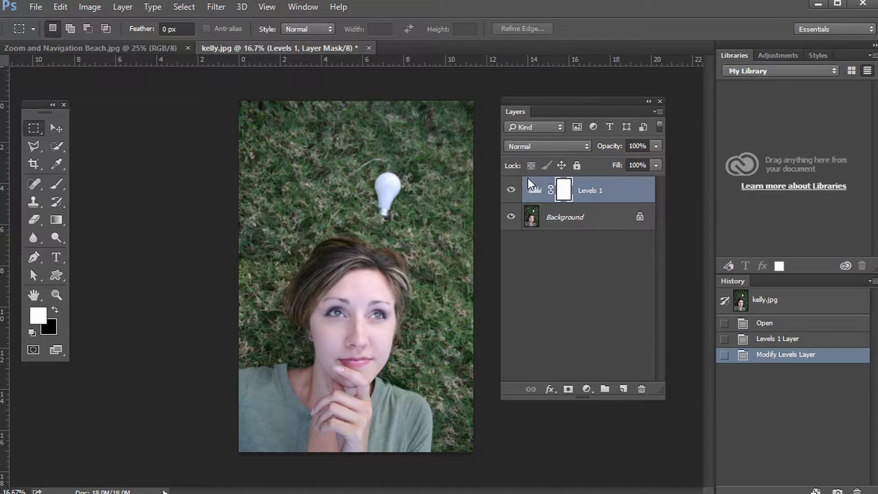
pyautogui.doubleClick(534, 192)
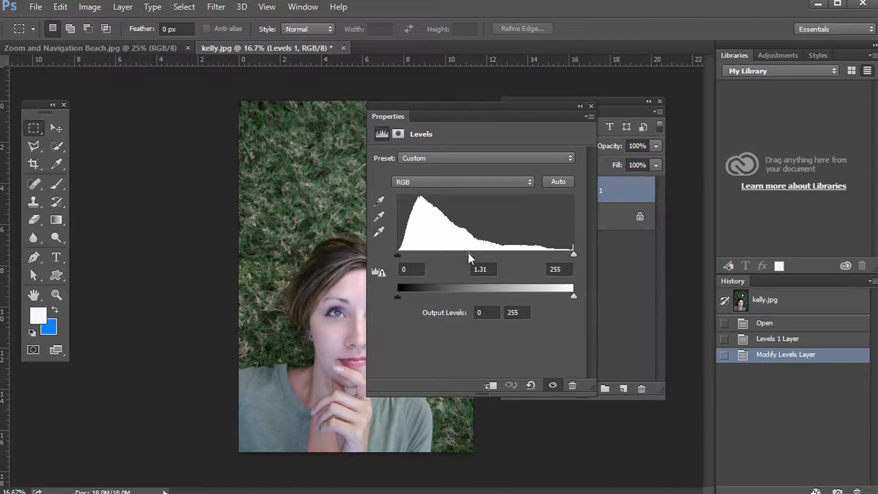
pyautogui.click(590, 106)
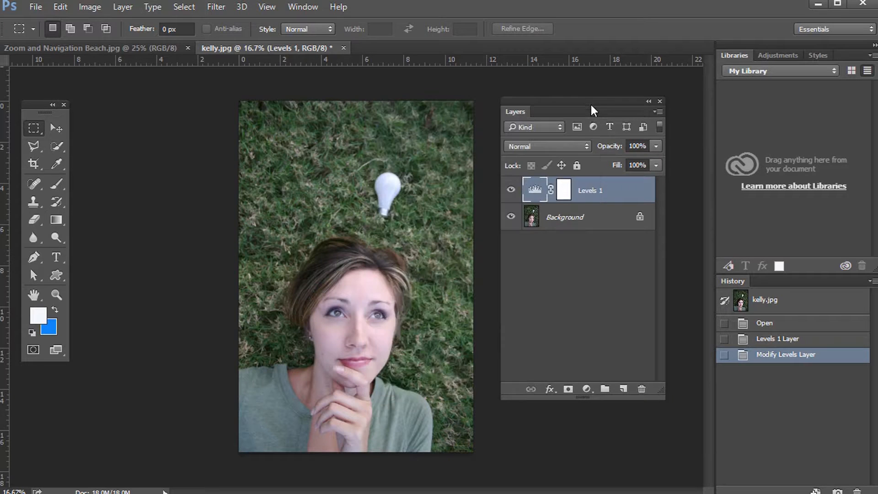
# - Paint black on the Levels 1 layer mask with the 400 px Brush over the grass around the woman and the light bulb
pyautogui.click(563, 191)
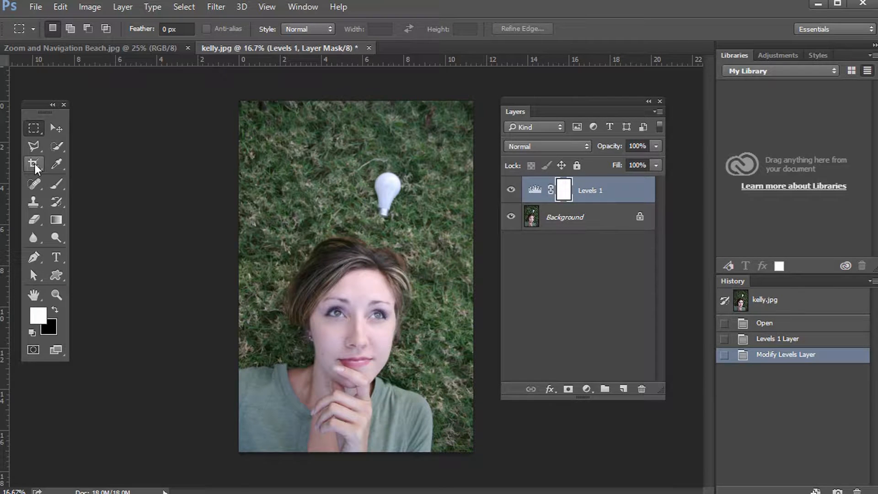
pyautogui.click(56, 184)
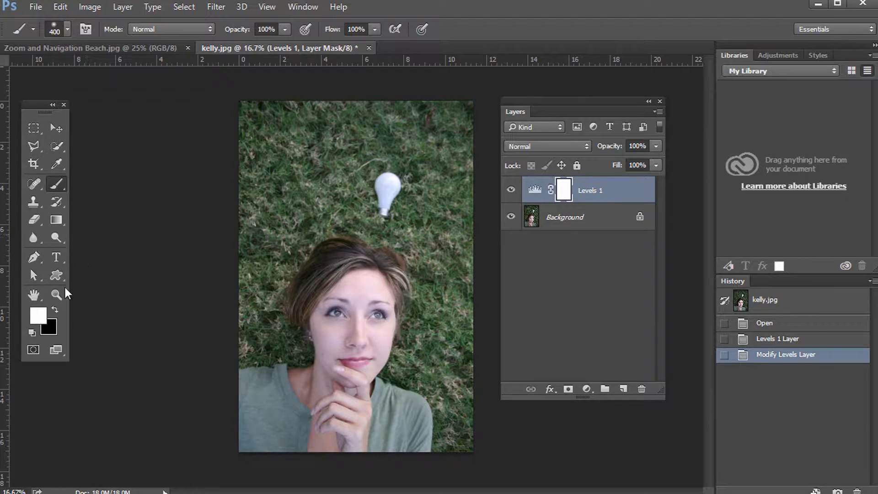
pyautogui.click(53, 311)
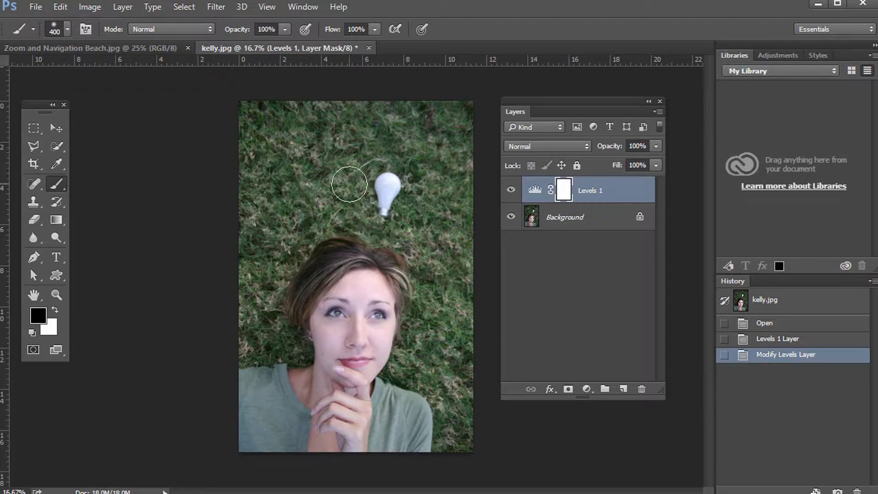
pyautogui.moveTo(386, 210)
pyautogui.mouseDown()
pyautogui.moveTo(335, 226)
pyautogui.moveTo(279, 284)
pyautogui.moveTo(264, 318)
pyautogui.moveTo(237, 335)
pyautogui.moveTo(260, 240)
pyautogui.moveTo(286, 203)
pyautogui.moveTo(297, 203)
pyautogui.moveTo(241, 178)
pyautogui.moveTo(264, 227)
pyautogui.moveTo(280, 158)
pyautogui.moveTo(486, 149)
pyautogui.moveTo(301, 176)
pyautogui.moveTo(380, 211)
pyautogui.moveTo(418, 282)
pyautogui.moveTo(412, 365)
pyautogui.moveTo(455, 395)
pyautogui.moveTo(454, 450)
pyautogui.moveTo(469, 281)
pyautogui.moveTo(450, 322)
pyautogui.moveTo(419, 223)
pyautogui.moveTo(461, 155)
pyautogui.moveTo(453, 170)
pyautogui.mouseUp()
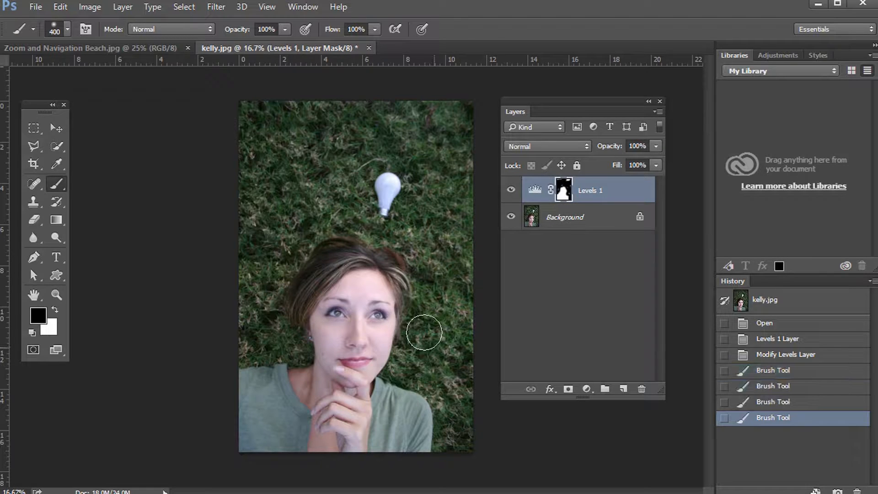
# - Switch to the beach photo and add a Levels adjustment layer above its Background layer
pyautogui.click(103, 48)
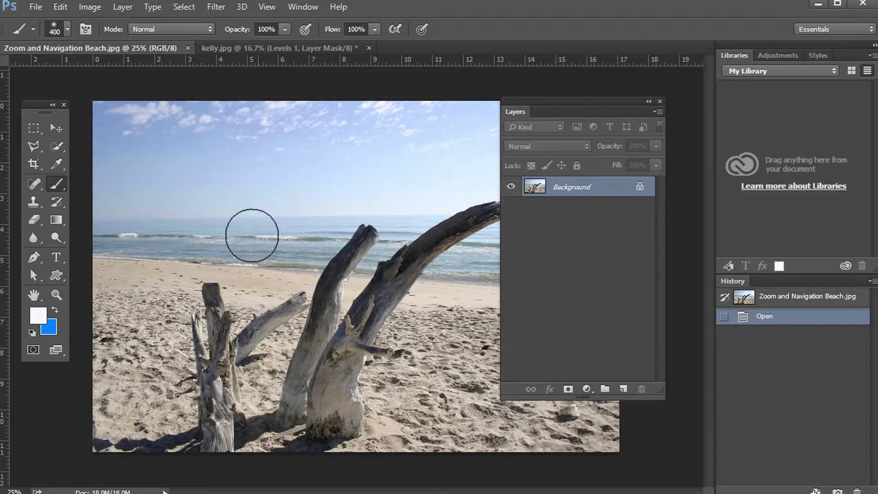
pyautogui.moveTo(534, 96); pyautogui.dragTo(643, 97)
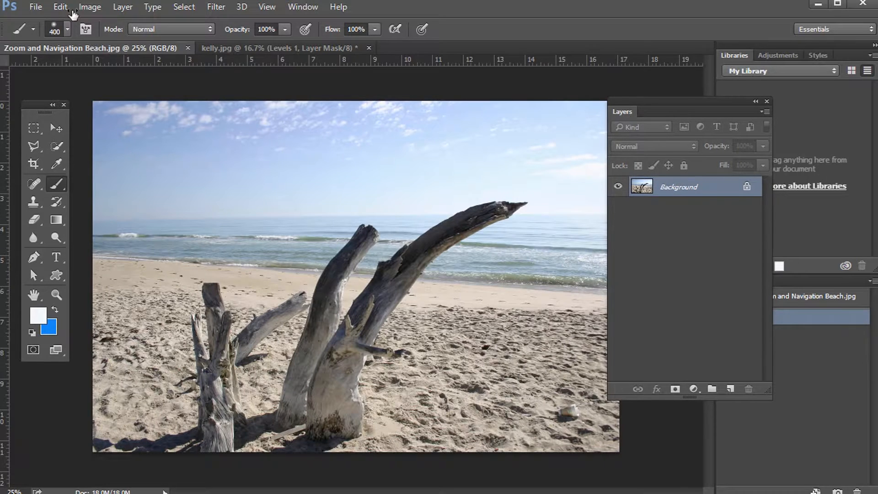
pyautogui.click(693, 388)
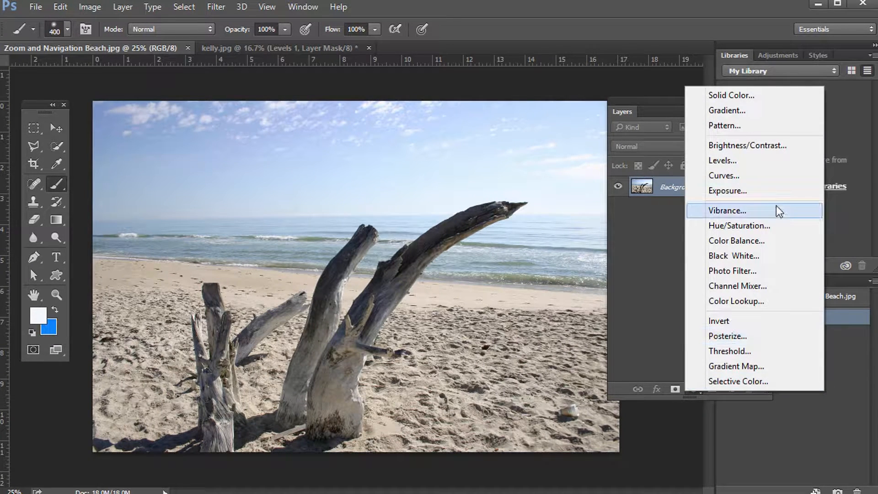
pyautogui.click(766, 159)
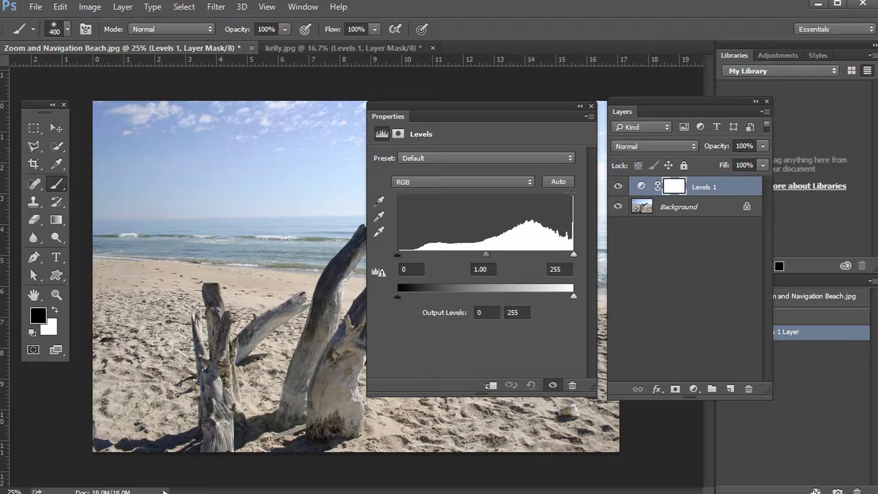
# - Rearrange the Levels properties and the Layers panel to uncover the sky and driftwood in the beach photo
pyautogui.moveTo(558, 114); pyautogui.dragTo(291, 290)
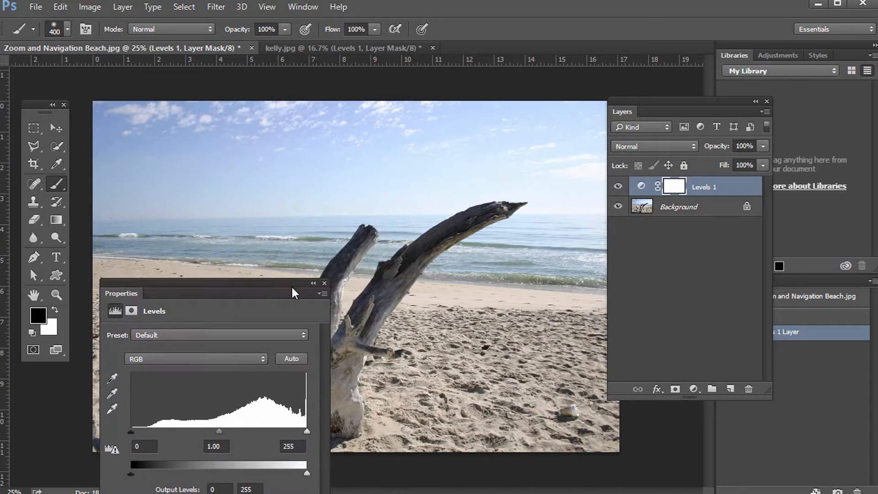
pyautogui.moveTo(658, 106); pyautogui.dragTo(746, 105)
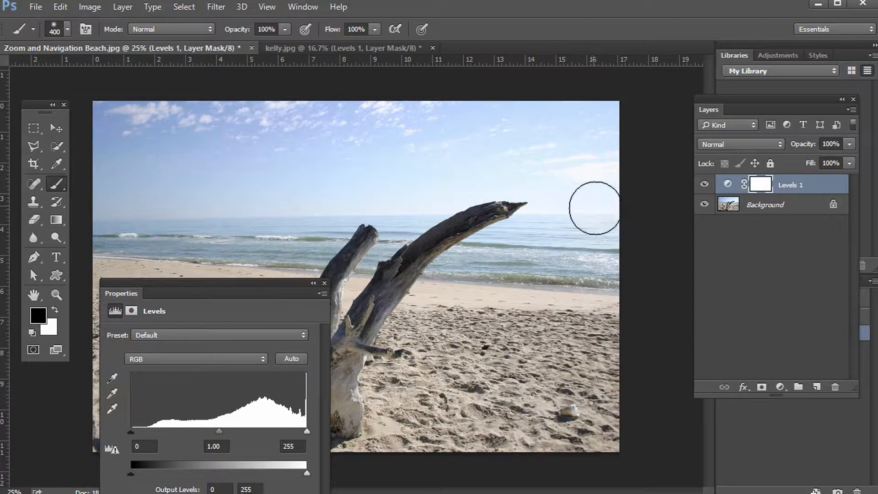
pyautogui.moveTo(177, 287); pyautogui.dragTo(540, 152)
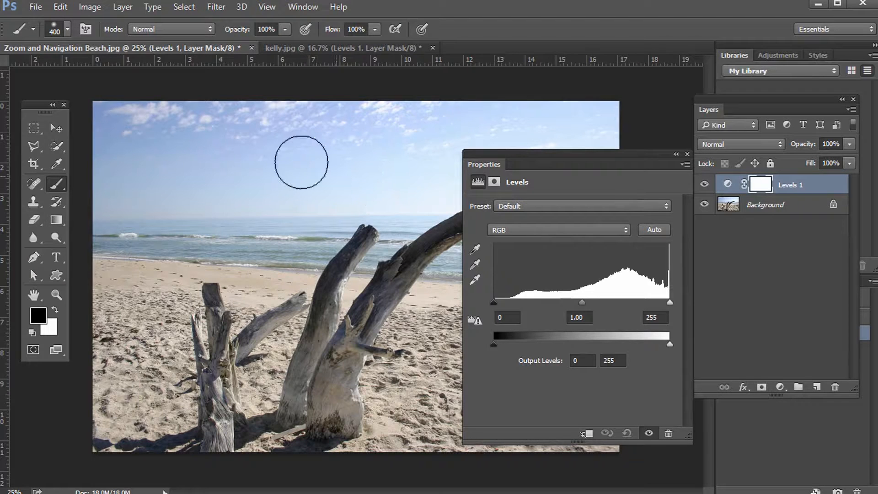
# - Apply the automatic Levels correction to the beach photo and refine it to shadow input 20 and midtones 0.93
pyautogui.click(657, 228)
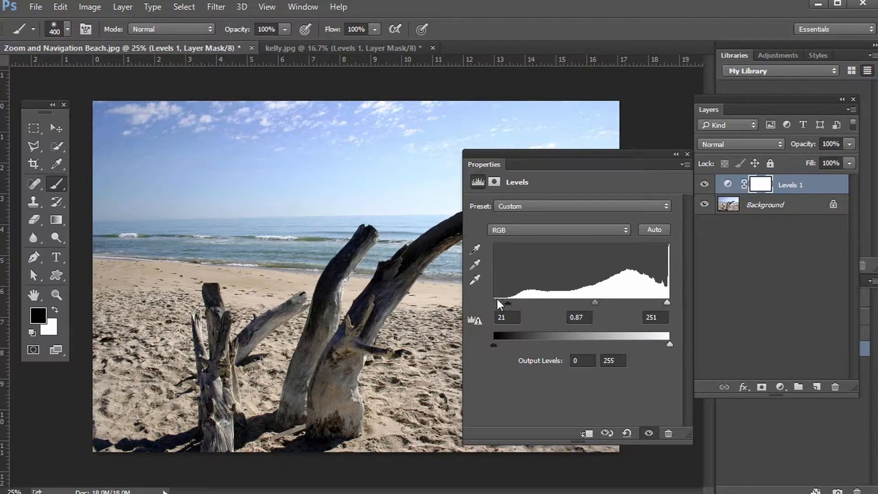
pyautogui.moveTo(506, 302)
pyautogui.mouseDown()
pyautogui.moveTo(487, 300)
pyautogui.moveTo(506, 298)
pyautogui.mouseUp()
pyautogui.moveTo(595, 302)
pyautogui.mouseDown()
pyautogui.moveTo(608, 302)
pyautogui.moveTo(590, 302)
pyautogui.mouseUp()
# - Compare the beach photo with and without the Levels 1 layer by toggling its visibility
pyautogui.click(705, 184)
pyautogui.click(705, 185)
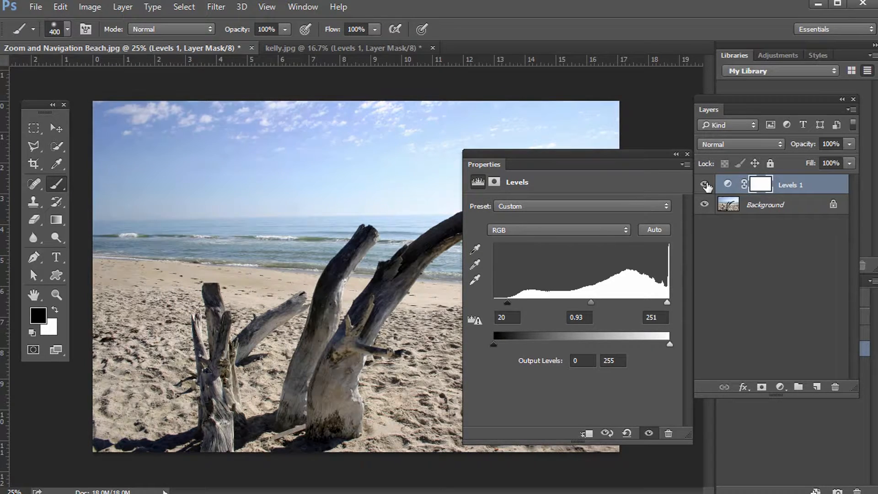
pyautogui.click(705, 185)
pyautogui.click(705, 185)
# - Set the midtones to 1.34, compare the beach photo with and without the adjustment, and close the Levels settings
pyautogui.moveTo(592, 303); pyautogui.dragTo(569, 300)
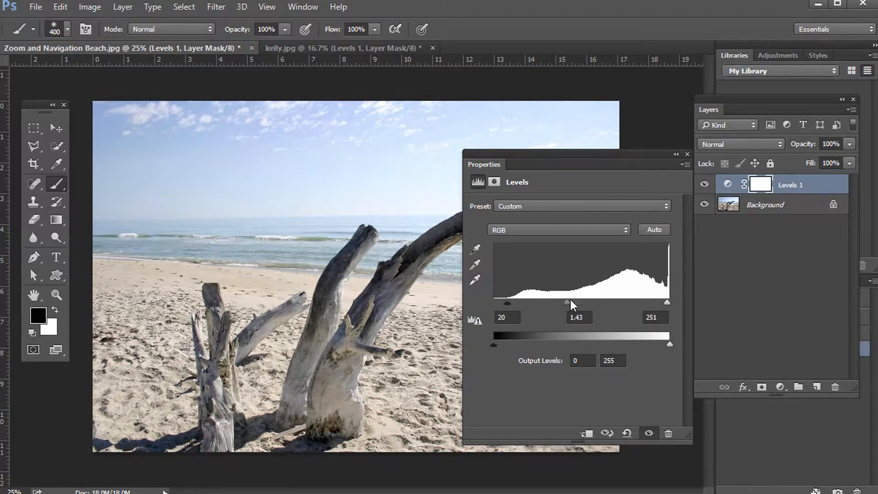
pyautogui.click(703, 185)
pyautogui.click(703, 184)
pyautogui.click(704, 185)
pyautogui.click(704, 185)
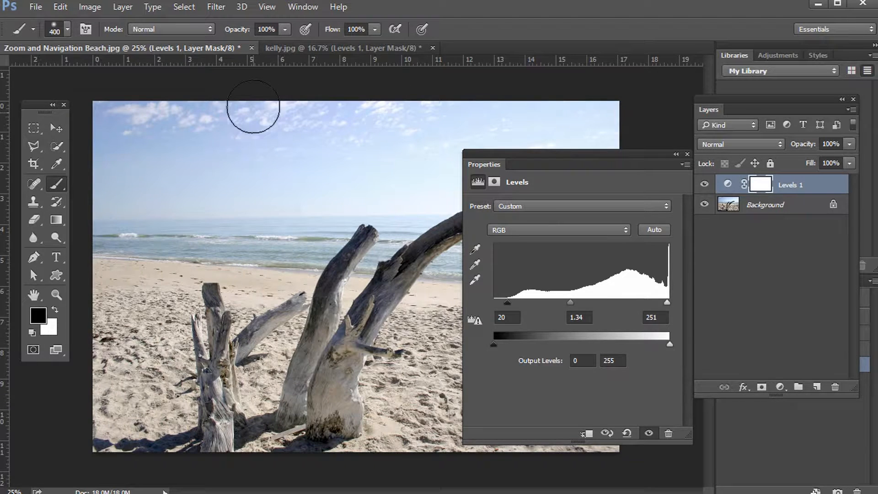
pyautogui.click(687, 155)
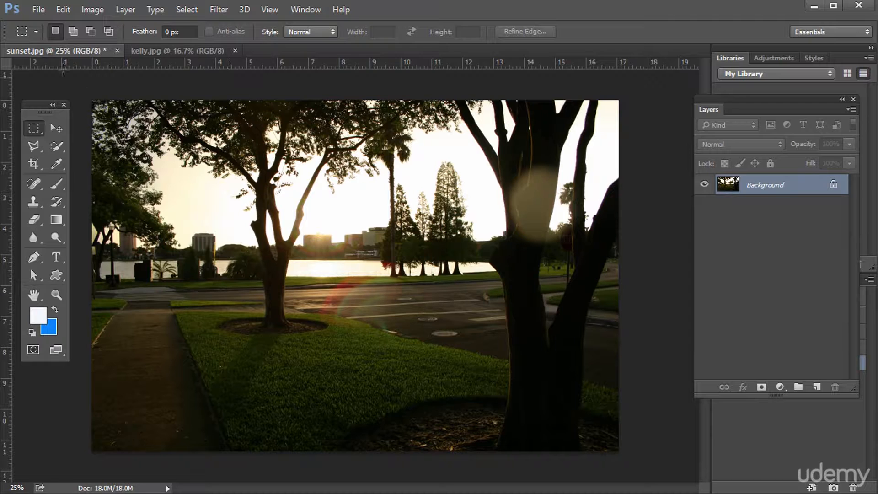
# - Switch to kelly.jpg and open the Curves adjustment for its Background layer
pyautogui.click(156, 50)
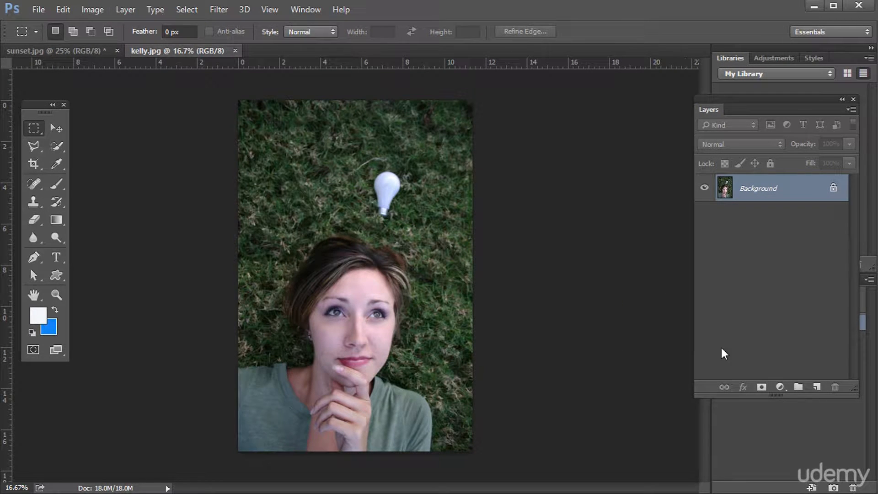
pyautogui.click(92, 11)
pyautogui.moveTo(105, 44)
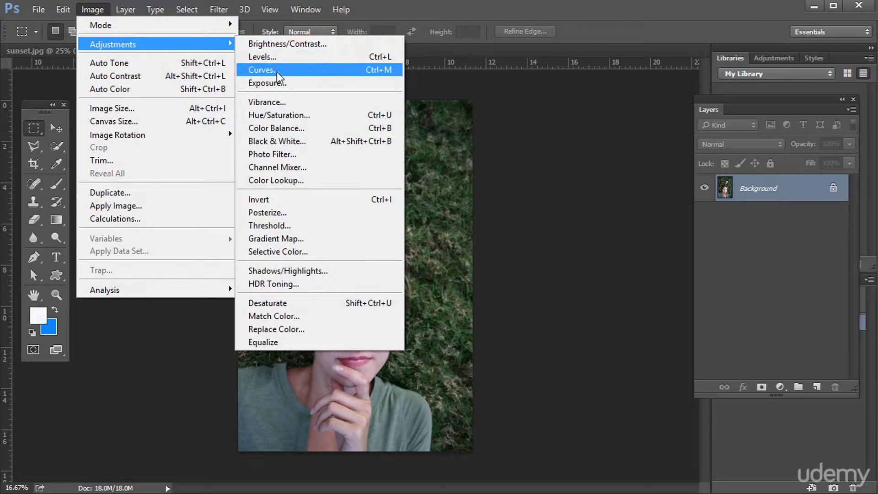
pyautogui.click(278, 73)
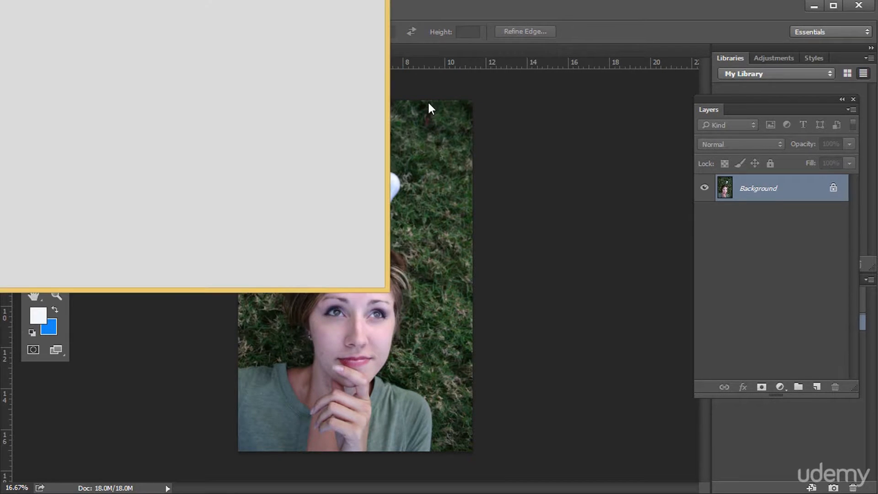
pyautogui.moveTo(176, 1); pyautogui.dragTo(403, 109)
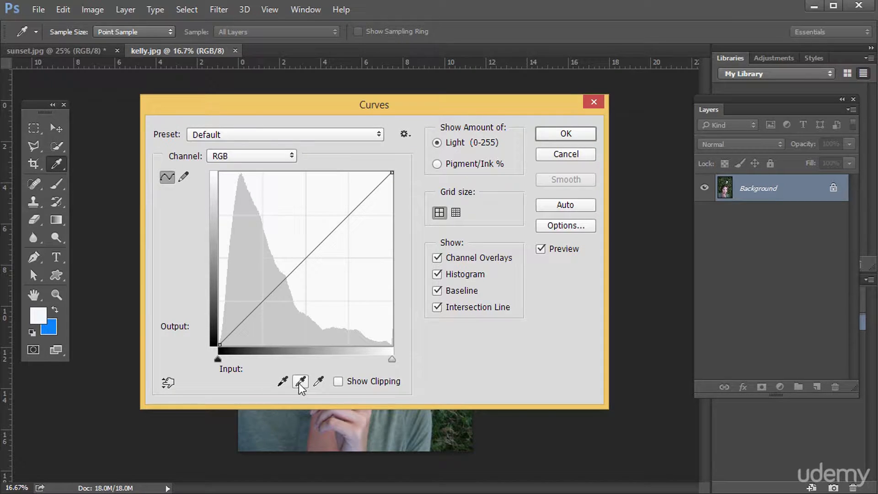
# - Check the available Curves channels, keep RGB, and move the dialog away from the woman's face
pyautogui.moveTo(310, 109); pyautogui.dragTo(434, 89)
pyautogui.click(395, 135)
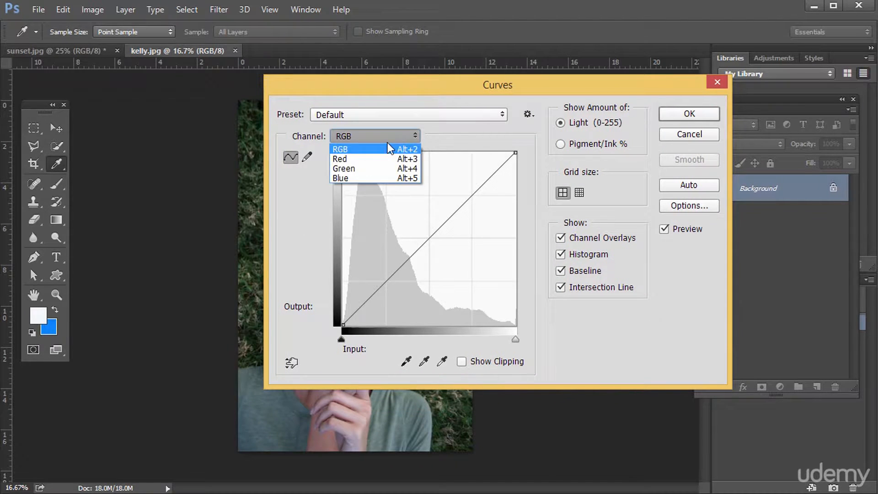
pyautogui.click(346, 149)
pyautogui.moveTo(507, 92); pyautogui.dragTo(648, 32)
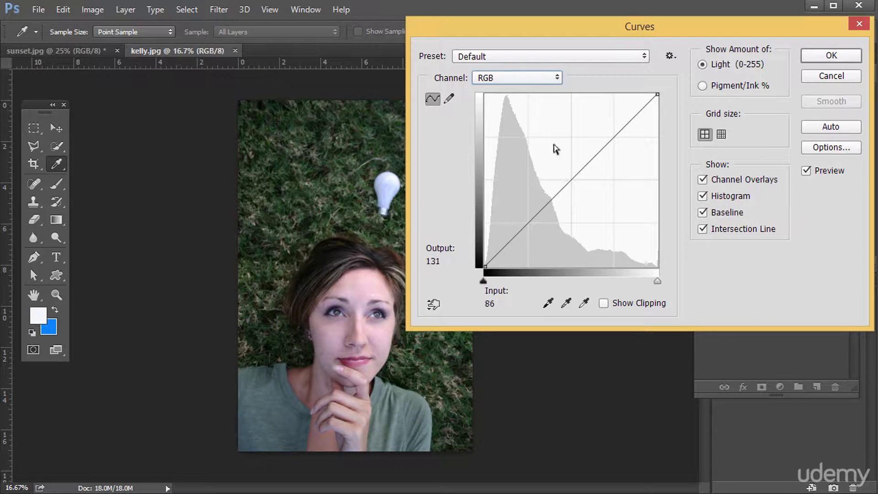
# - Shape an RGB S-curve with an upper point at input 162 and output 177 and a lowered point in the shadows
pyautogui.click(599, 150)
pyautogui.moveTo(599, 150); pyautogui.dragTo(583, 142)
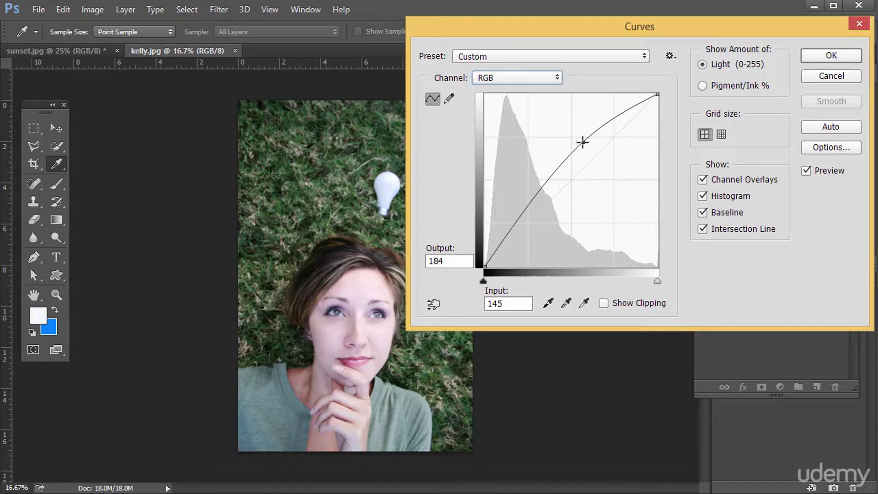
pyautogui.moveTo(521, 211); pyautogui.dragTo(539, 226)
pyautogui.moveTo(583, 142); pyautogui.dragTo(596, 147)
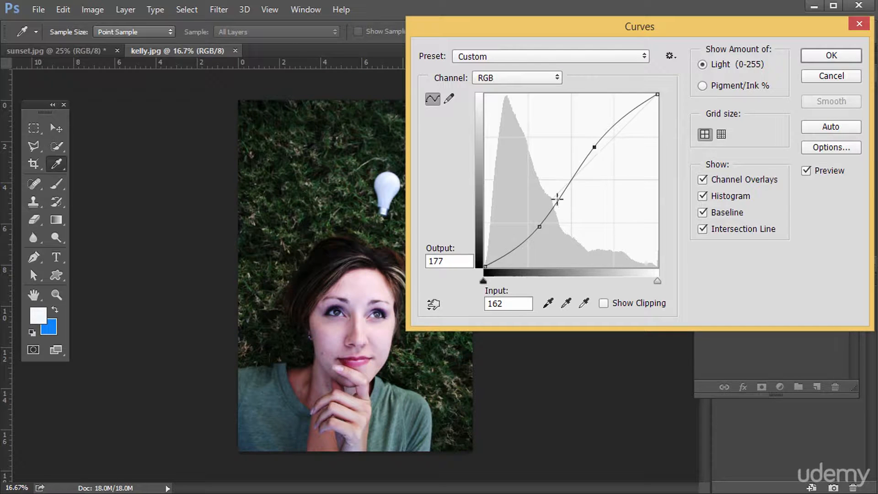
# - Add three more points to the middle and upper curve, remove the highest one, and cancel the Curves adjustment
pyautogui.click(568, 183)
pyautogui.click(616, 124)
pyautogui.click(633, 108)
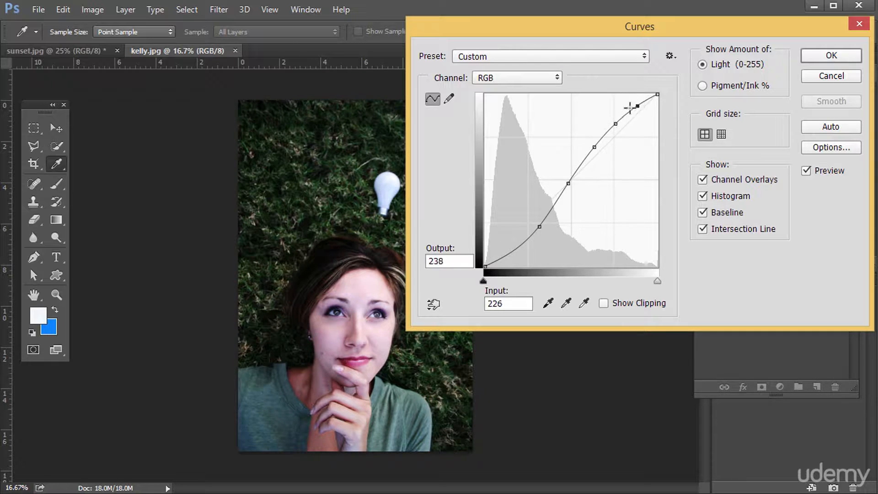
pyautogui.moveTo(633, 108); pyautogui.dragTo(684, 252)
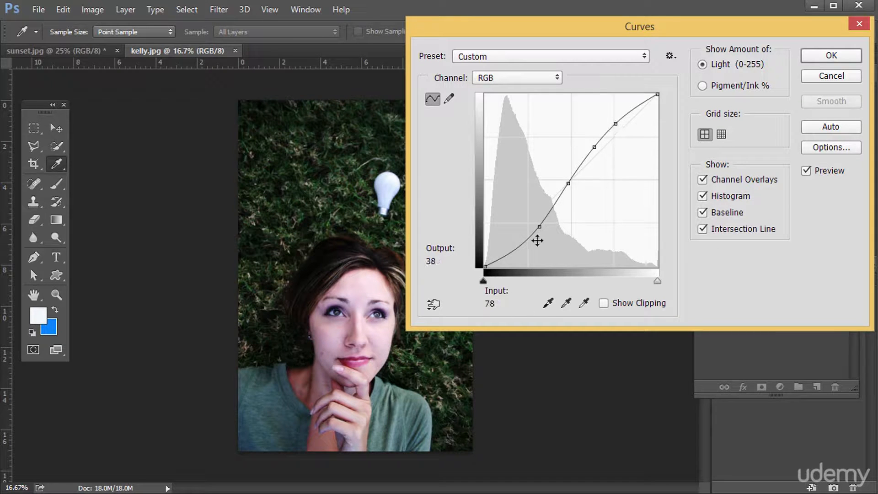
pyautogui.click(825, 76)
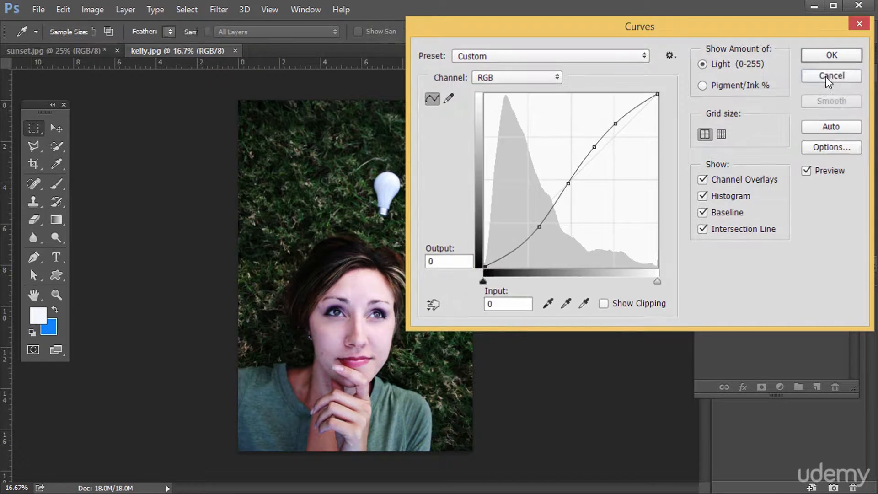
# - Open Curves for the Background layer, select the black and white end points of the RGB curve, and cancel the adjustment
pyautogui.click(93, 10)
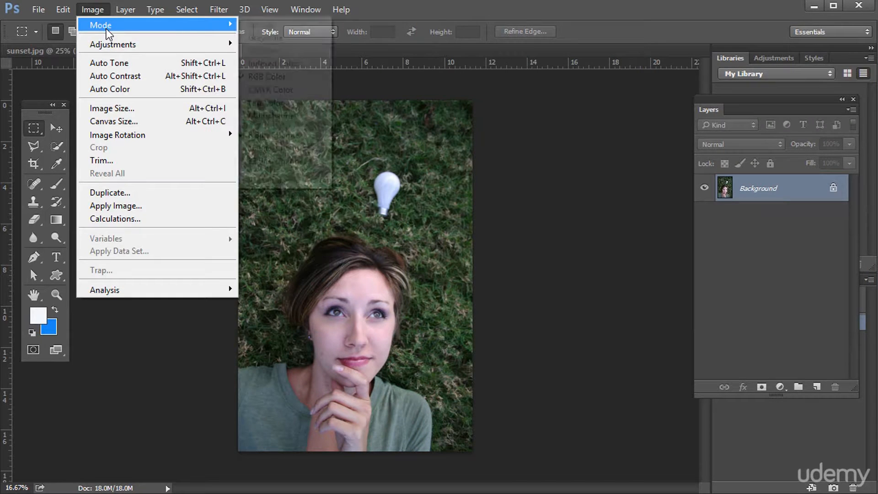
pyautogui.moveTo(102, 45)
pyautogui.click(252, 70)
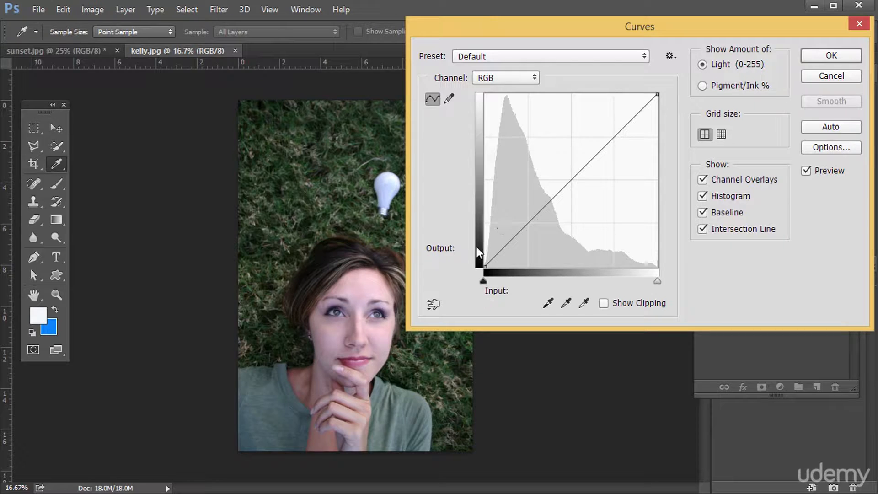
pyautogui.click(485, 265)
pyautogui.click(485, 265)
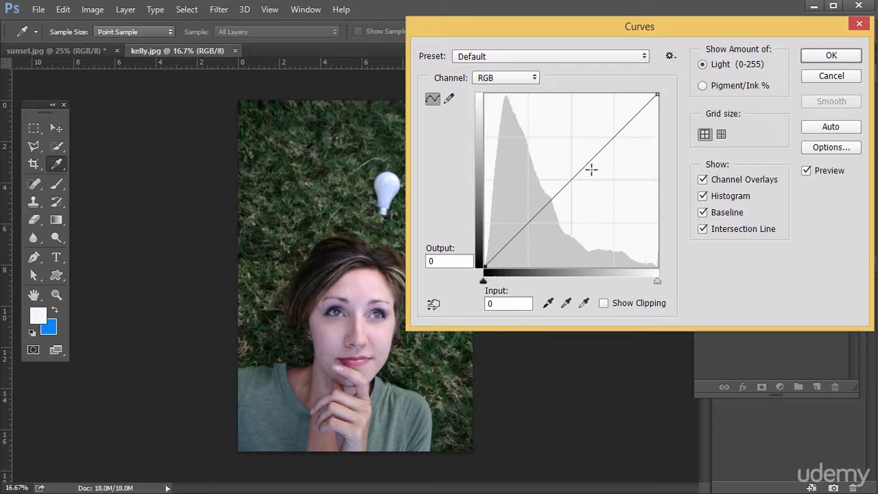
pyautogui.click(657, 93)
pyautogui.moveTo(658, 94); pyautogui.dragTo(686, 85)
pyautogui.click(809, 77)
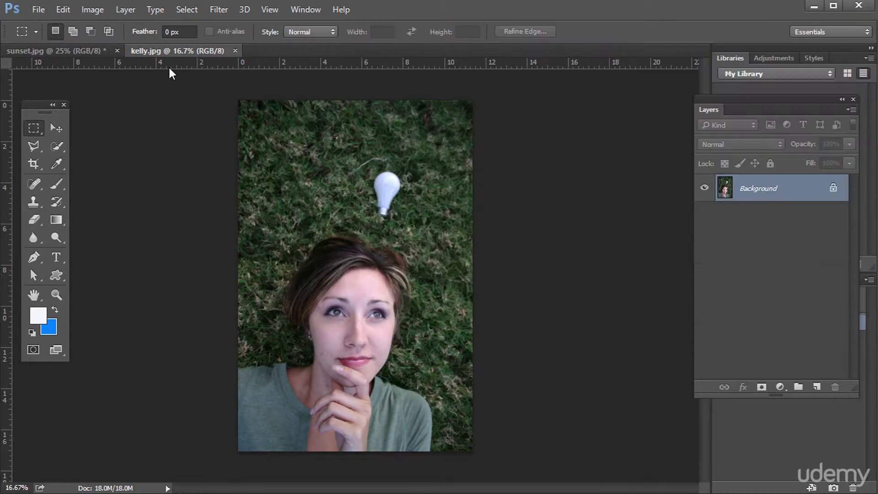
# - Open Levels for the Background layer, try pushing the white input slider past its limit, and cancel the adjustment
pyautogui.click(91, 11)
pyautogui.moveTo(124, 48)
pyautogui.click(272, 57)
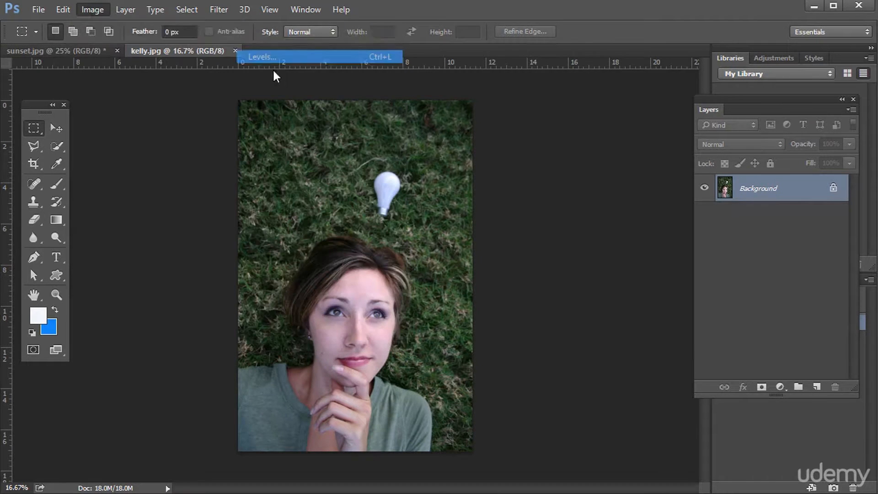
pyautogui.click(616, 256)
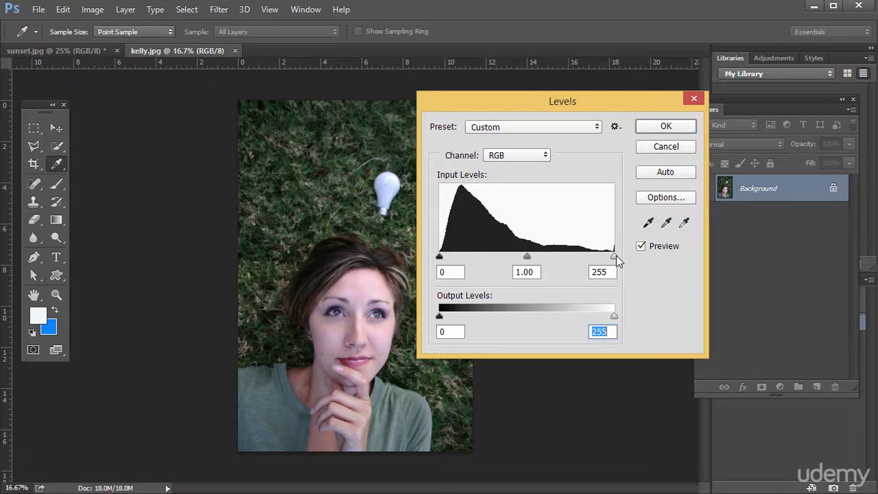
pyautogui.moveTo(617, 256)
pyautogui.mouseDown()
pyautogui.moveTo(499, 257)
pyautogui.moveTo(633, 260)
pyautogui.mouseUp()
pyautogui.click(643, 146)
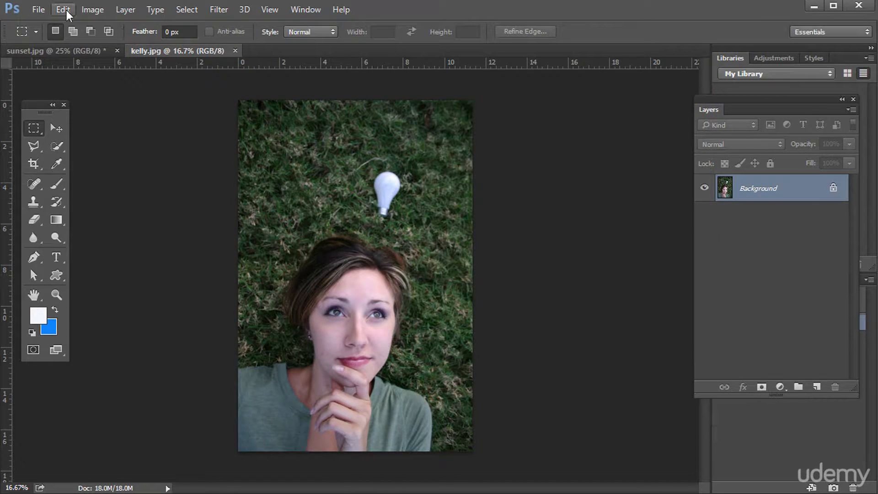
# - In a new Curves adjustment, try the RGB white point at output 162, input 148 and output 144, then restore it to 255
pyautogui.click(92, 9)
pyautogui.moveTo(134, 44)
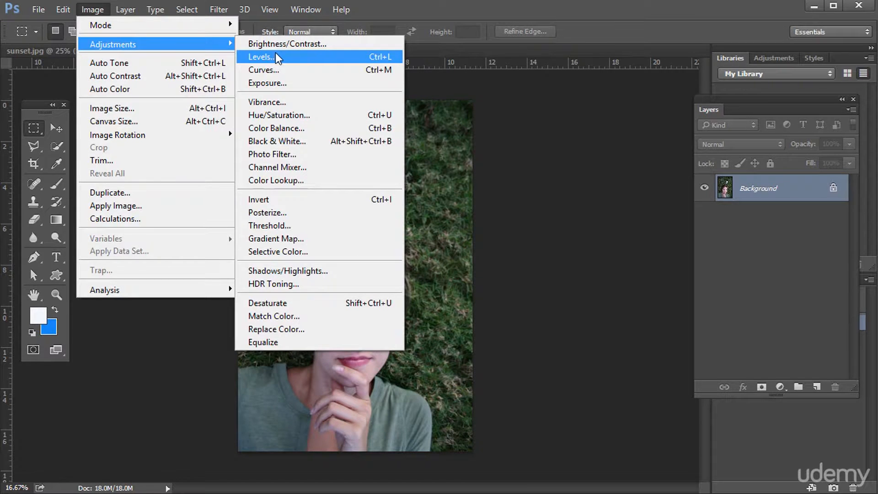
pyautogui.click(316, 70)
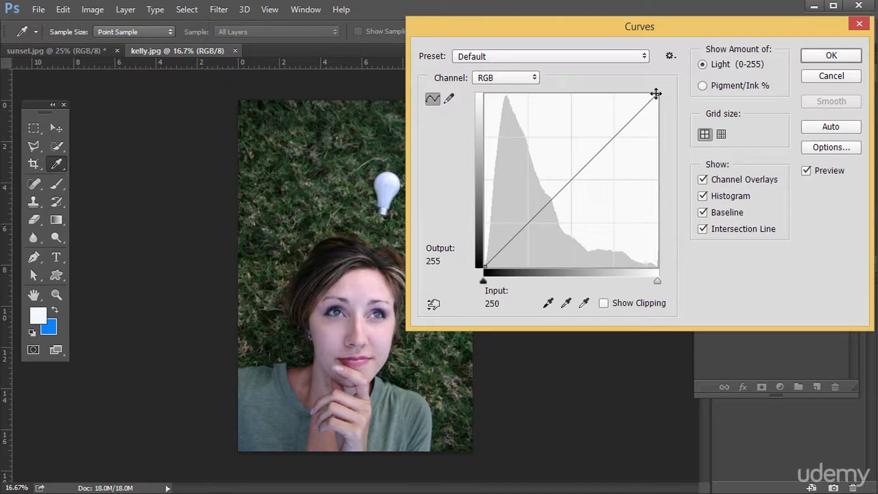
pyautogui.moveTo(657, 93); pyautogui.dragTo(678, 158)
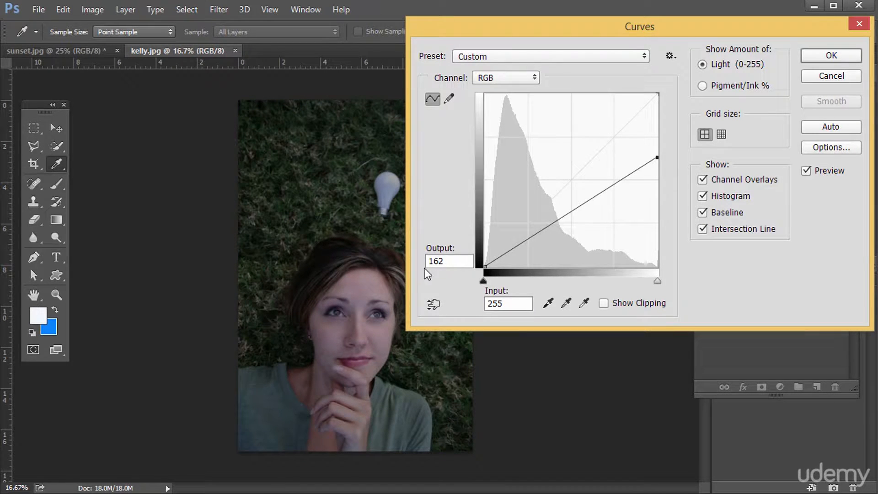
pyautogui.moveTo(447, 262); pyautogui.dragTo(424, 261)
pyautogui.moveTo(657, 158); pyautogui.dragTo(586, 83)
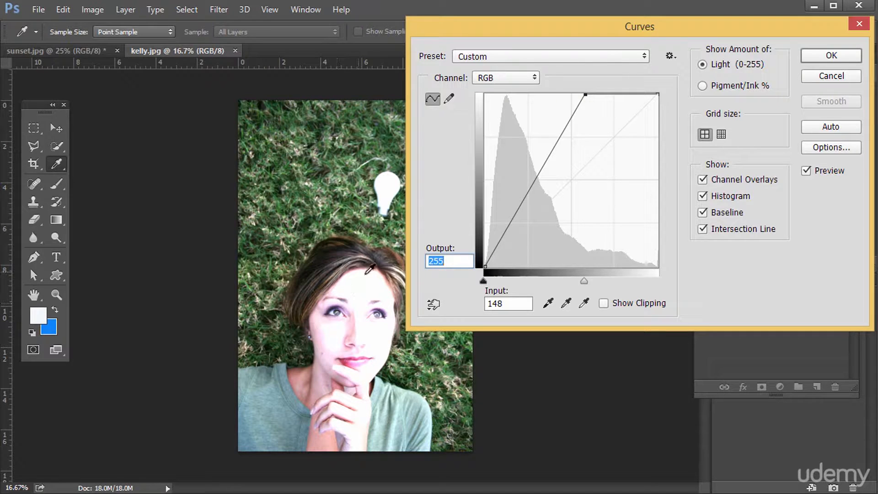
pyautogui.moveTo(587, 94); pyautogui.dragTo(708, 170)
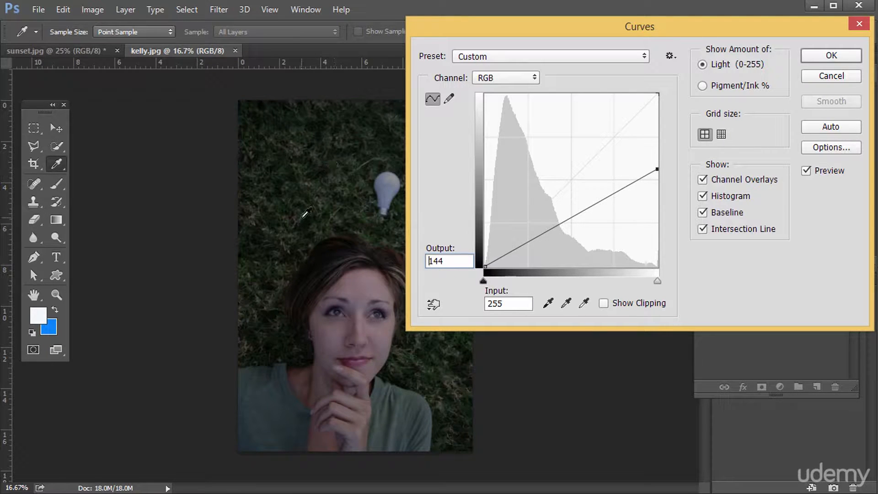
pyautogui.moveTo(657, 167); pyautogui.dragTo(690, 78)
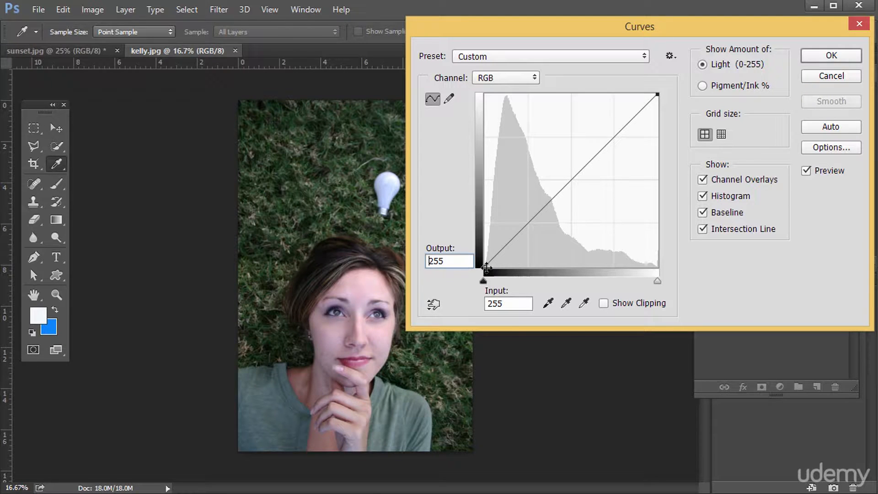
# - Try the RGB curve's black point at input 98 with output 0, then return it to input 0
pyautogui.moveTo(486, 267); pyautogui.dragTo(552, 321)
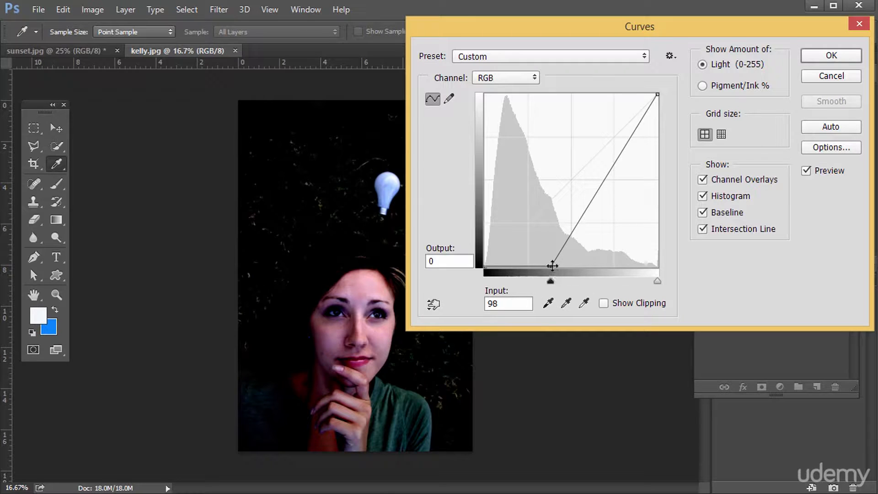
pyautogui.moveTo(552, 265); pyautogui.dragTo(483, 282)
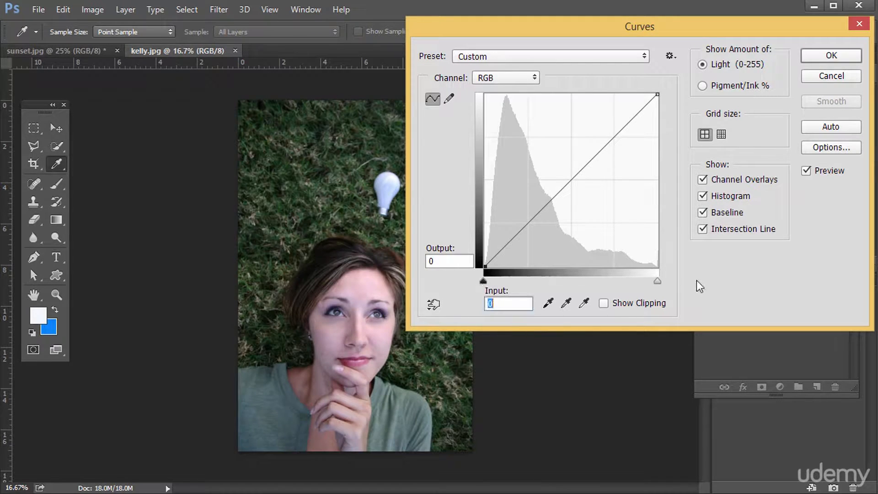
pyautogui.moveTo(658, 282); pyautogui.dragTo(713, 278)
# - Reduce contrast with an upper curve point at input 172, output 164 and a shadow point at input 52, output 69
pyautogui.moveTo(602, 146); pyautogui.dragTo(594, 144)
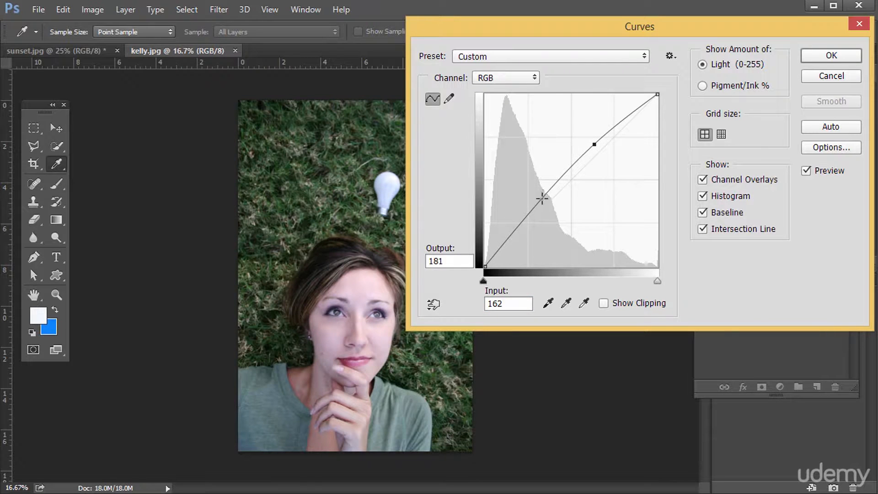
pyautogui.moveTo(542, 197); pyautogui.dragTo(516, 221)
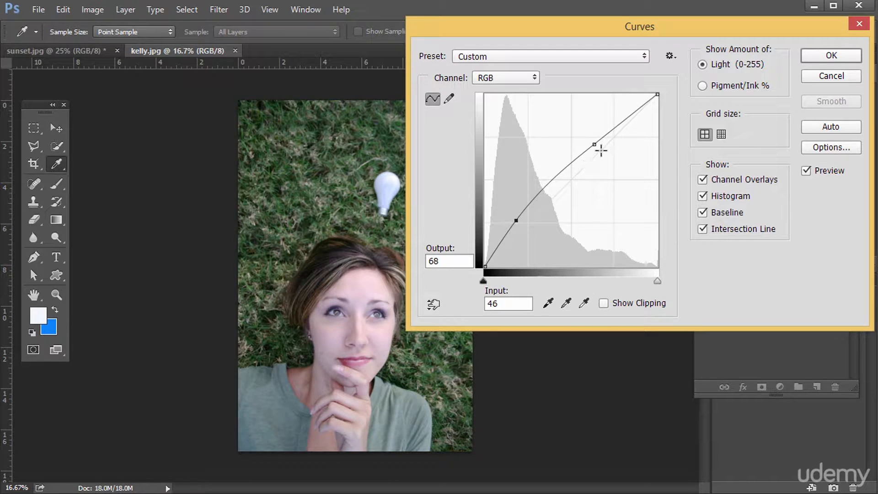
pyautogui.moveTo(597, 144)
pyautogui.mouseDown()
pyautogui.moveTo(615, 239)
pyautogui.moveTo(562, 128)
pyautogui.moveTo(519, 119)
pyautogui.moveTo(602, 156)
pyautogui.mouseUp()
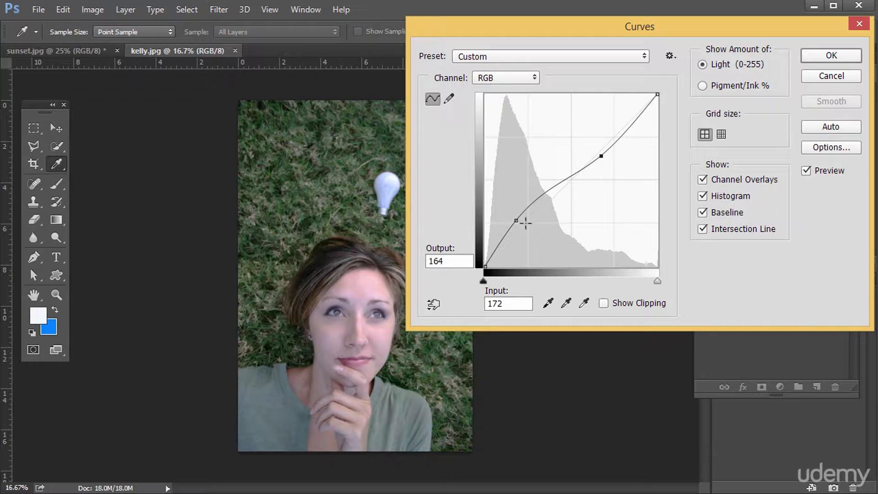
pyautogui.click(515, 221)
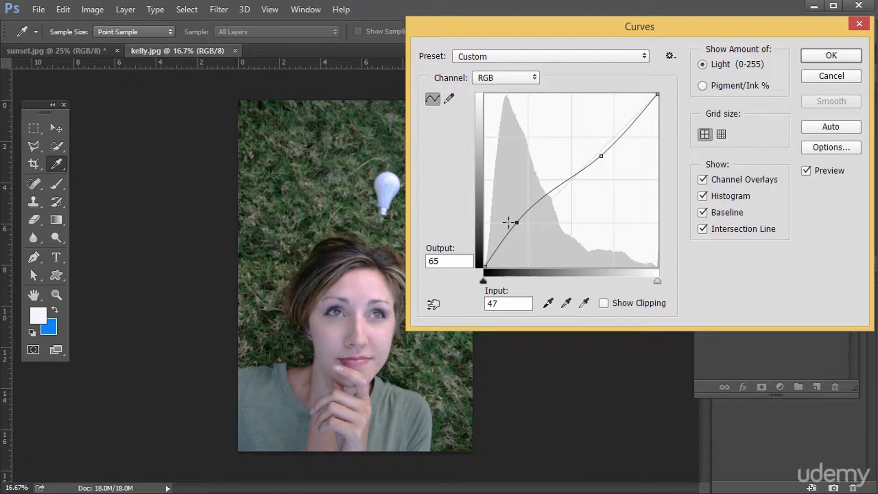
pyautogui.moveTo(515, 225)
pyautogui.mouseDown()
pyautogui.moveTo(479, 177)
pyautogui.moveTo(499, 170)
pyautogui.moveTo(488, 161)
pyautogui.moveTo(520, 220)
pyautogui.mouseUp()
# - Try the Curves presets Color Negative, Cross Process, Darker and Negative on the portrait, then cancel the adjustment
pyautogui.click(569, 56)
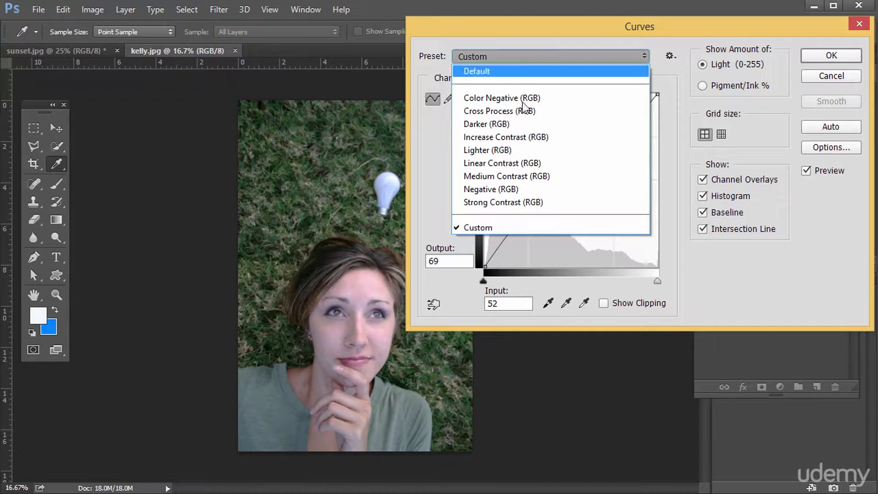
pyautogui.click(509, 97)
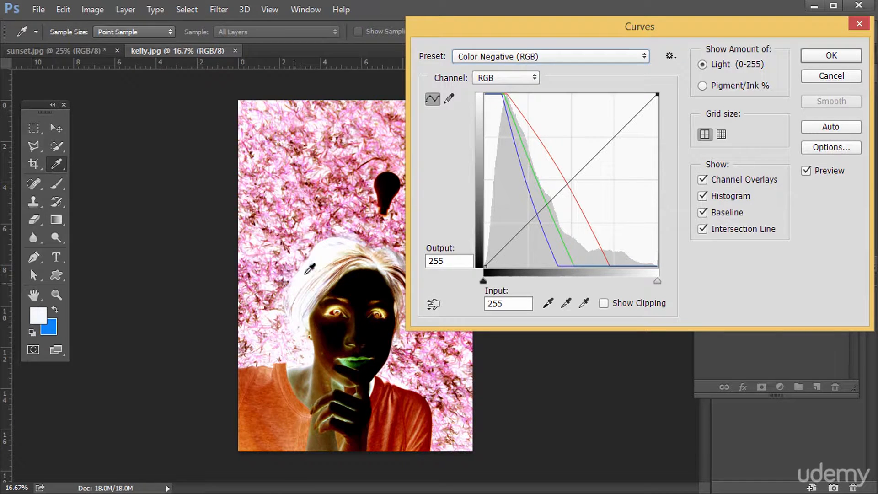
pyautogui.click(515, 60)
pyautogui.click(496, 112)
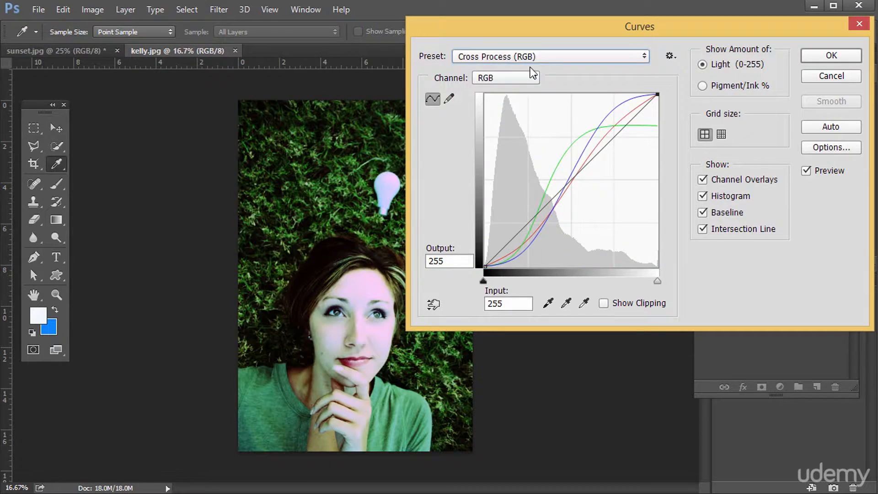
pyautogui.click(530, 59)
pyautogui.click(506, 122)
pyautogui.click(523, 59)
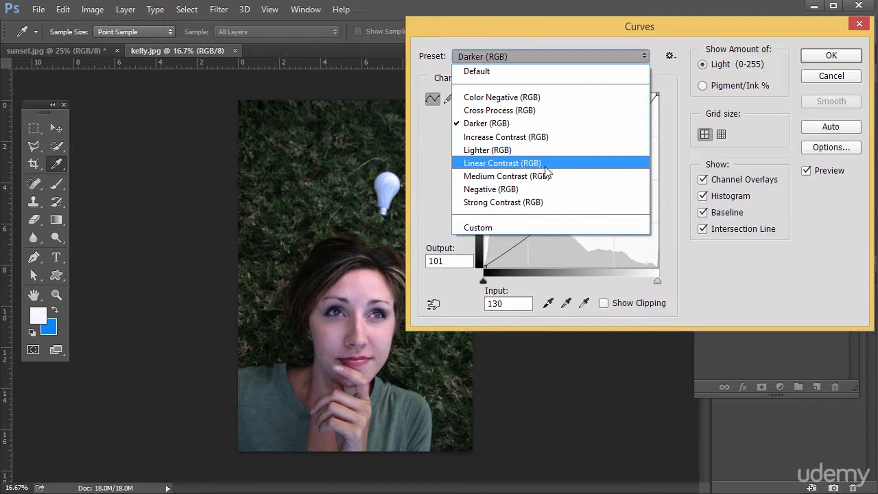
pyautogui.click(511, 190)
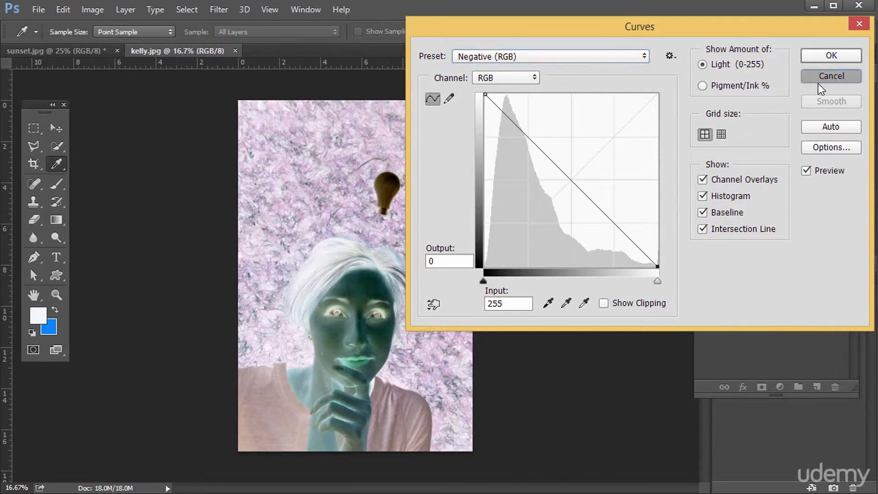
pyautogui.click(831, 76)
# - Open Levels for the Background layer, check its presets, and keep the black input level at 0
pyautogui.click(94, 10)
pyautogui.moveTo(103, 44)
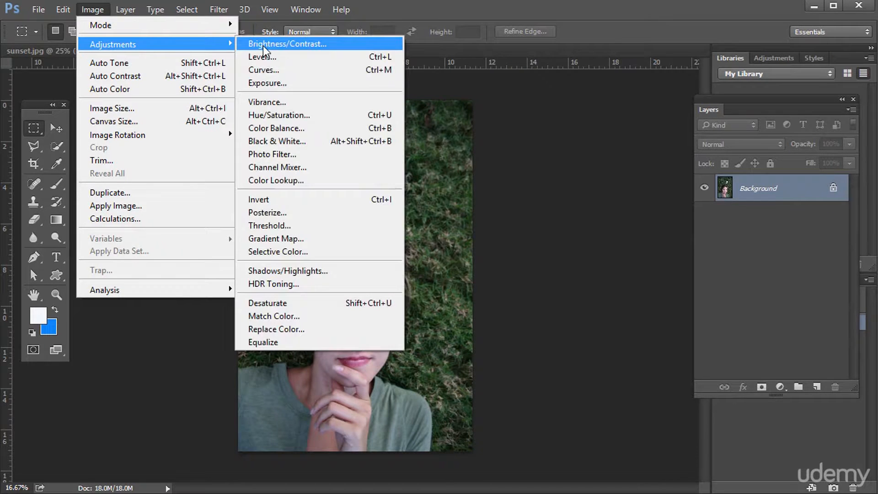
pyautogui.click(262, 57)
pyautogui.click(490, 126)
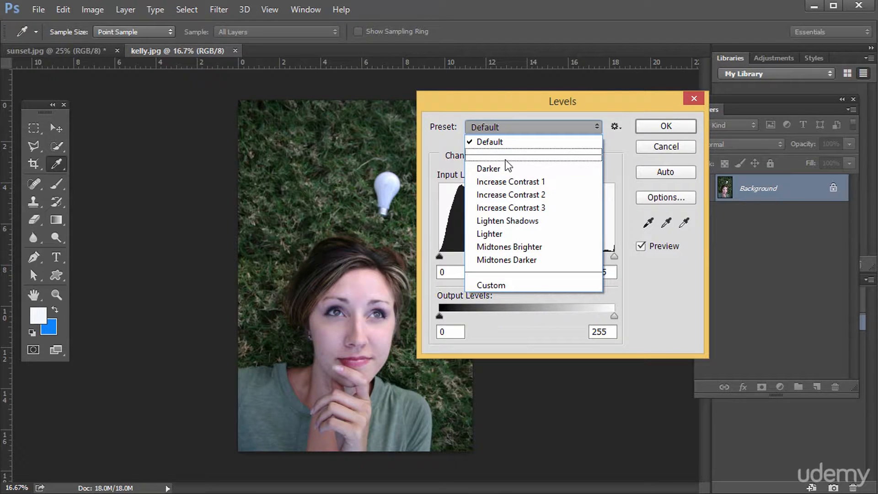
pyautogui.click(437, 257)
pyautogui.moveTo(440, 257)
pyautogui.mouseDown()
pyautogui.moveTo(500, 256)
pyautogui.moveTo(439, 256)
pyautogui.mouseUp()
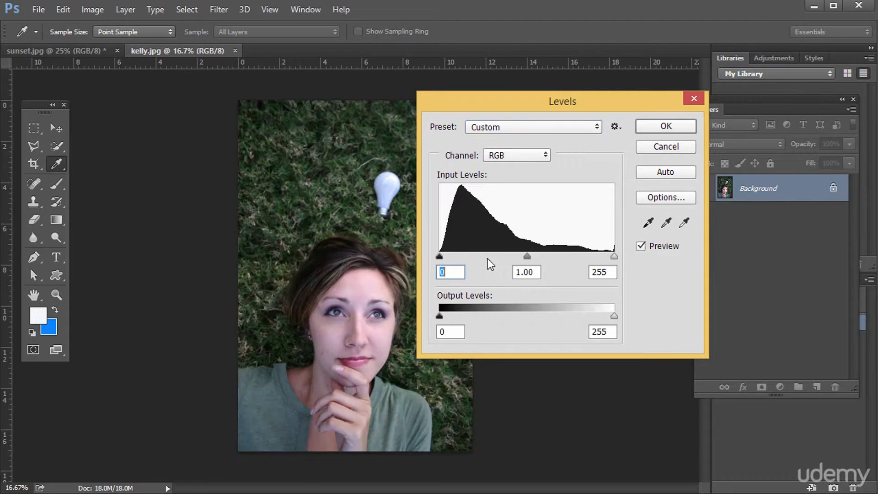
# - Try midtone levels of 1.18 and 1.03 with the black and white inputs at 0 and 255, then cancel Levels
pyautogui.moveTo(525, 257)
pyautogui.mouseDown()
pyautogui.moveTo(490, 257)
pyautogui.moveTo(578, 259)
pyautogui.moveTo(472, 256)
pyautogui.moveTo(517, 257)
pyautogui.mouseUp()
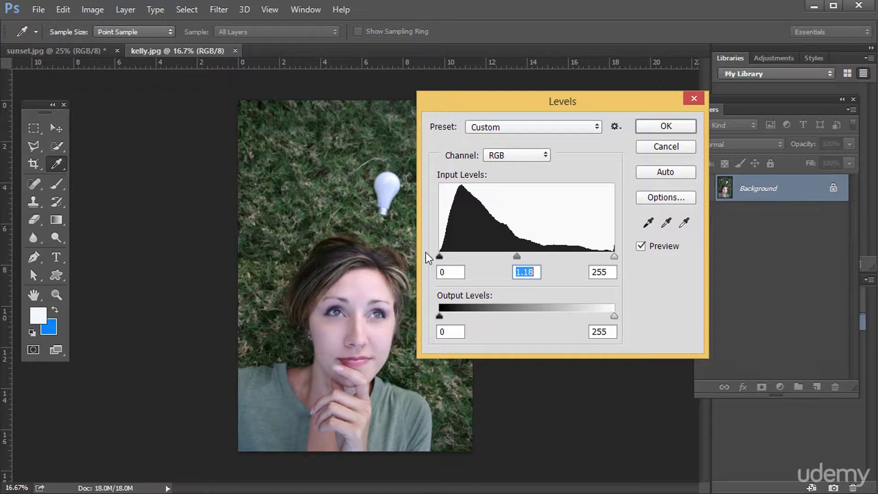
pyautogui.moveTo(439, 256)
pyautogui.mouseDown()
pyautogui.moveTo(467, 257)
pyautogui.moveTo(440, 256)
pyautogui.mouseUp()
pyautogui.moveTo(613, 255)
pyautogui.mouseDown()
pyautogui.moveTo(570, 256)
pyautogui.moveTo(641, 253)
pyautogui.moveTo(615, 254)
pyautogui.mouseUp()
pyautogui.moveTo(516, 257)
pyautogui.mouseDown()
pyautogui.moveTo(549, 262)
pyautogui.moveTo(528, 255)
pyautogui.mouseUp()
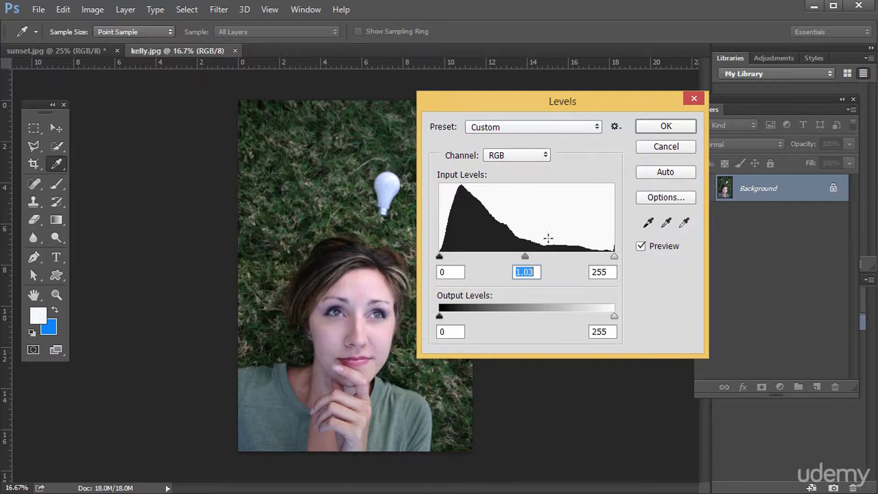
pyautogui.click(669, 149)
# - Open Curves and shape the RGB curve with a shadow point at input 64, output 72 and an upper point at input 161, output 155
pyautogui.click(105, 10)
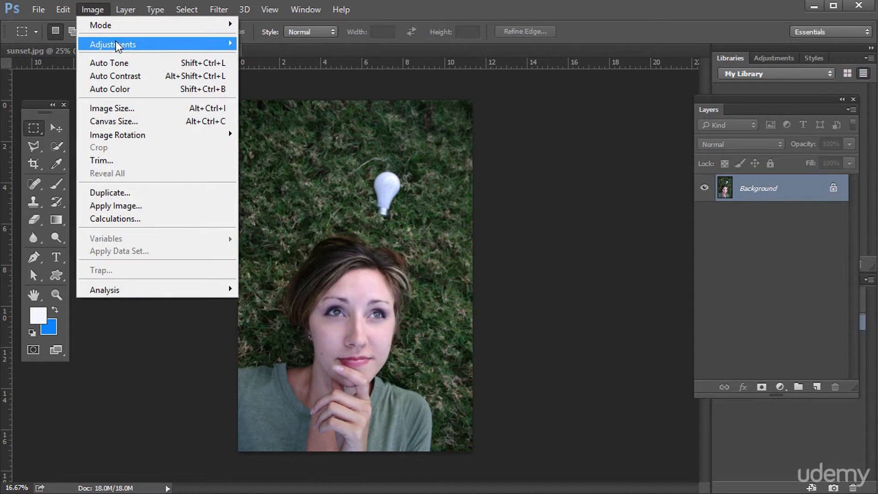
pyautogui.moveTo(116, 44)
pyautogui.click(274, 68)
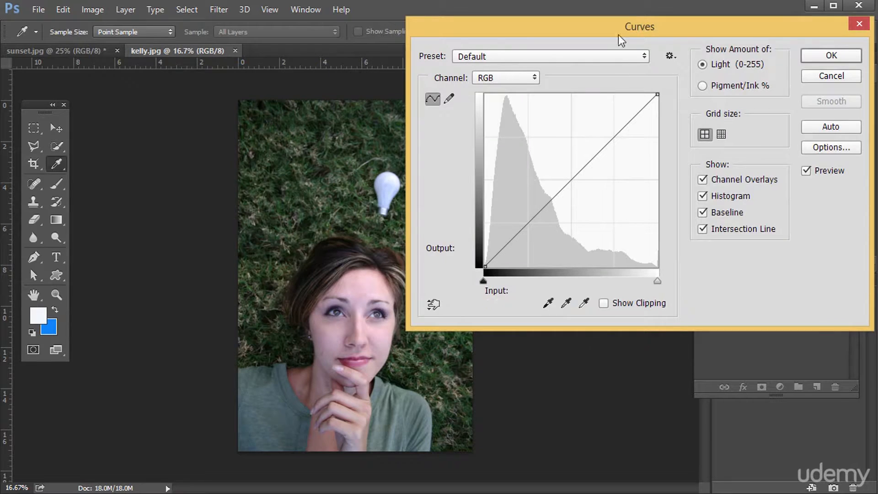
pyautogui.moveTo(618, 34); pyautogui.dragTo(645, 44)
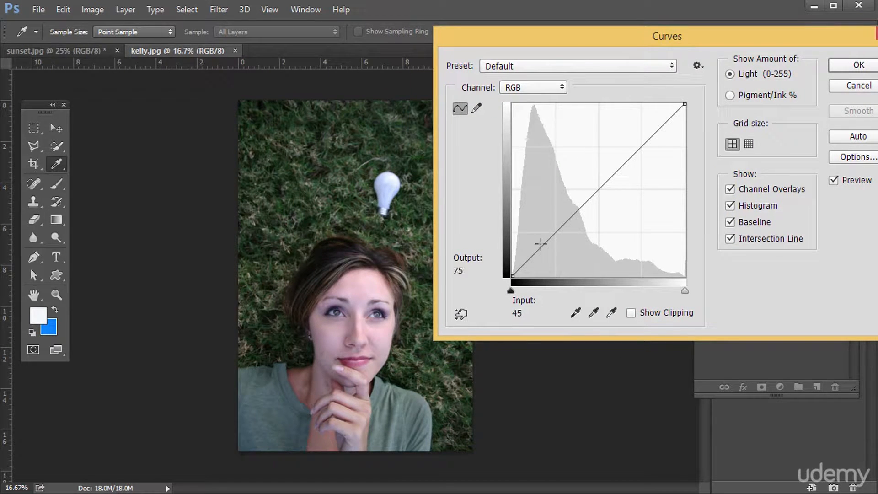
pyautogui.click(557, 227)
pyautogui.moveTo(557, 228); pyautogui.dragTo(556, 224)
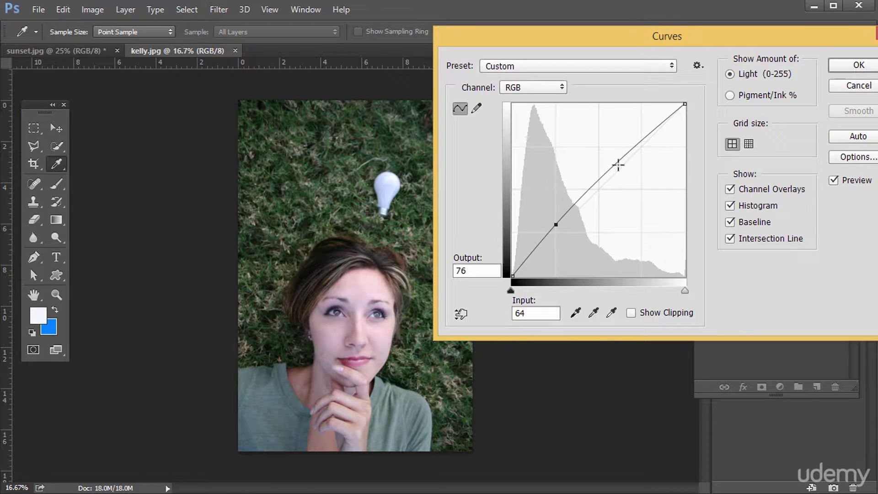
pyautogui.moveTo(620, 167); pyautogui.dragTo(621, 171)
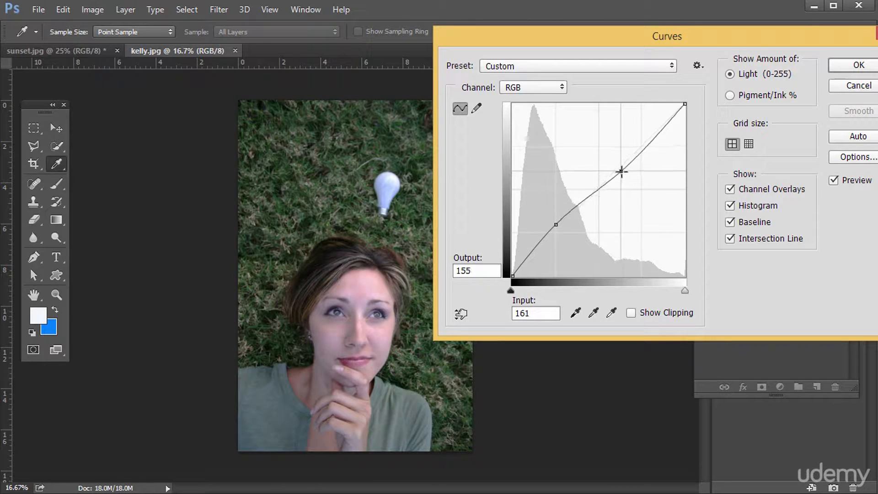
pyautogui.moveTo(557, 228); pyautogui.dragTo(557, 229)
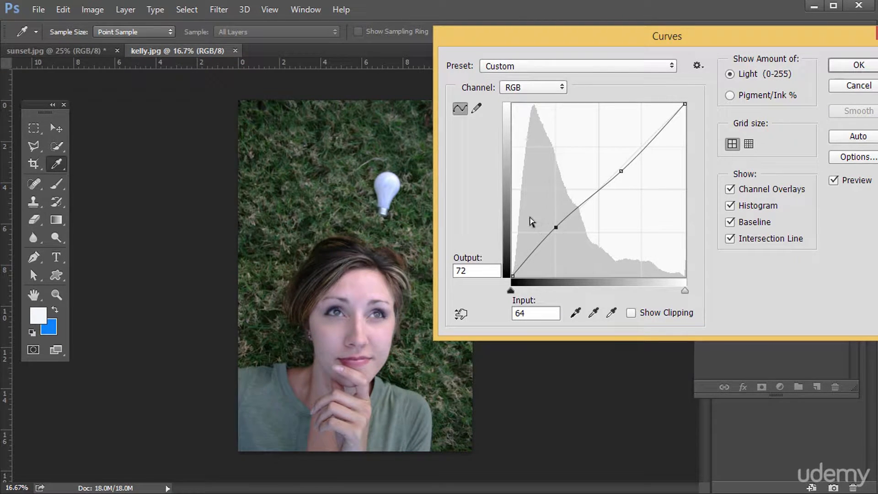
# - Try adjusting the curve directly on the portrait's grass and light bulb with on-image adjustment, then cancel Curves
pyautogui.click(459, 316)
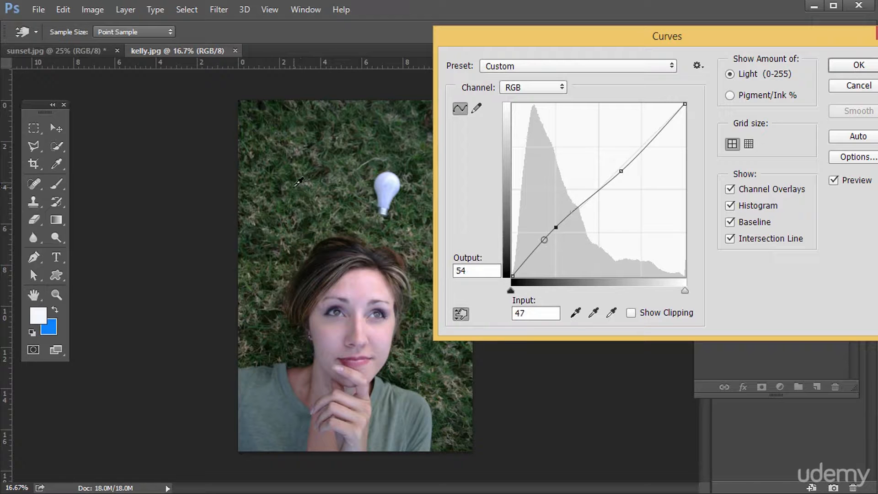
pyautogui.moveTo(311, 173)
pyautogui.mouseDown()
pyautogui.moveTo(320, 141)
pyautogui.moveTo(315, 173)
pyautogui.mouseUp()
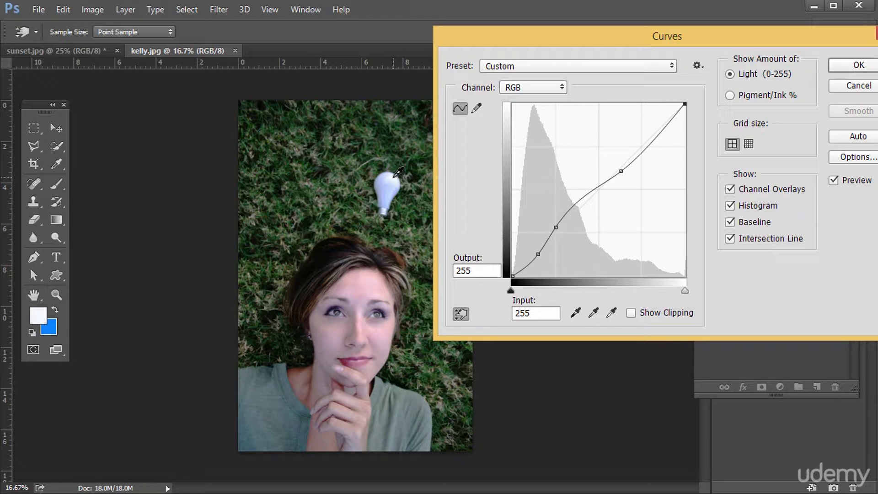
pyautogui.moveTo(397, 171); pyautogui.dragTo(835, 84)
pyautogui.click(835, 85)
# - Switch to sunset.jpg and add a Curves adjustment layer above the Background
pyautogui.click(70, 51)
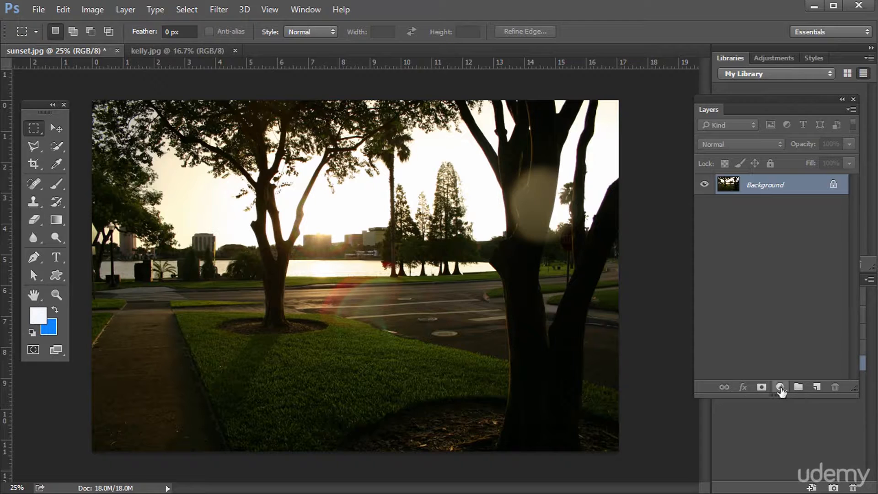
pyautogui.click(780, 388)
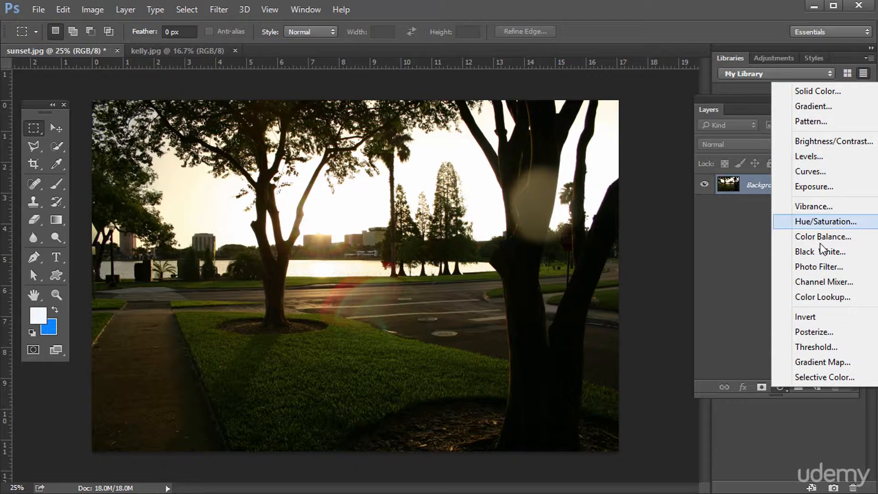
pyautogui.click(810, 172)
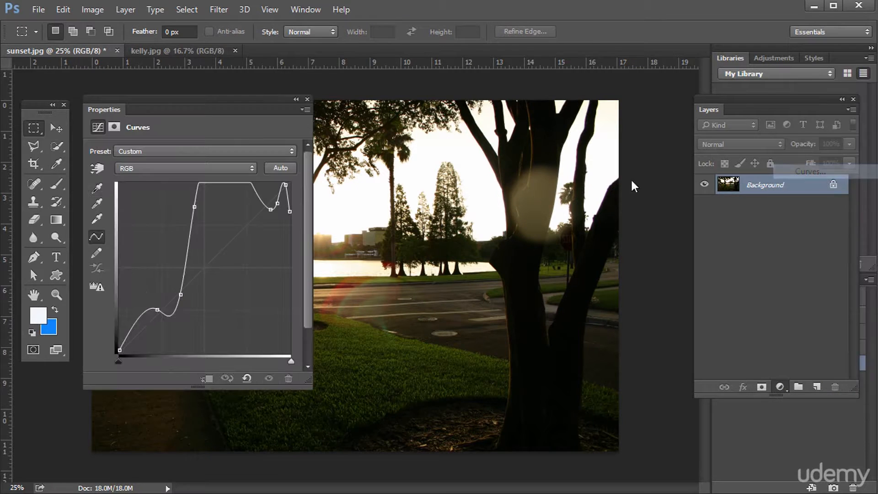
pyautogui.moveTo(211, 110); pyautogui.dragTo(261, 111)
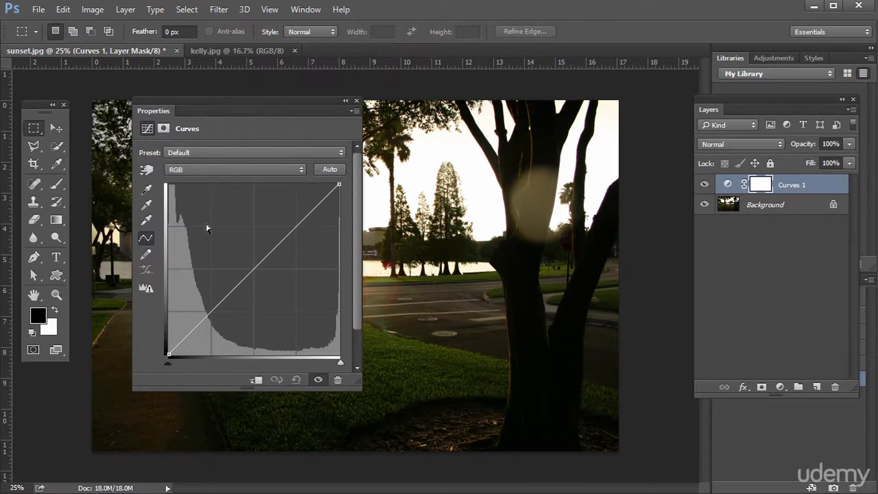
# - Use on-image adjustment to brighten the grass and darken the sky, and compare with the Curves layer hidden and shown
pyautogui.click(529, 184)
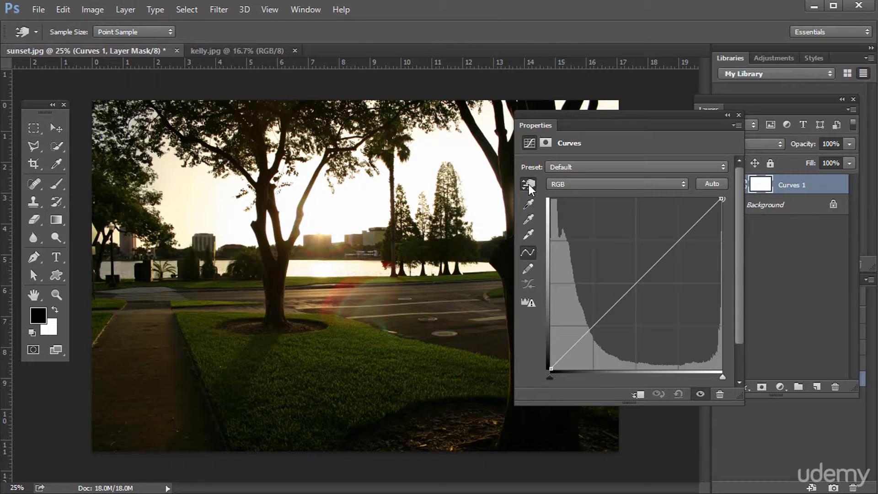
pyautogui.moveTo(334, 344); pyautogui.dragTo(331, 311)
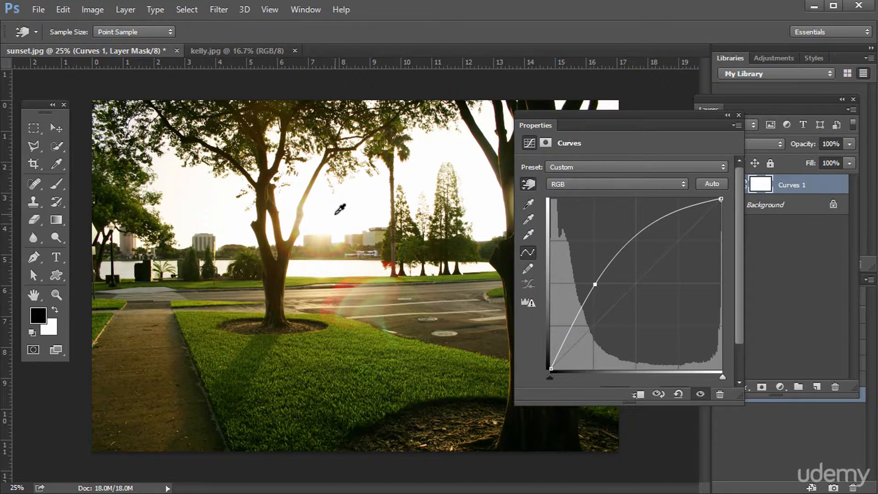
pyautogui.moveTo(337, 213); pyautogui.dragTo(347, 229)
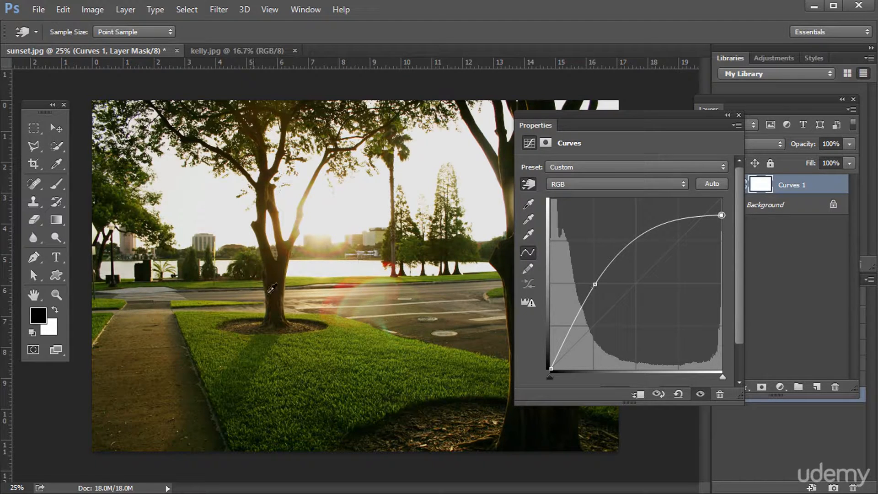
pyautogui.moveTo(619, 117); pyautogui.dragTo(567, 110)
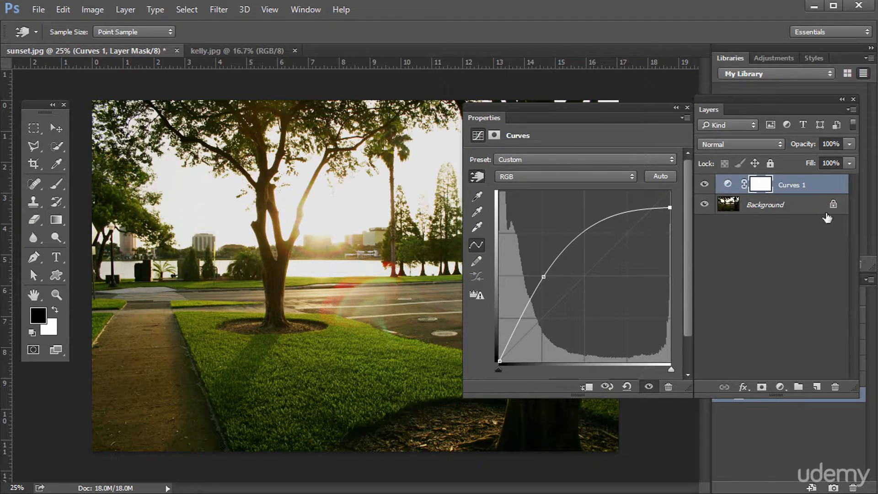
pyautogui.click(705, 185)
pyautogui.click(704, 184)
# - Shift the curve's midtone point toward the shadows and fine-tune the sidewalk, sky and grass tones directly on the image
pyautogui.moveTo(546, 276)
pyautogui.mouseDown()
pyautogui.moveTo(537, 265)
pyautogui.moveTo(529, 298)
pyautogui.mouseUp()
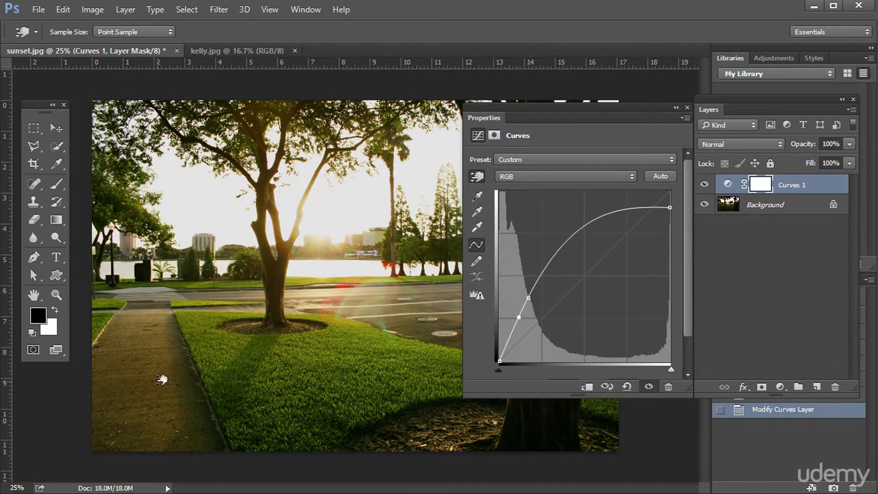
pyautogui.moveTo(160, 379); pyautogui.dragTo(159, 372)
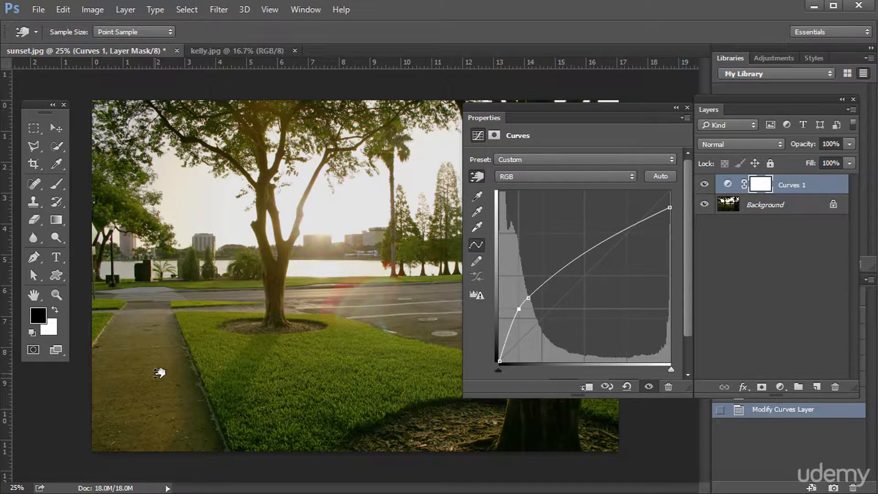
pyautogui.moveTo(189, 211); pyautogui.dragTo(191, 207)
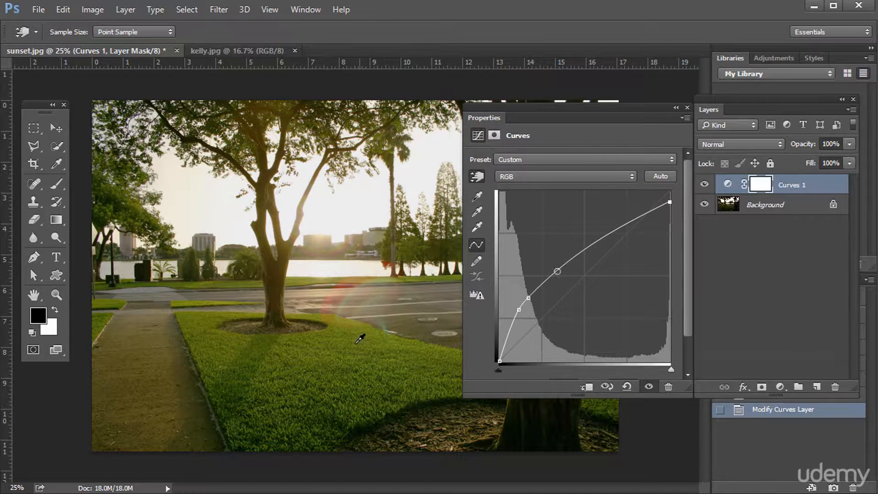
pyautogui.moveTo(350, 347); pyautogui.dragTo(339, 355)
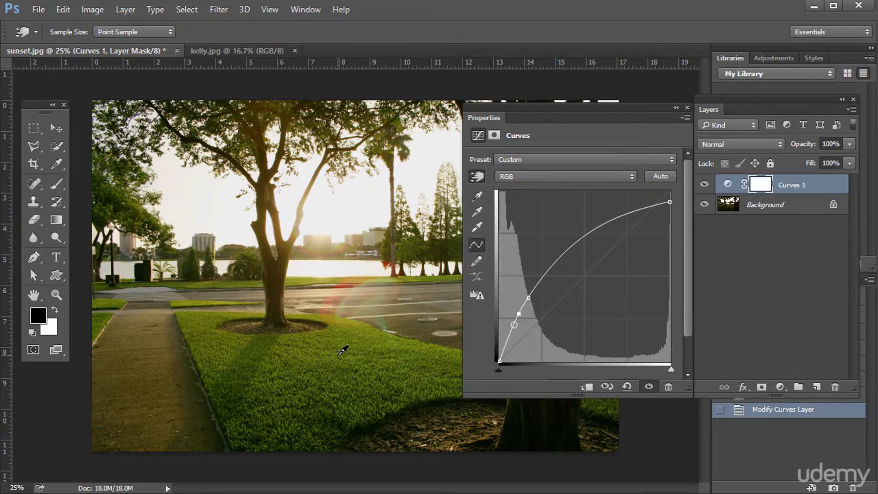
# - Draw the curve freehand, convert it to editable points, lower its two shadow-side points, then reset the curve to default
pyautogui.click(476, 263)
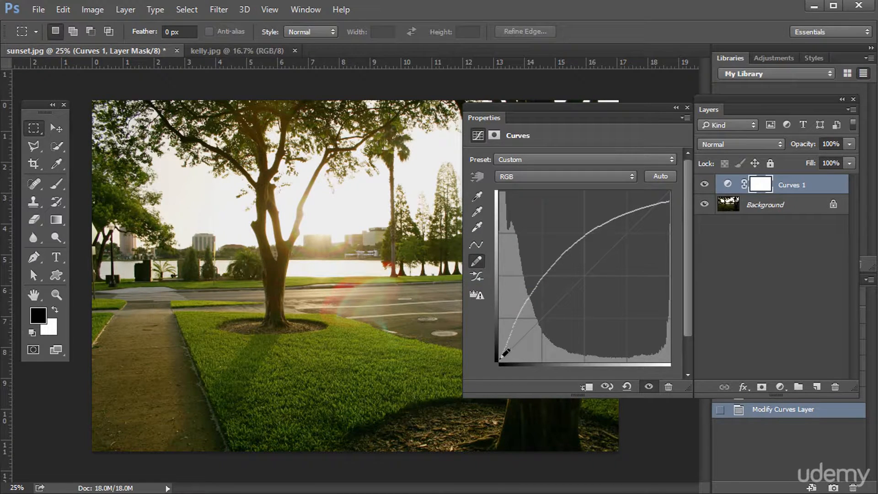
pyautogui.moveTo(505, 352)
pyautogui.mouseDown()
pyautogui.moveTo(527, 313)
pyautogui.moveTo(618, 230)
pyautogui.moveTo(682, 185)
pyautogui.mouseUp()
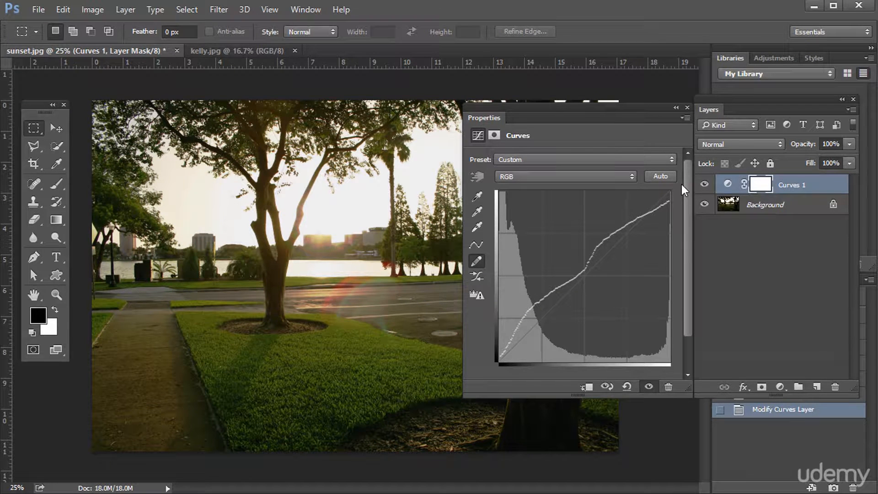
pyautogui.click(476, 246)
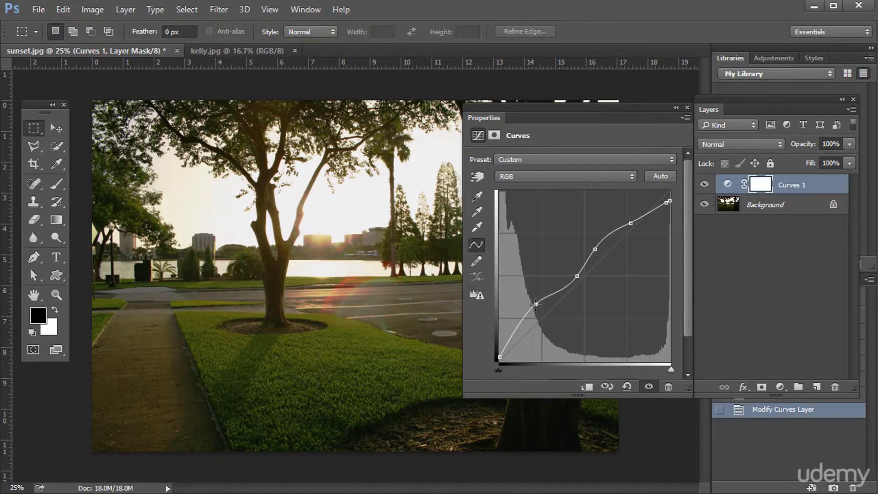
pyautogui.moveTo(536, 304); pyautogui.dragTo(537, 310)
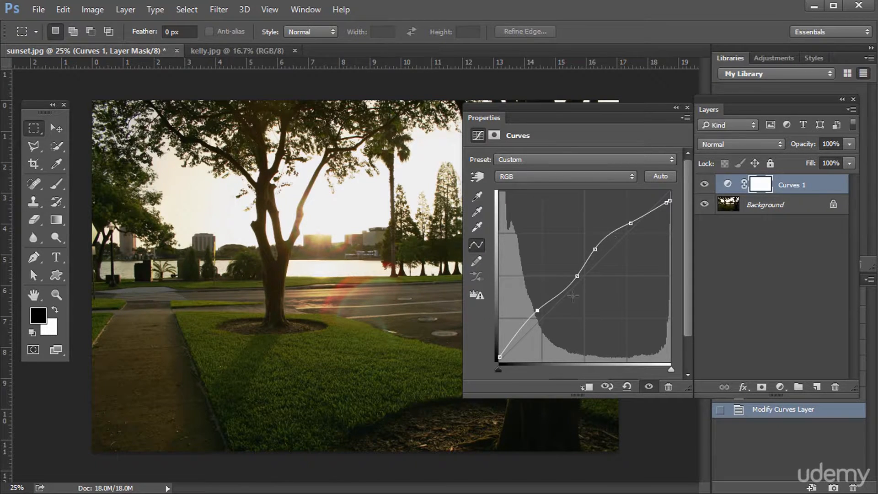
pyautogui.moveTo(576, 277); pyautogui.dragTo(570, 280)
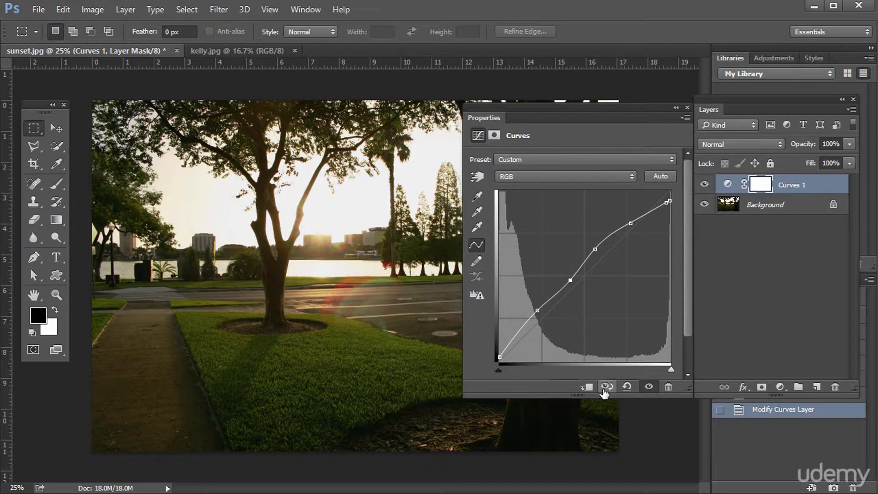
pyautogui.click(627, 387)
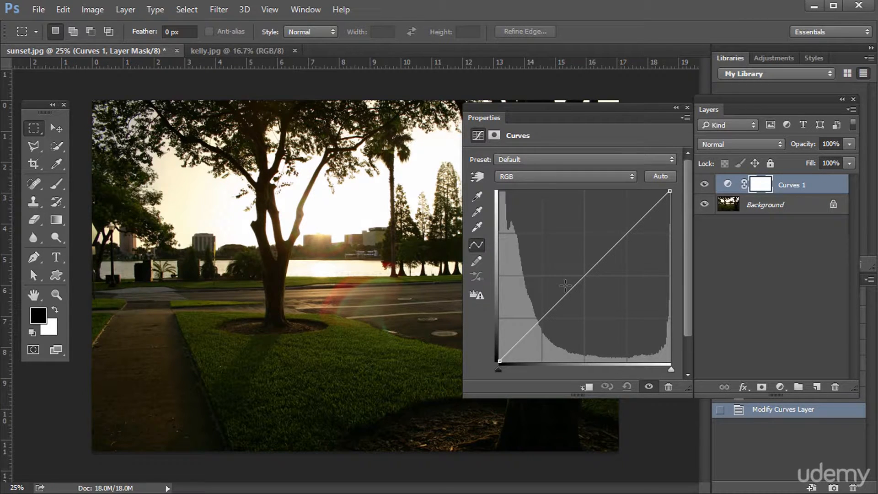
# - Try an extreme zigzag RGB curve with several widely spread points, then reset the adjustment to default
pyautogui.moveTo(564, 292); pyautogui.dragTo(535, 237)
pyautogui.moveTo(599, 191); pyautogui.dragTo(587, 300)
pyautogui.moveTo(638, 267); pyautogui.dragTo(639, 241)
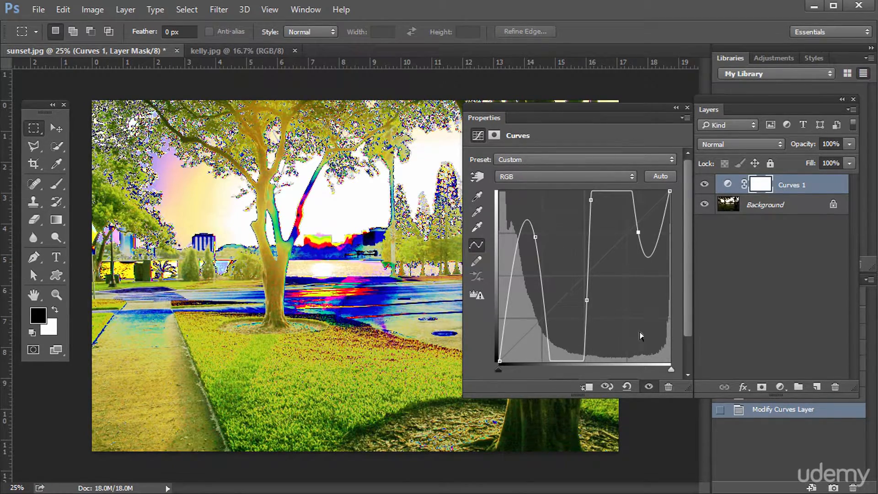
pyautogui.click(658, 231)
pyautogui.click(627, 387)
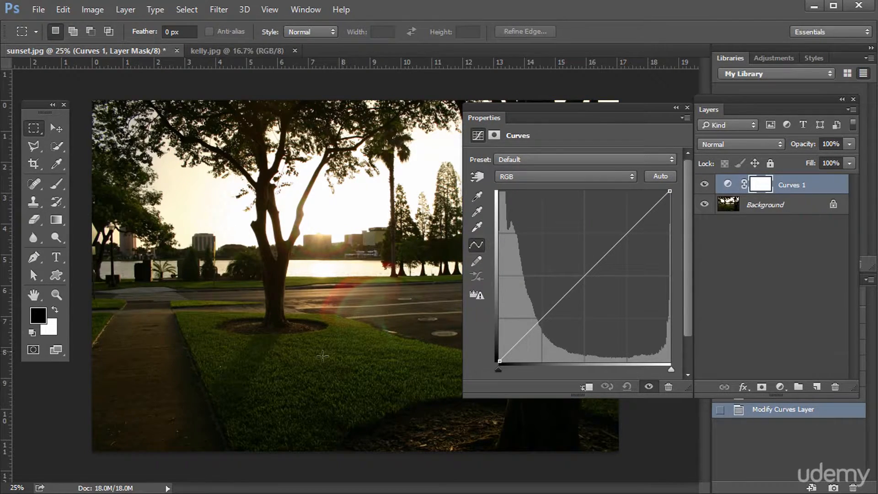
# - Brighten the grass and tone down the bright sky with on-image curve adjustment
pyautogui.click(475, 182)
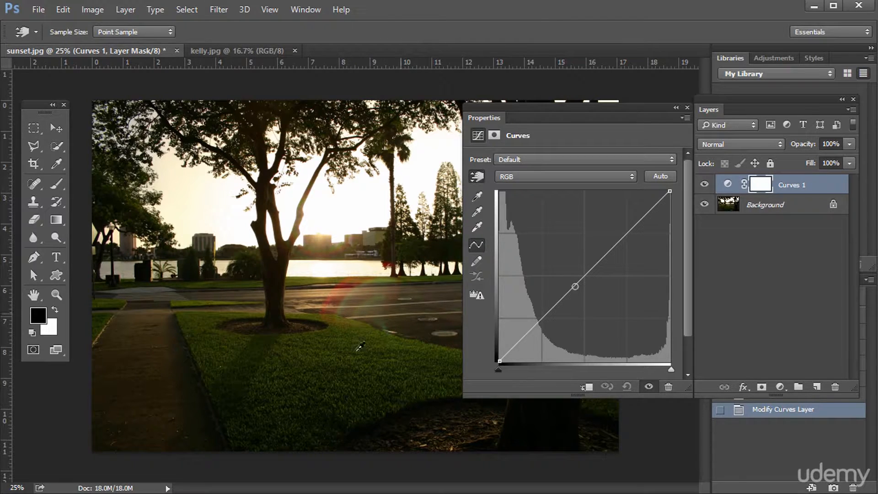
pyautogui.moveTo(358, 344); pyautogui.dragTo(357, 326)
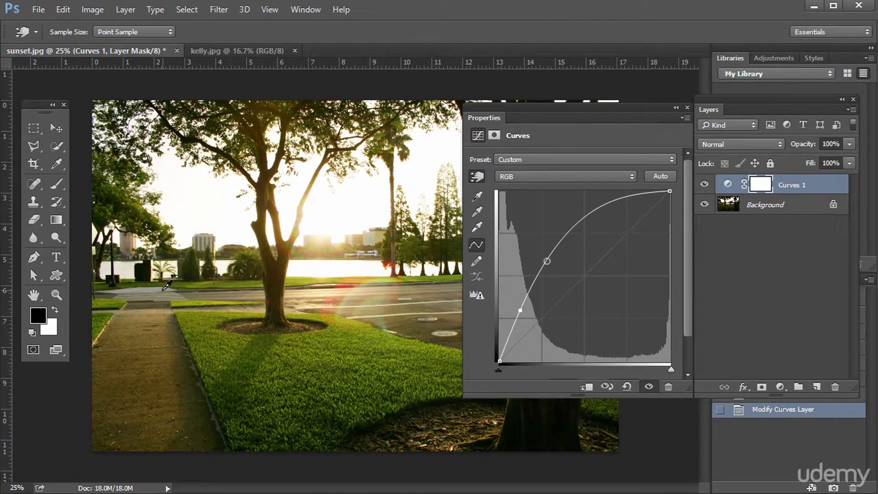
pyautogui.moveTo(339, 209); pyautogui.dragTo(337, 234)
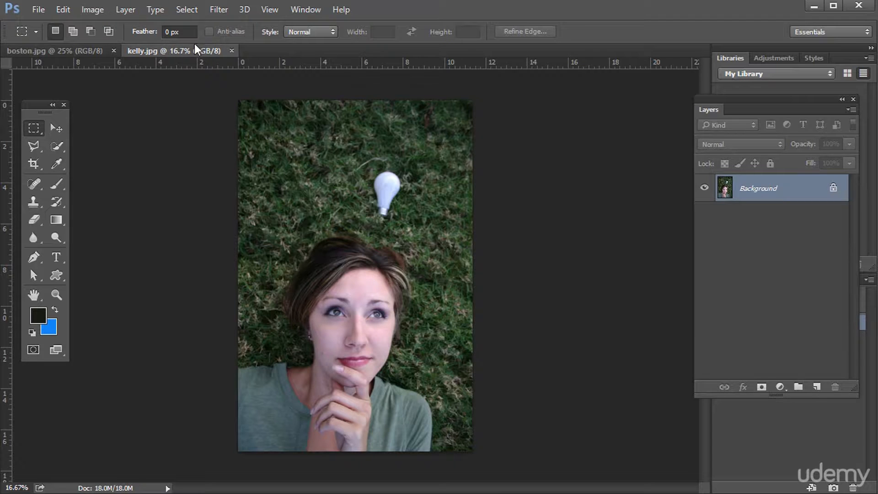
# - Open Brightness/Contrast for kelly.jpg, try brightness at -150 and 150, then return it to 0
pyautogui.click(97, 11)
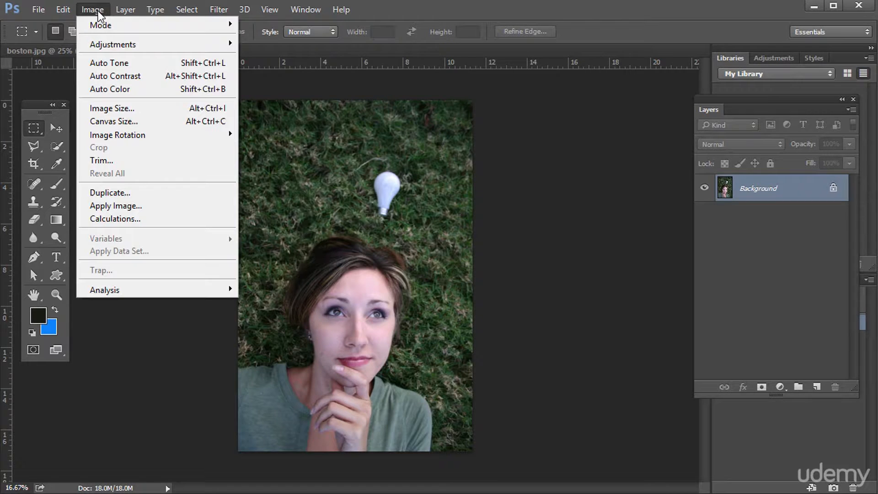
pyautogui.moveTo(112, 43)
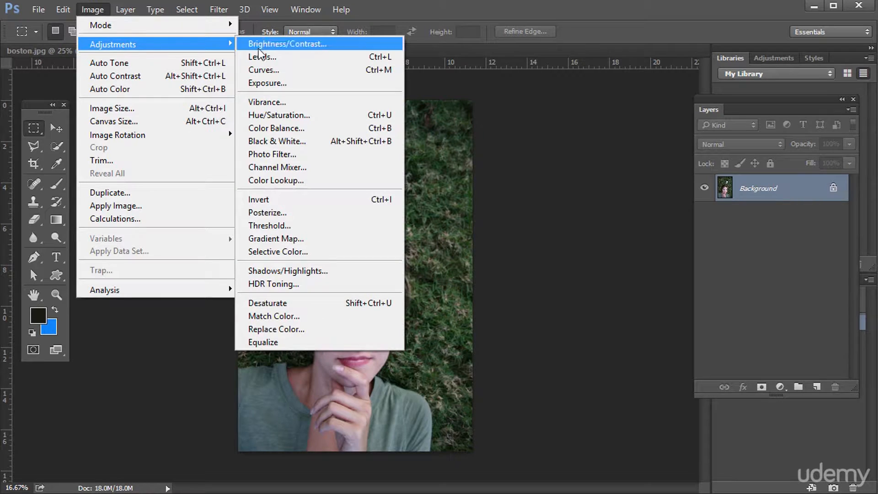
pyautogui.click(290, 43)
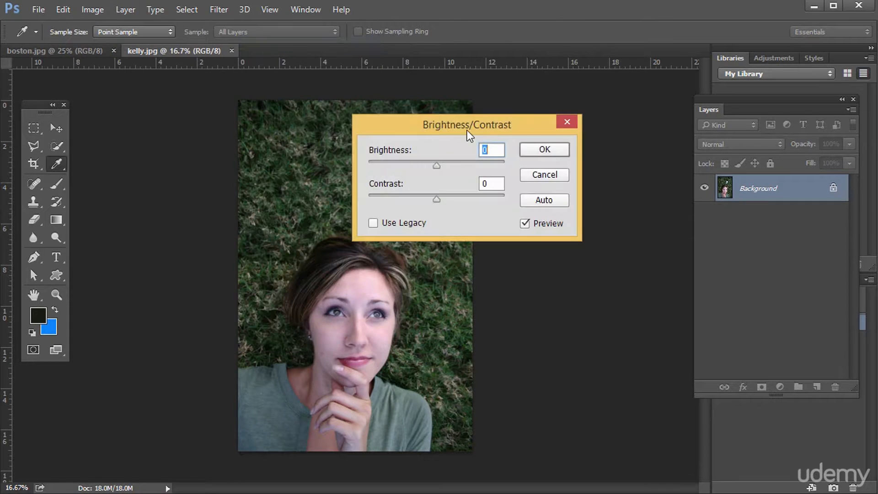
pyautogui.moveTo(467, 129); pyautogui.dragTo(558, 137)
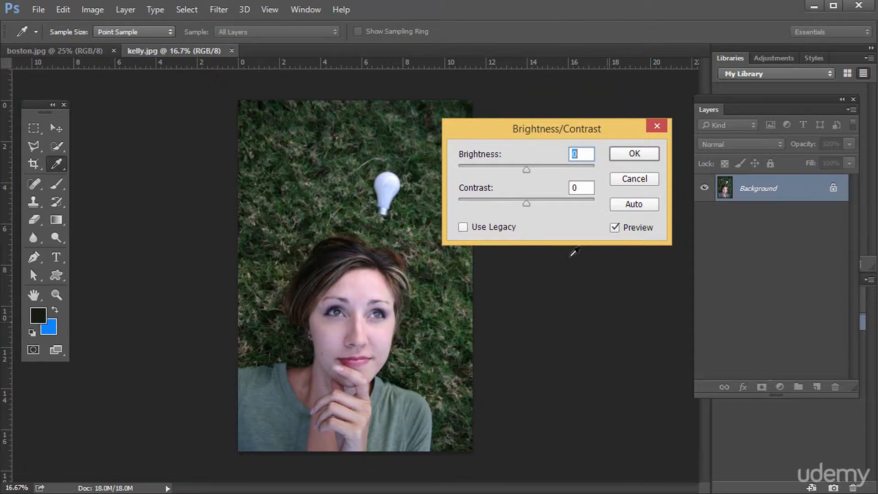
pyautogui.moveTo(501, 134); pyautogui.dragTo(471, 139)
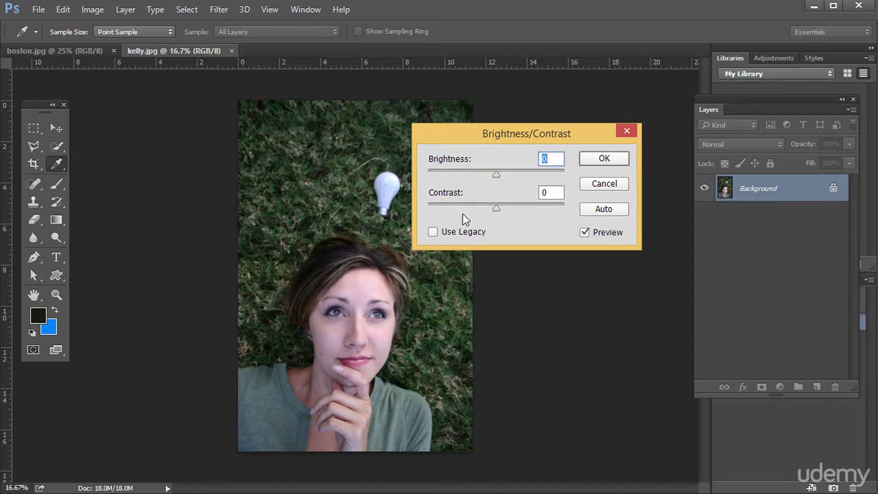
pyautogui.moveTo(492, 176); pyautogui.dragTo(419, 175)
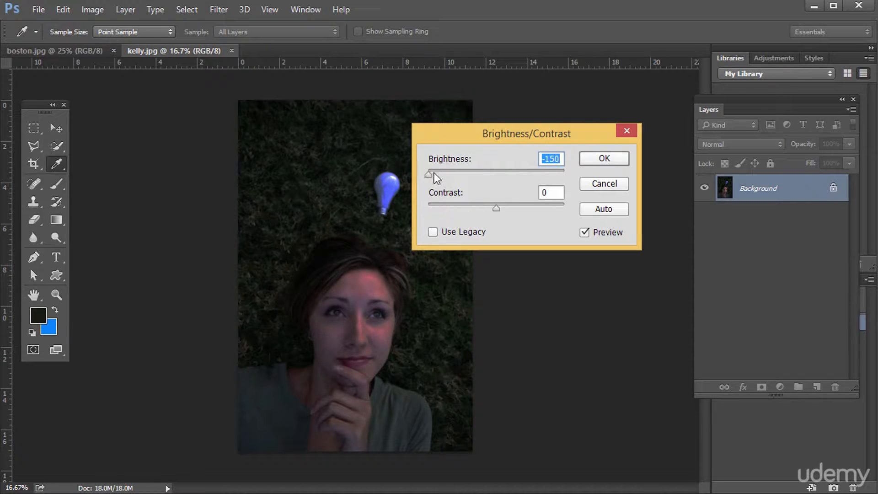
pyautogui.moveTo(429, 174); pyautogui.dragTo(608, 180)
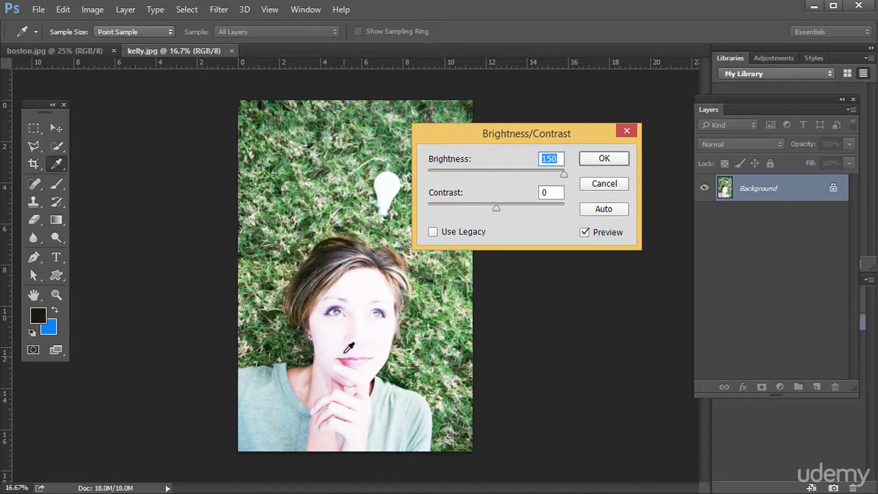
pyautogui.write('0')
pyautogui.press('Tab')
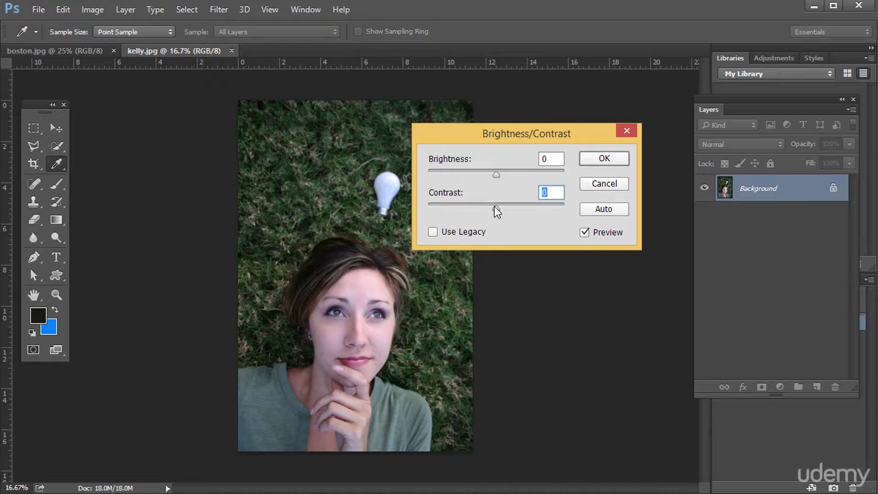
# - Try contrast at 100 and at a reduced level, then apply the automatic brightness and contrast correction
pyautogui.moveTo(495, 206); pyautogui.dragTo(575, 213)
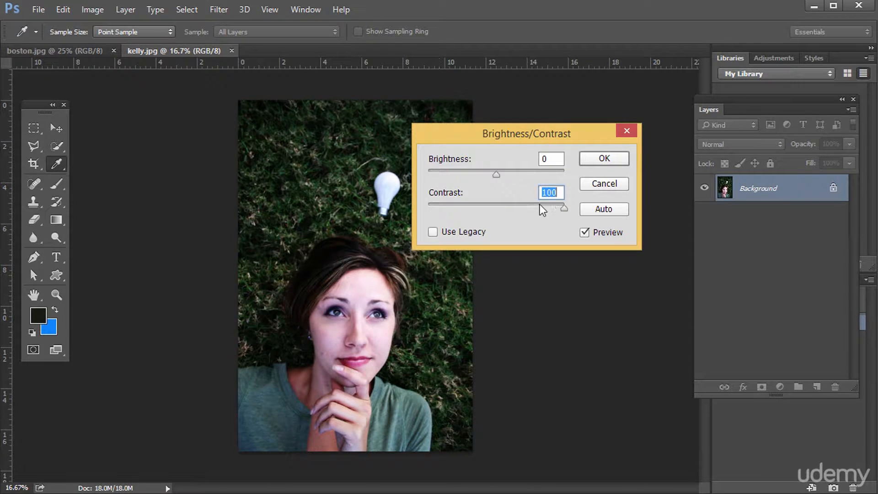
pyautogui.moveTo(541, 204); pyautogui.dragTo(476, 209)
pyautogui.click(606, 210)
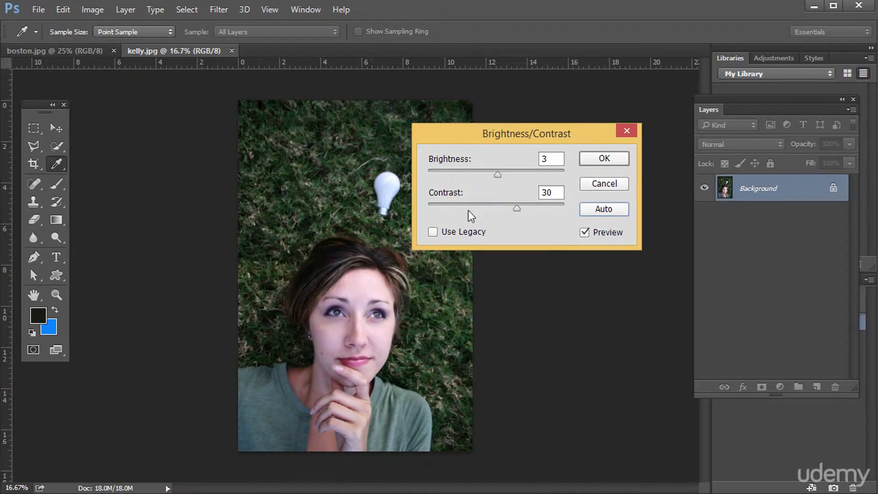
# - Discard the Brightness/Contrast correction, view the Levels settings for kelly.jpg, and close them without changes
pyautogui.click(606, 185)
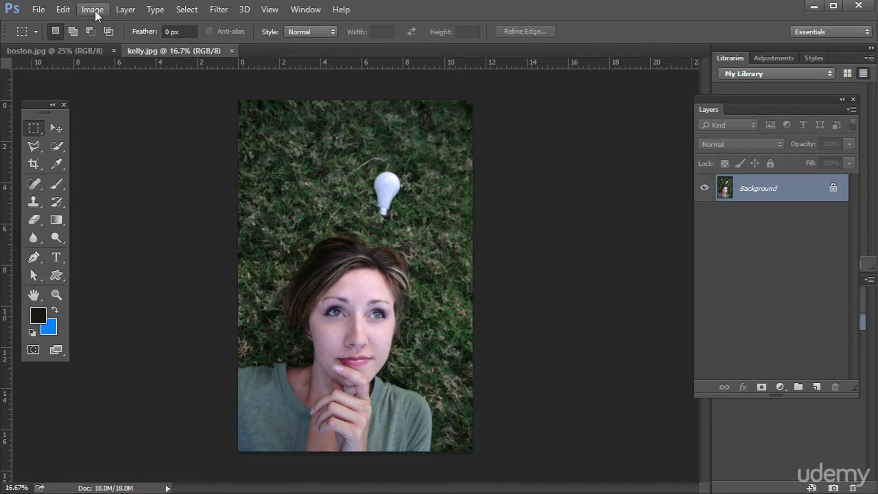
pyautogui.click(95, 11)
pyautogui.moveTo(108, 43)
pyautogui.click(259, 56)
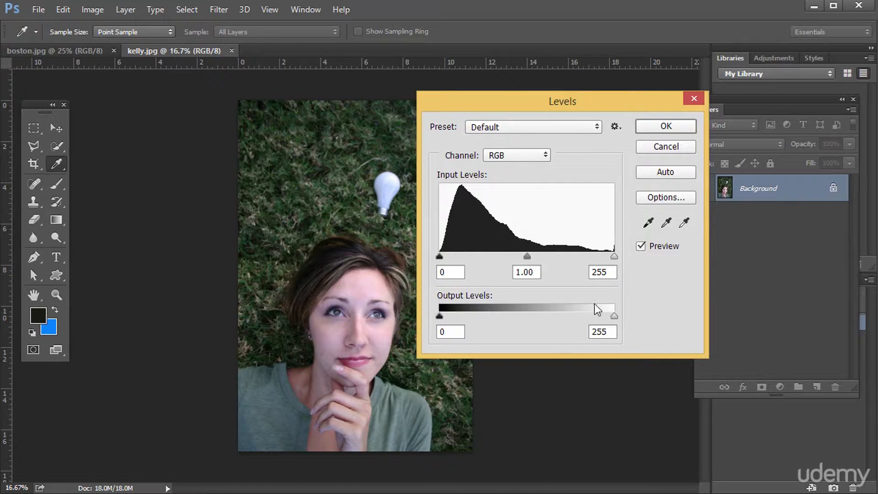
pyautogui.click(652, 146)
# - Reopen Brightness/Contrast, try a very high contrast on kelly.jpg, return it close to 0, and cancel the adjustment
pyautogui.click(105, 11)
pyautogui.moveTo(117, 41)
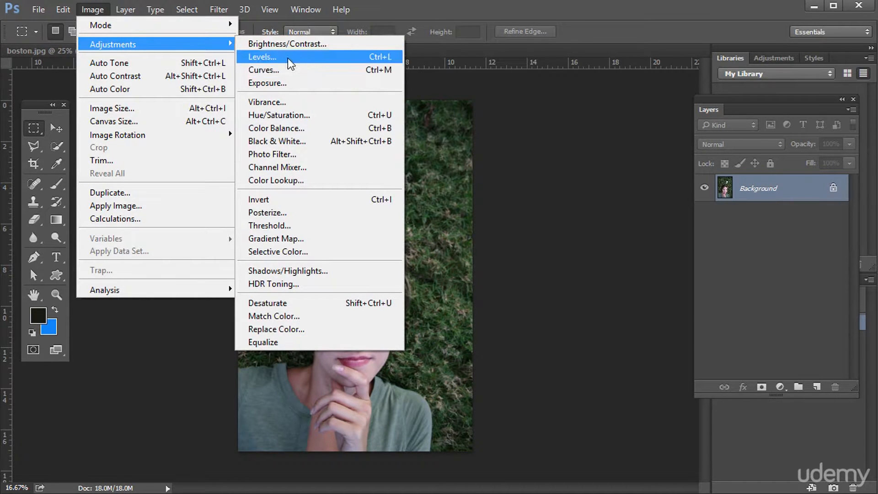
pyautogui.click(281, 44)
pyautogui.moveTo(490, 149); pyautogui.dragTo(528, 167)
pyautogui.click(533, 226)
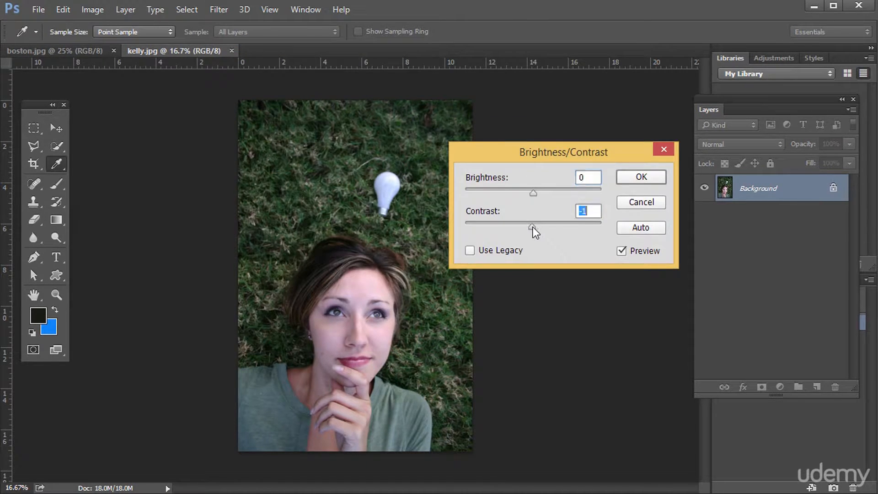
pyautogui.moveTo(533, 229); pyautogui.dragTo(737, 246)
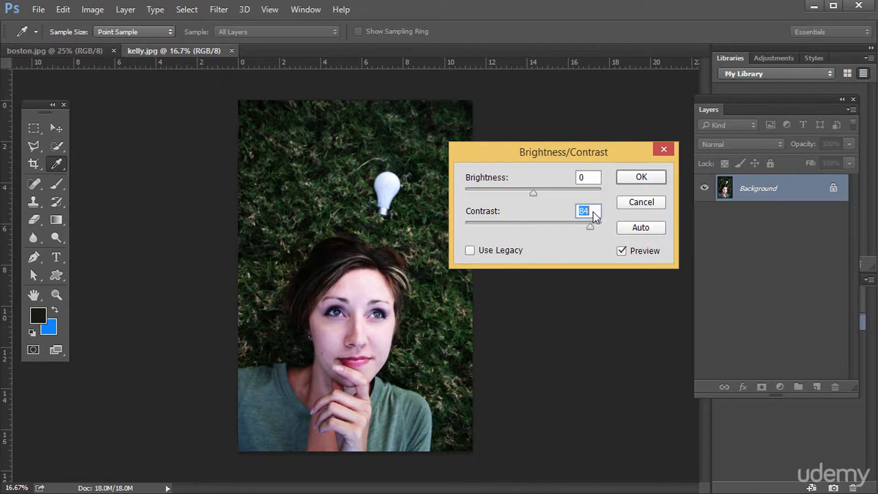
pyautogui.moveTo(600, 226); pyautogui.dragTo(534, 232)
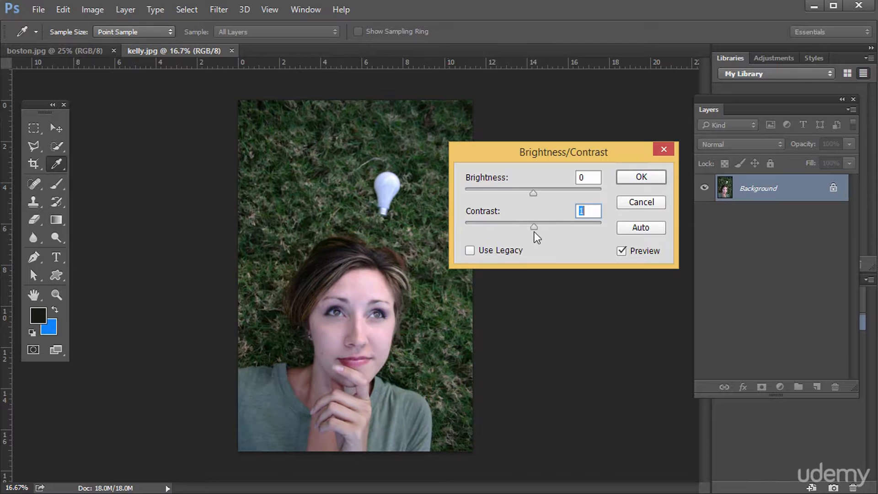
pyautogui.click(648, 204)
# - Open the Exposure adjustment for kelly.jpg and try a strongly negative Exposure value, keeping the photo in view
pyautogui.click(94, 10)
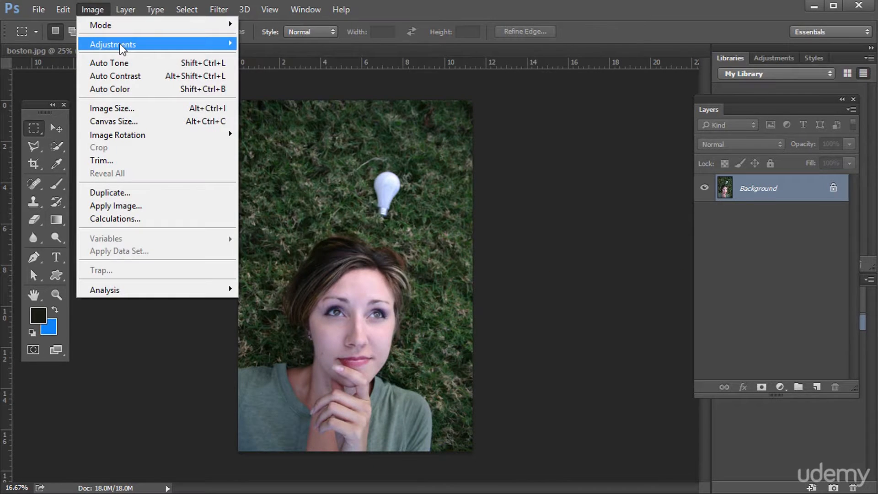
pyautogui.moveTo(228, 44)
pyautogui.click(299, 82)
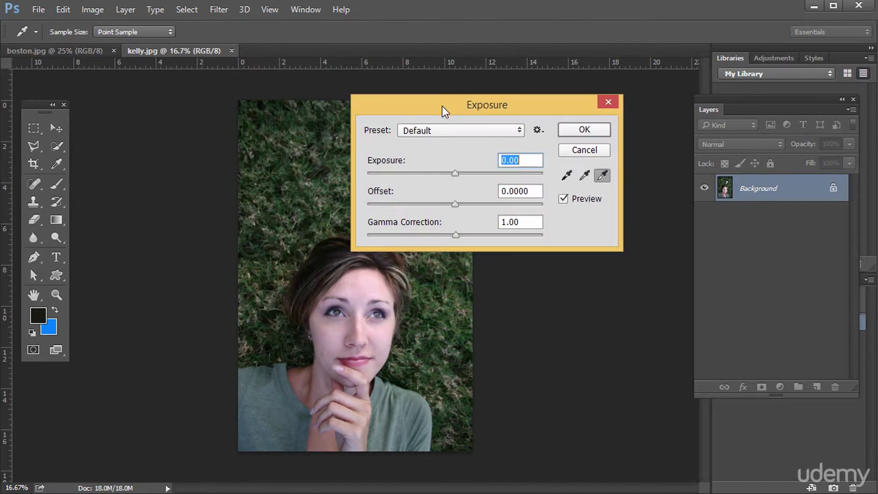
pyautogui.moveTo(464, 108); pyautogui.dragTo(452, 117)
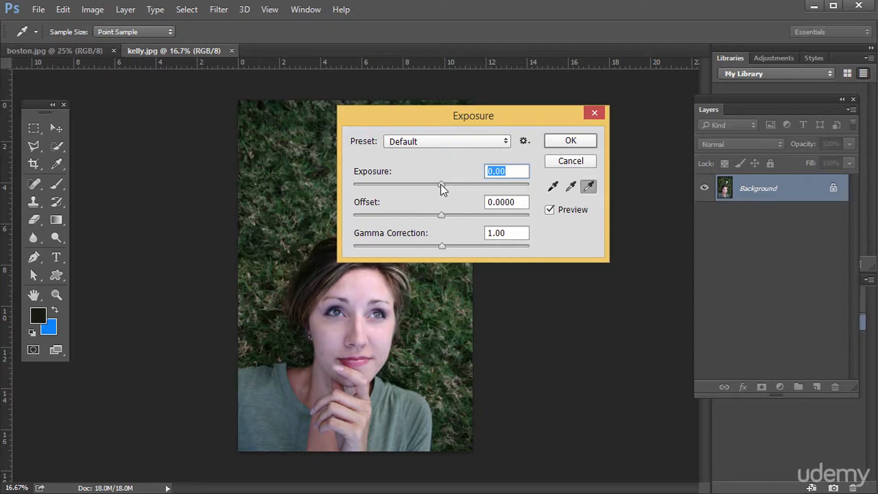
pyautogui.moveTo(441, 185); pyautogui.dragTo(352, 180)
pyautogui.moveTo(363, 117); pyautogui.dragTo(423, 109)
# - Try the Exposure adjustment's Offset at -0.5000 and +0.5000, then set it back to 0
pyautogui.moveTo(495, 177); pyautogui.dragTo(373, 192)
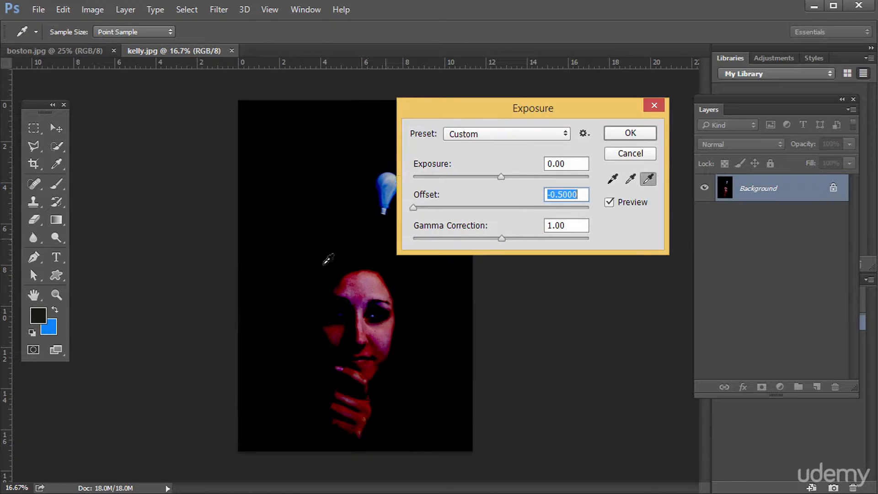
pyautogui.click(466, 209)
pyautogui.moveTo(468, 209); pyautogui.dragTo(610, 218)
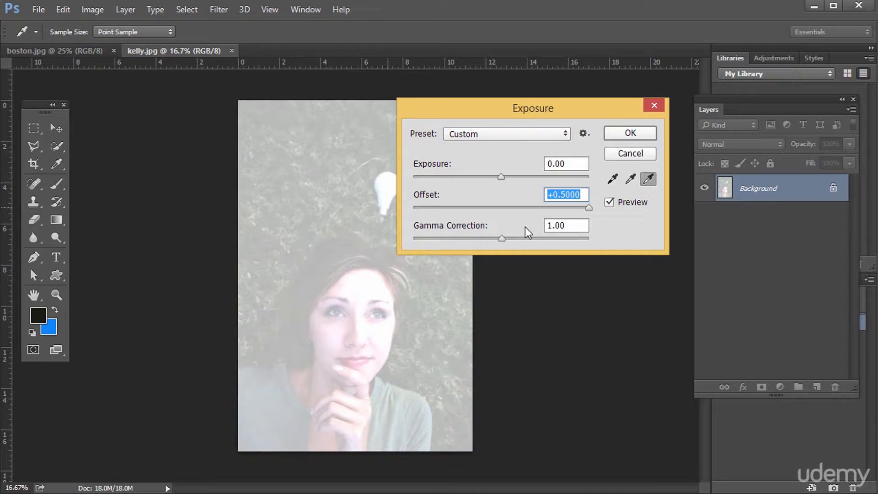
pyautogui.moveTo(520, 205); pyautogui.dragTo(499, 209)
pyautogui.write('0')
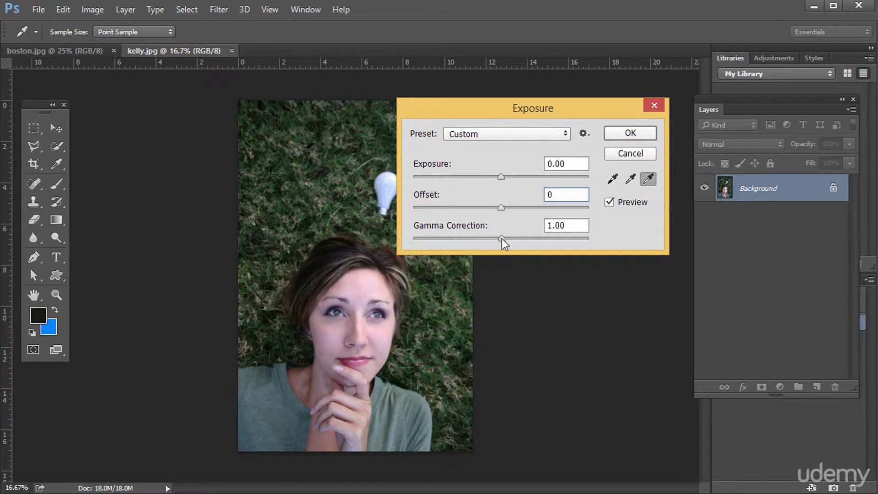
# - Try Gamma Correction at 9.99 with a slight Exposure shift, then return Exposure to 0.00 and Gamma Correction to 1
pyautogui.moveTo(501, 238); pyautogui.dragTo(404, 238)
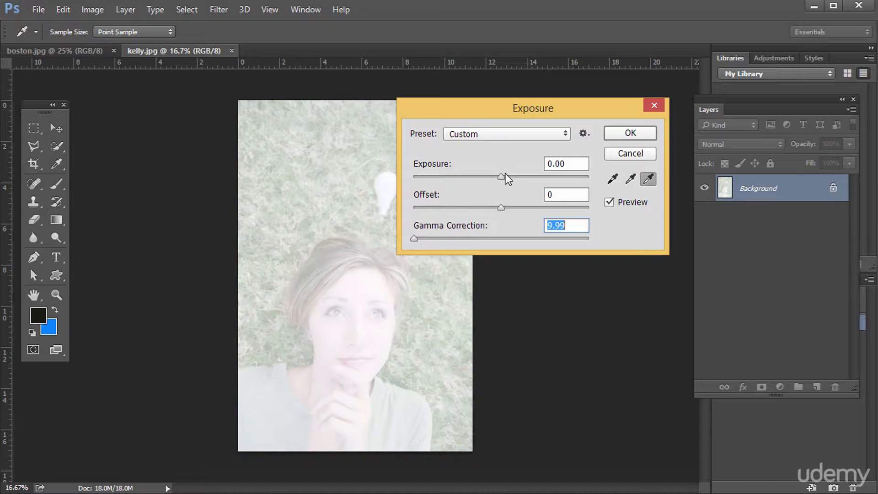
pyautogui.moveTo(500, 177)
pyautogui.mouseDown()
pyautogui.moveTo(430, 182)
pyautogui.moveTo(501, 177)
pyautogui.mouseUp()
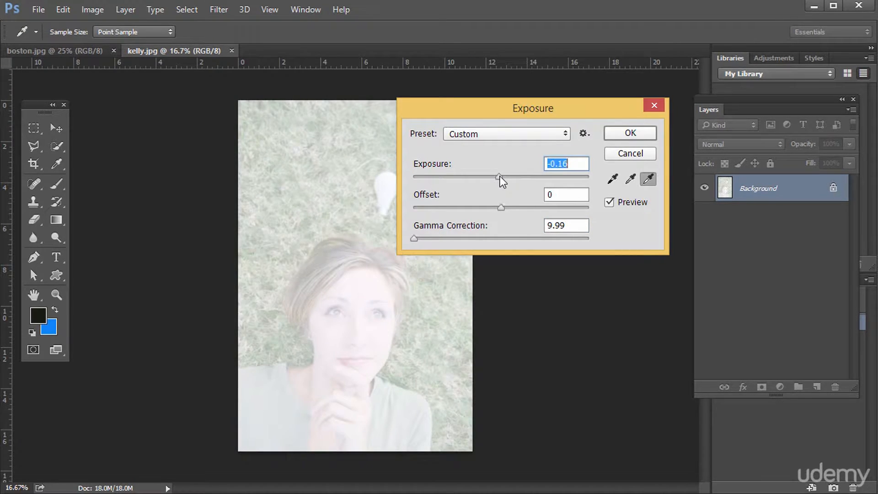
pyautogui.moveTo(414, 238); pyautogui.dragTo(499, 237)
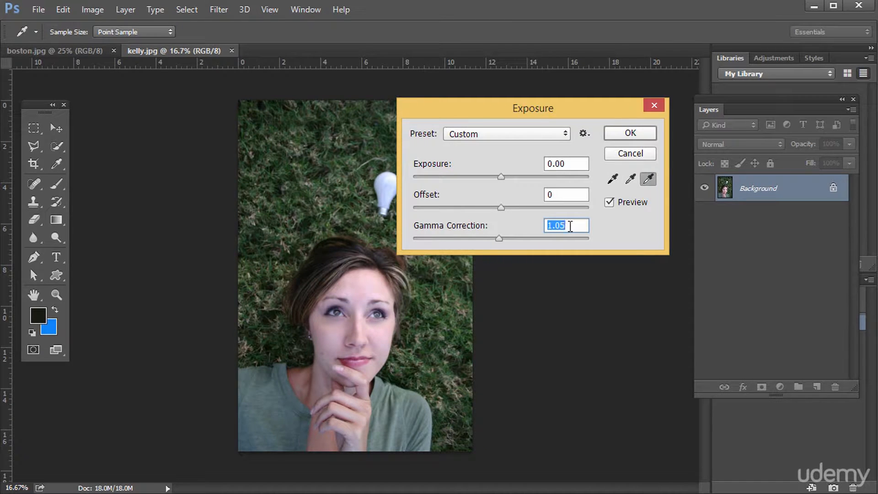
pyautogui.write('1')
# - Try black-point sampling in the Exposure adjustment on dark areas of the grass and around the woman's shoulder, then reset Offset to 0
pyautogui.click(613, 179)
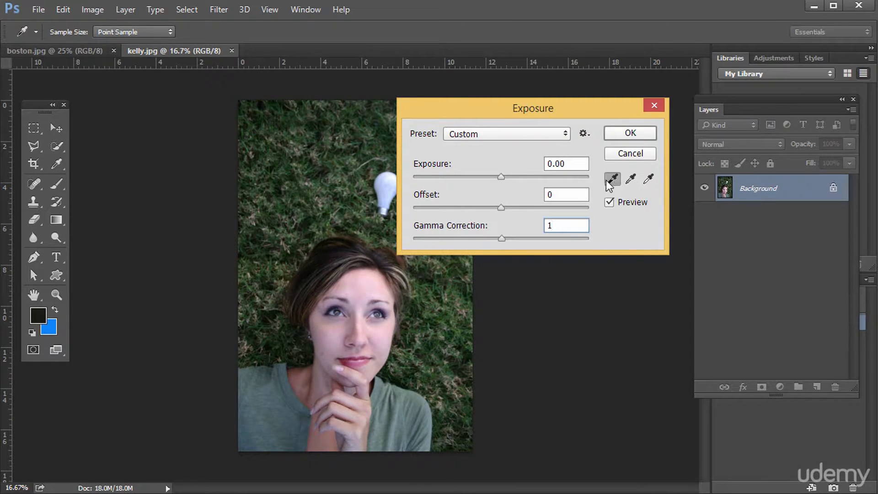
pyautogui.click(629, 180)
pyautogui.click(648, 179)
pyautogui.moveTo(457, 114); pyautogui.dragTo(476, 100)
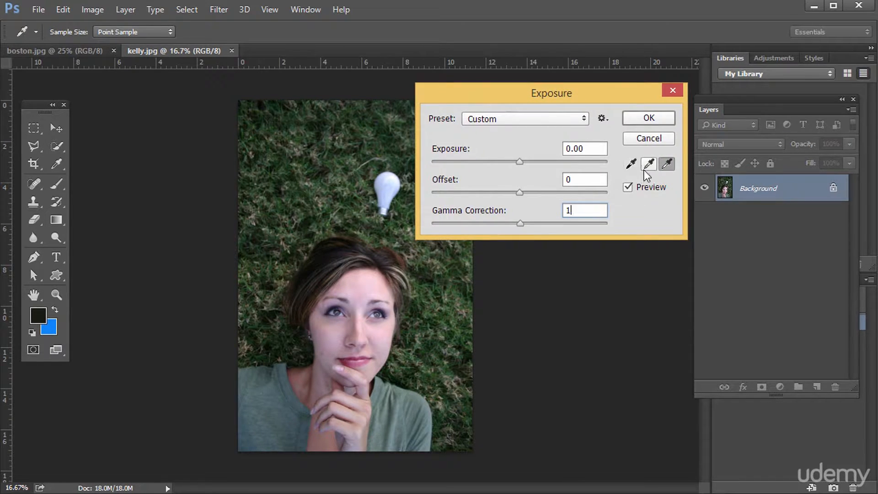
pyautogui.click(630, 163)
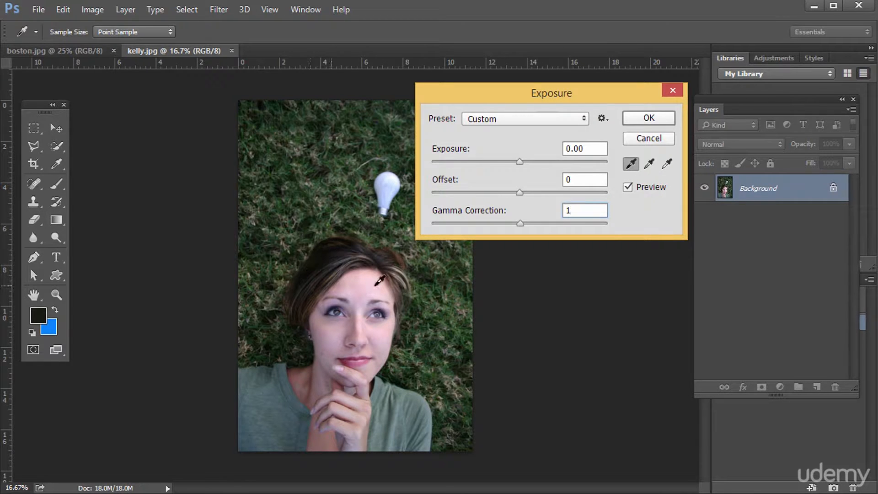
pyautogui.click(401, 380)
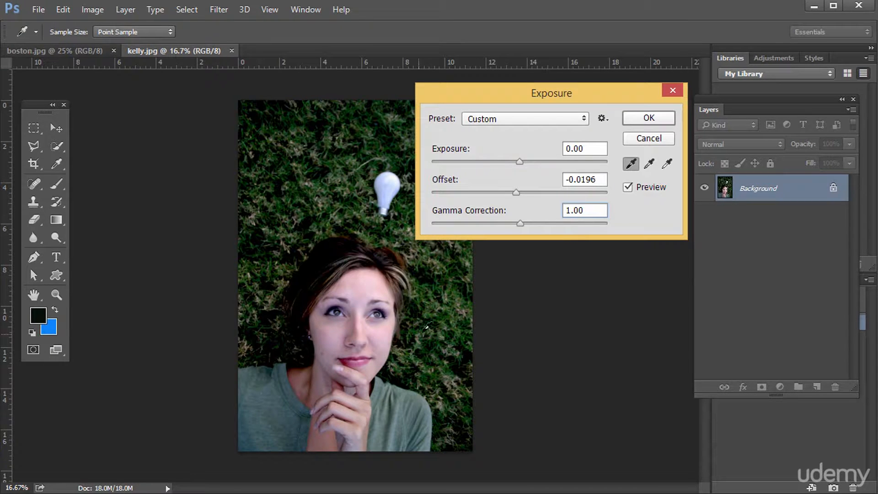
pyautogui.click(441, 297)
pyautogui.moveTo(437, 302); pyautogui.dragTo(388, 370)
pyautogui.click(387, 371)
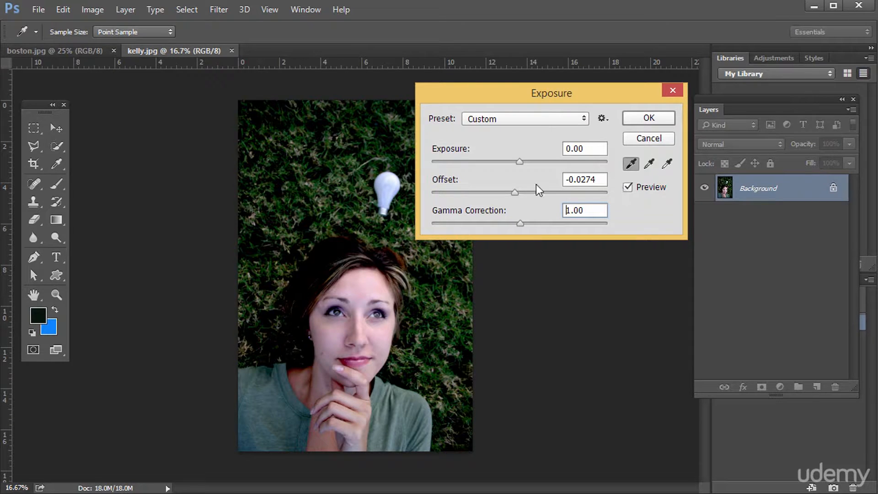
pyautogui.moveTo(514, 193); pyautogui.dragTo(517, 193)
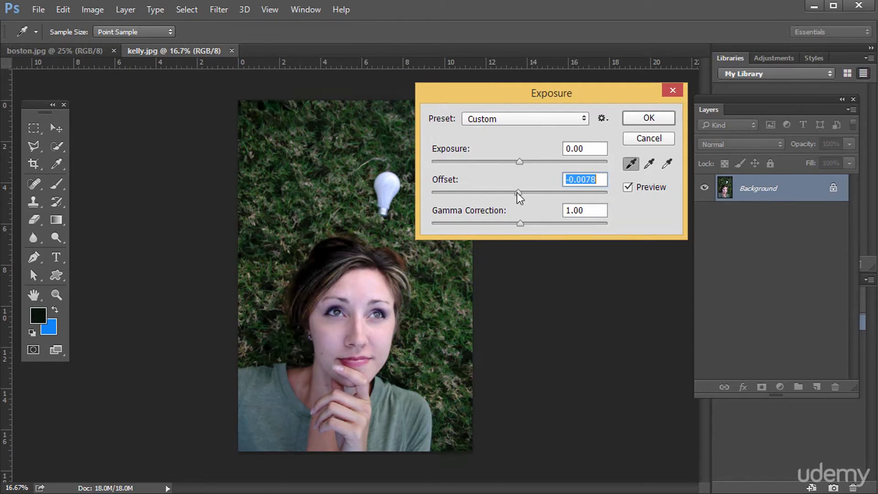
pyautogui.write('0')
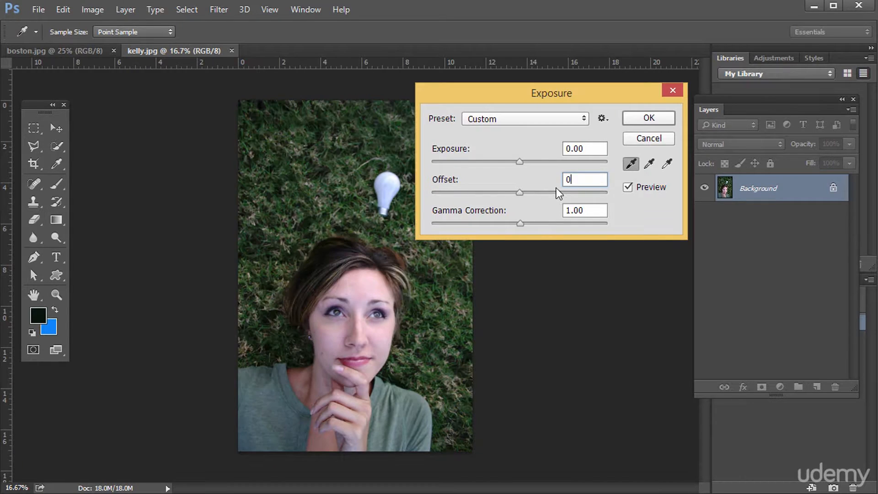
# - Try gray-point sampling on the green shirt and the area above the woman's hair, then reset Exposure to 0
pyautogui.click(649, 165)
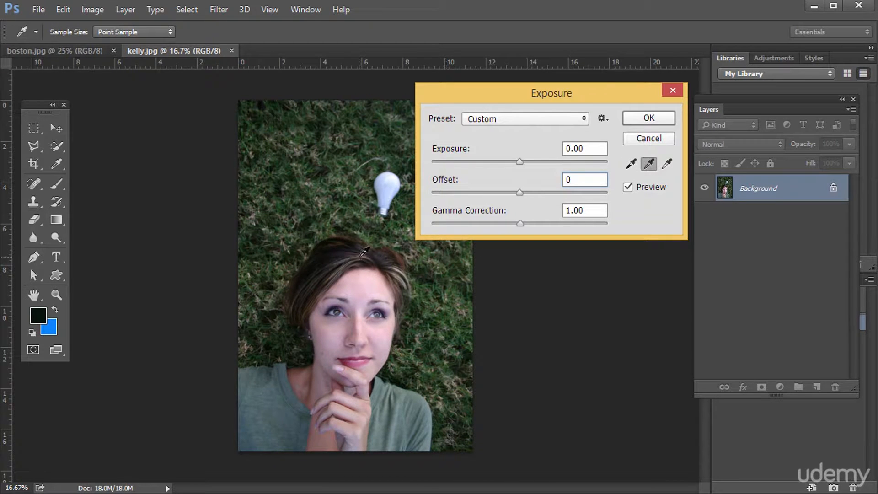
pyautogui.click(267, 409)
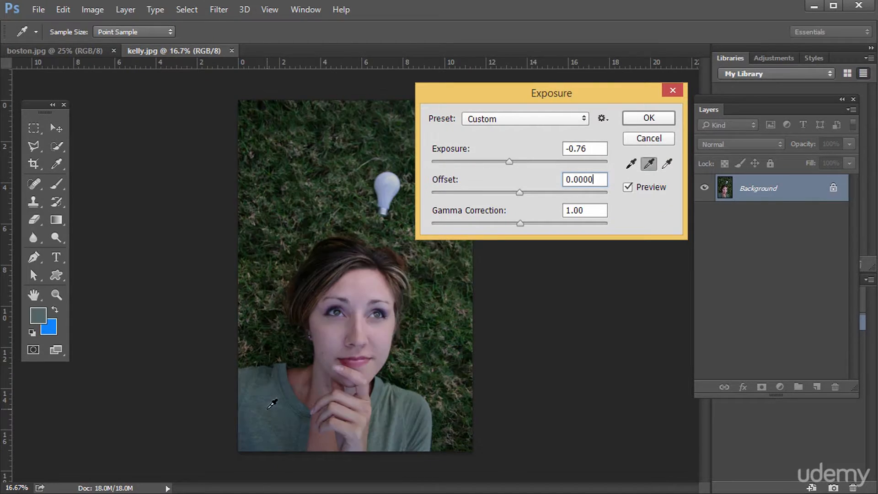
pyautogui.moveTo(306, 222); pyautogui.dragTo(300, 258)
pyautogui.moveTo(514, 162)
pyautogui.mouseDown()
pyautogui.moveTo(545, 152)
pyautogui.moveTo(515, 165)
pyautogui.mouseUp()
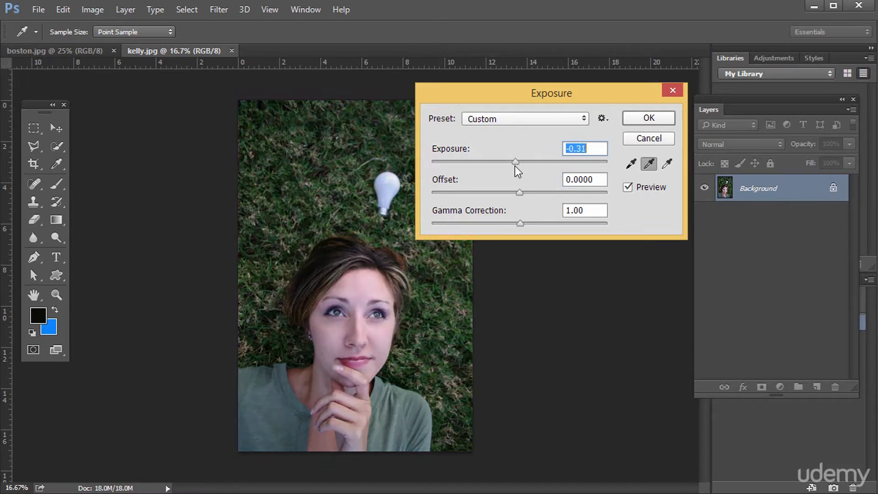
pyautogui.write('0')
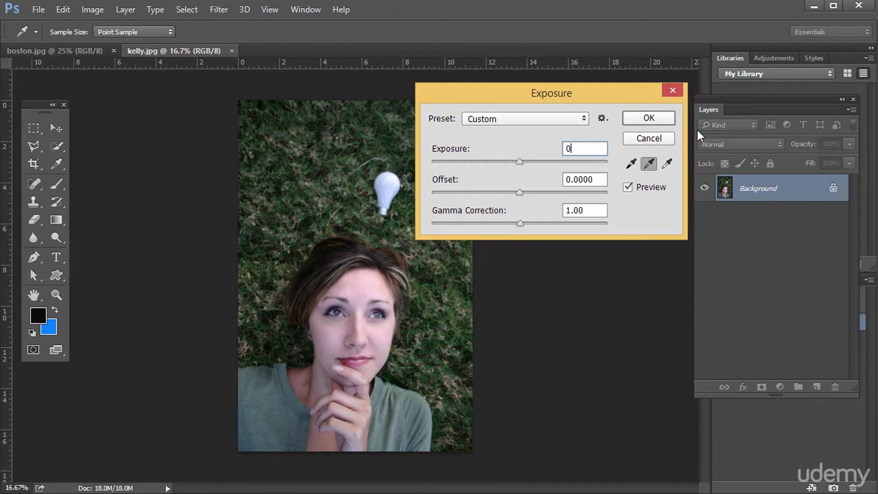
# - Try white-point sampling on the light bulb and on several spots of the grass around it
pyautogui.click(664, 165)
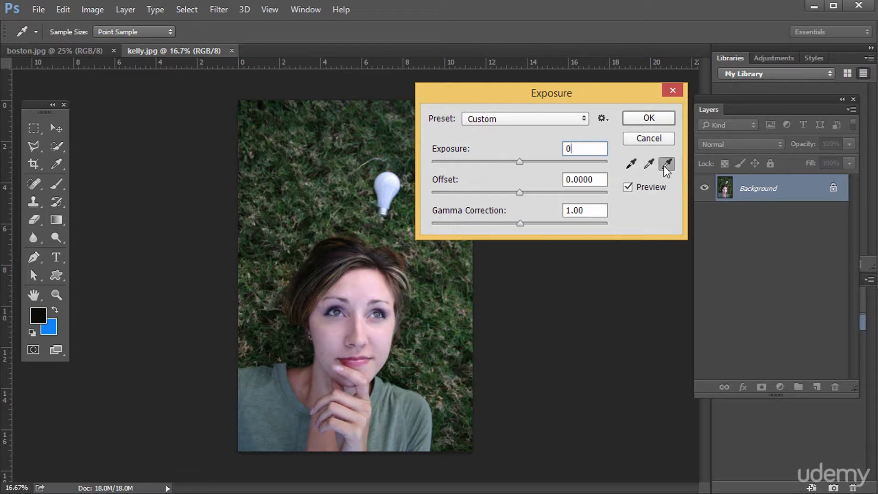
pyautogui.click(395, 183)
pyautogui.click(353, 159)
pyautogui.click(267, 243)
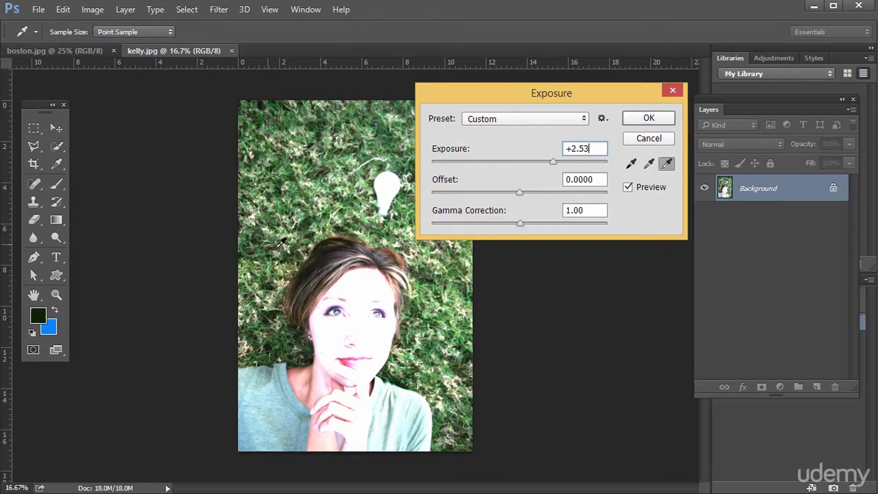
pyautogui.click(339, 223)
pyautogui.click(355, 195)
pyautogui.click(366, 196)
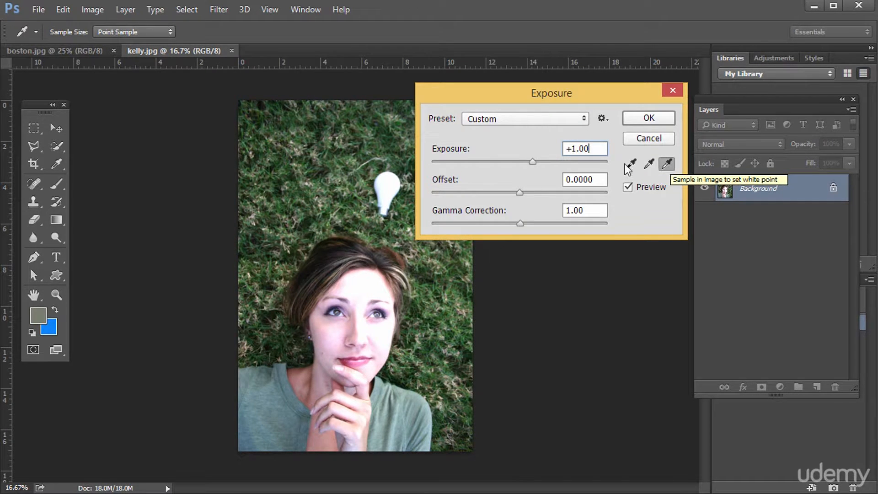
pyautogui.click(397, 165)
pyautogui.click(356, 176)
pyautogui.click(342, 198)
pyautogui.click(322, 168)
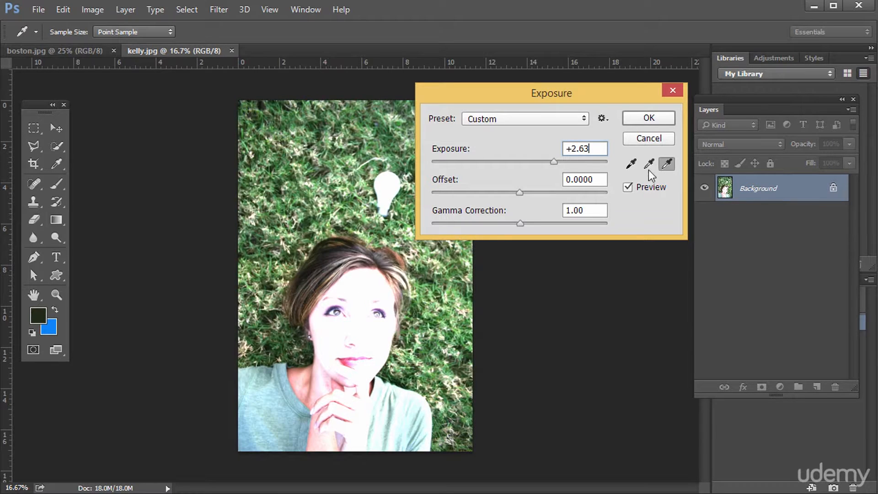
# - Try a gray point on the grass and a black point across the woman's hair, then cancel the Exposure adjustment
pyautogui.click(649, 166)
pyautogui.click(246, 165)
pyautogui.click(631, 162)
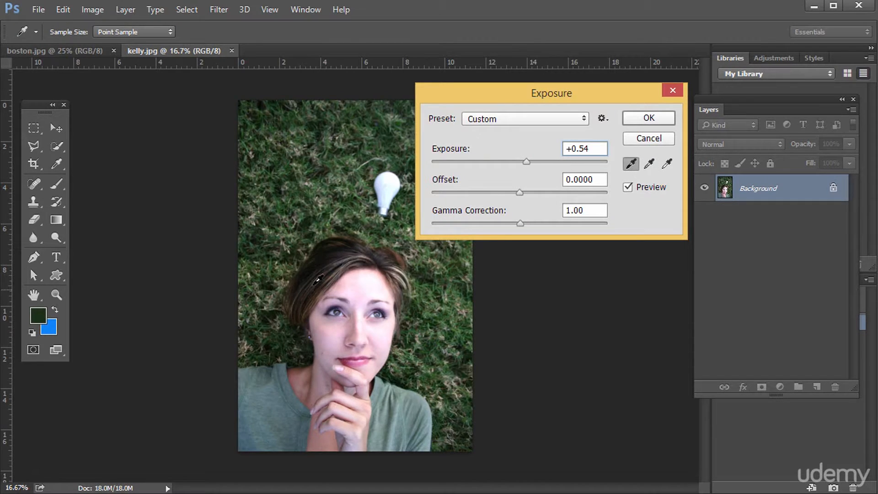
pyautogui.moveTo(312, 286); pyautogui.dragTo(388, 267)
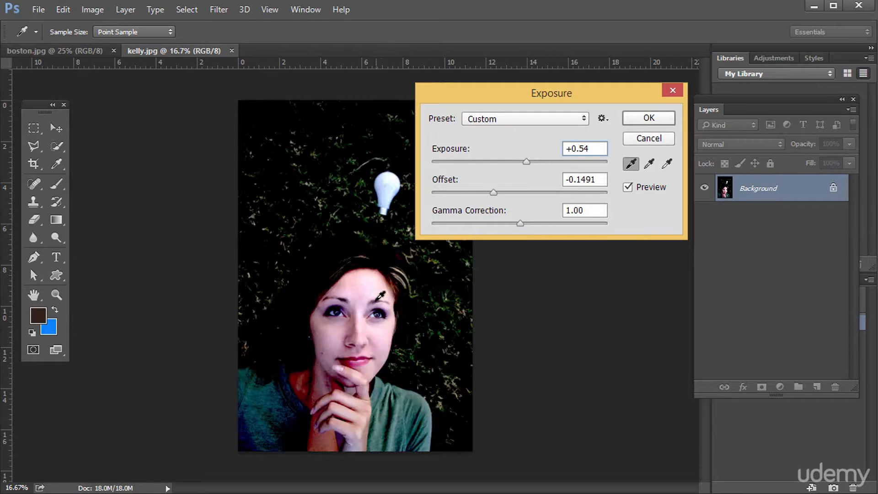
pyautogui.click(648, 138)
# - Try Exposure values of +0.21 and -0.21 in a new Exposure adjustment on kelly.jpg, resetting Exposure to 0 after each
pyautogui.click(93, 10)
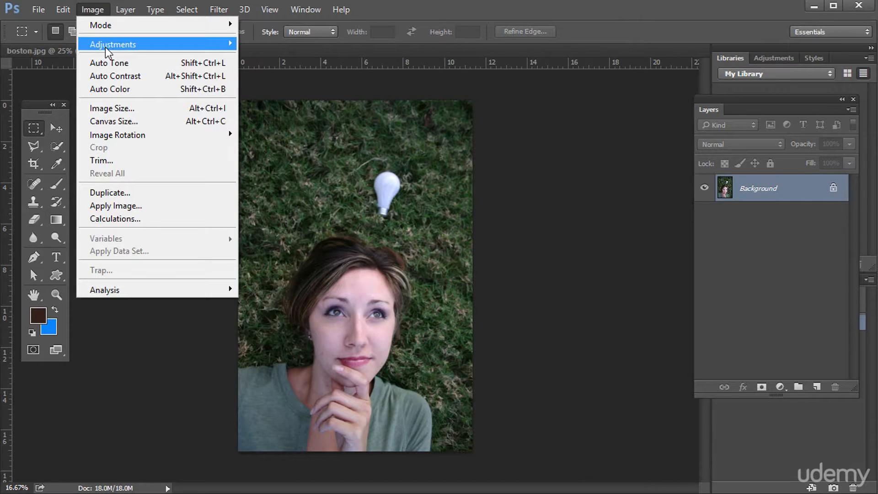
pyautogui.moveTo(98, 43)
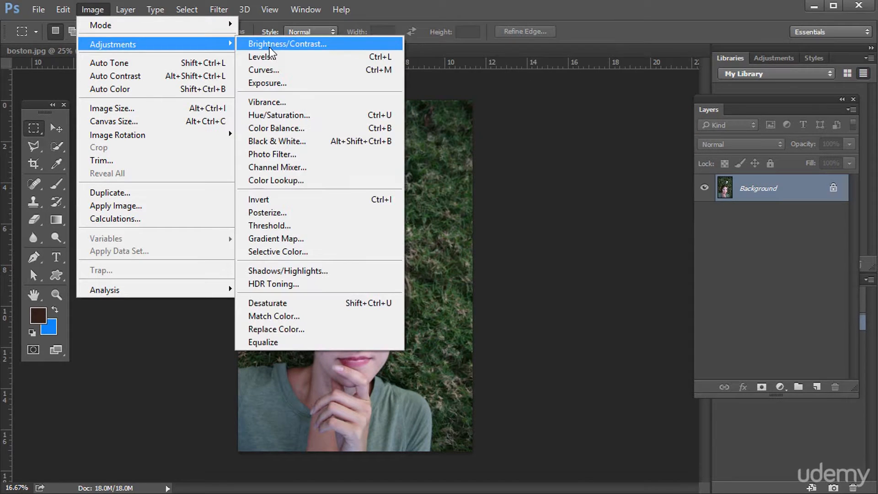
pyautogui.click(276, 83)
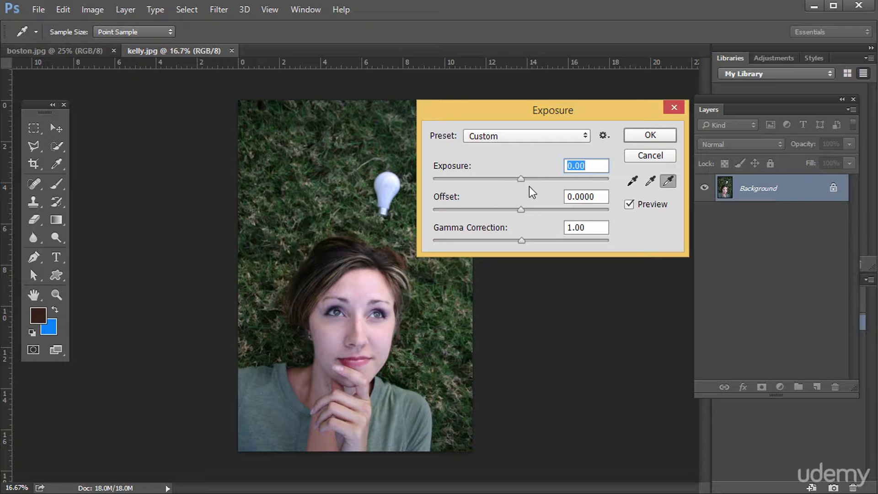
pyautogui.moveTo(517, 179); pyautogui.dragTo(536, 180)
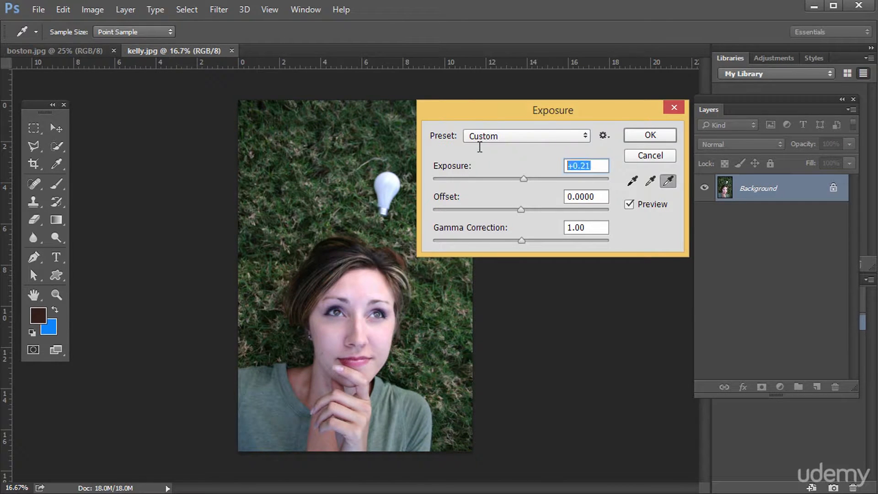
pyautogui.write('0')
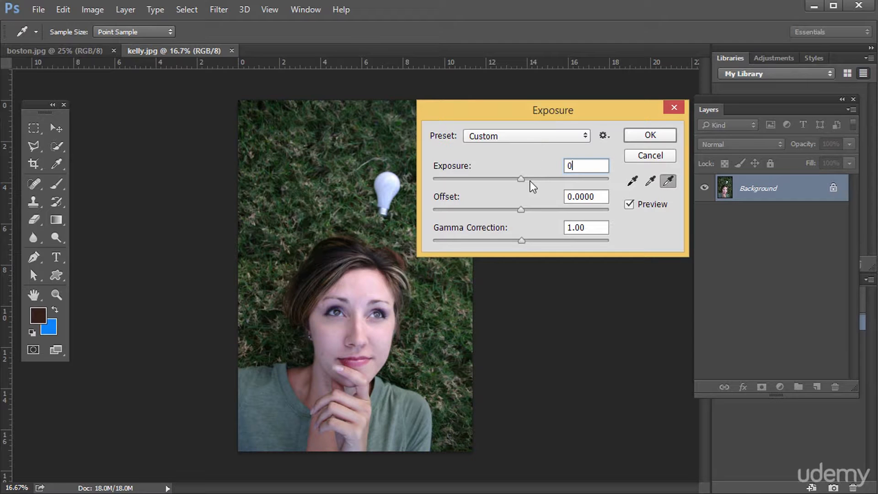
pyautogui.moveTo(520, 180)
pyautogui.mouseDown()
pyautogui.moveTo(496, 177)
pyautogui.moveTo(531, 183)
pyautogui.moveTo(518, 186)
pyautogui.mouseUp()
pyautogui.click(596, 166)
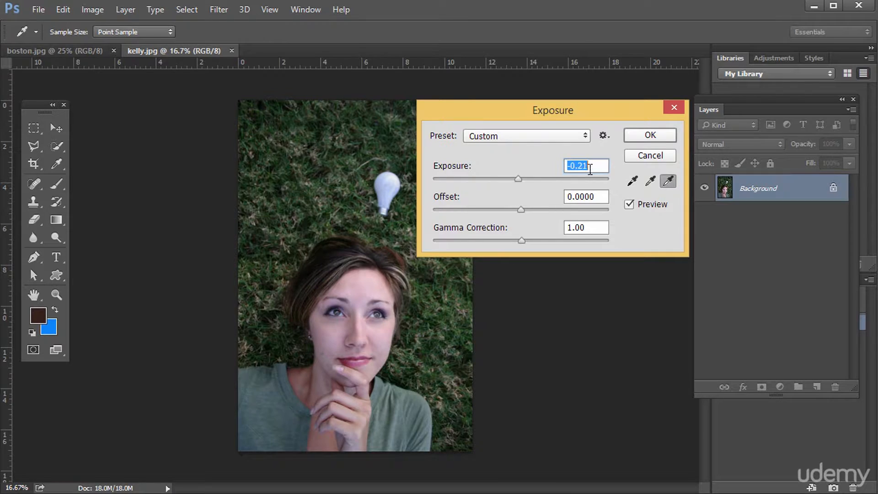
pyautogui.write('0')
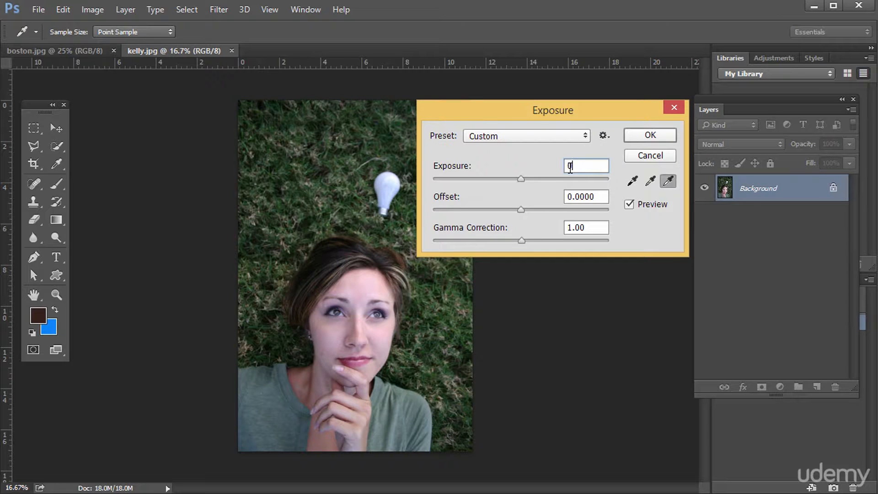
# - Try Exposure -0.11, Offset -0.0016 and Gamma Correction 1.04, and cancel the Exposure adjustment
pyautogui.moveTo(573, 167)
pyautogui.mouseDown()
pyautogui.moveTo(586, 167)
pyautogui.moveTo(494, 173)
pyautogui.moveTo(631, 166)
pyautogui.moveTo(584, 164)
pyautogui.mouseUp()
pyautogui.moveTo(590, 196); pyautogui.dragTo(563, 196)
pyautogui.moveTo(579, 234)
pyautogui.mouseDown()
pyautogui.moveTo(588, 235)
pyautogui.moveTo(579, 232)
pyautogui.mouseUp()
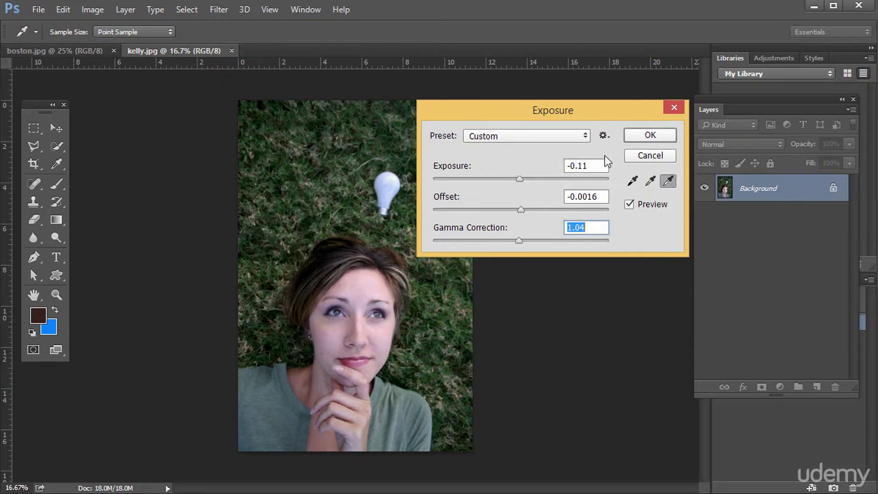
pyautogui.click(650, 156)
pyautogui.press('m')
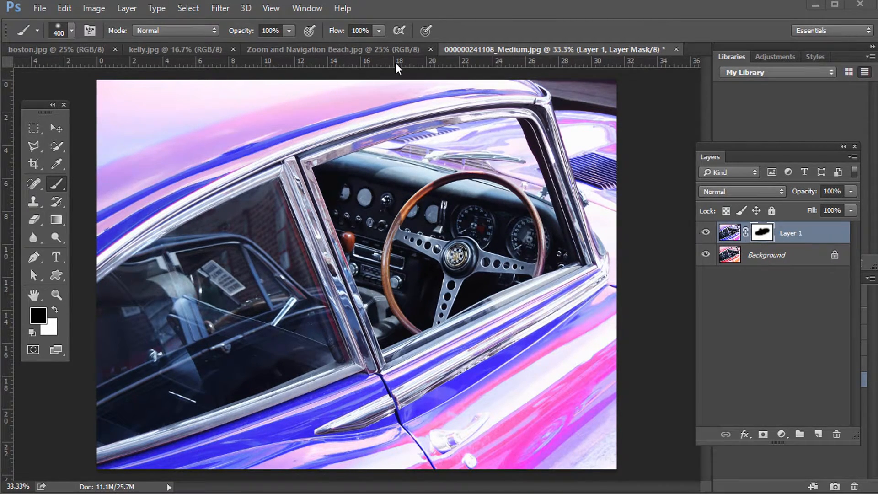
# - Compare the car photo's original and altered colours by hiding and reshowing Layer 1
pyautogui.click(705, 233)
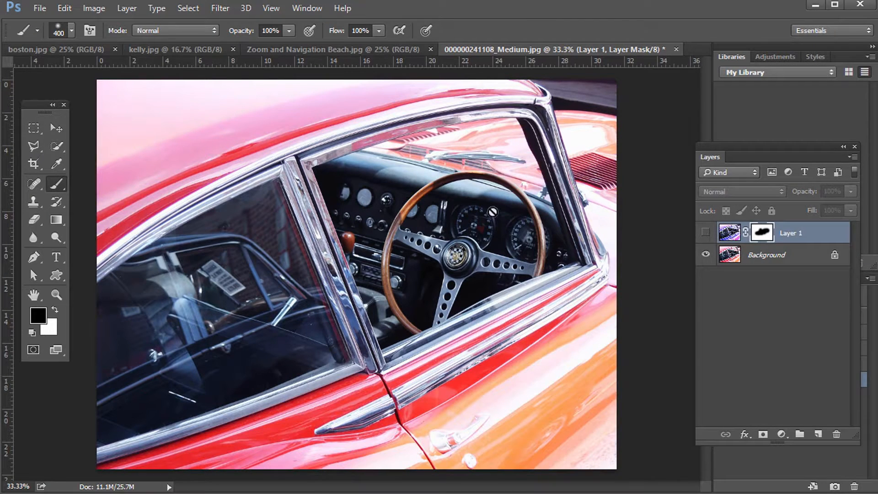
pyautogui.click(706, 232)
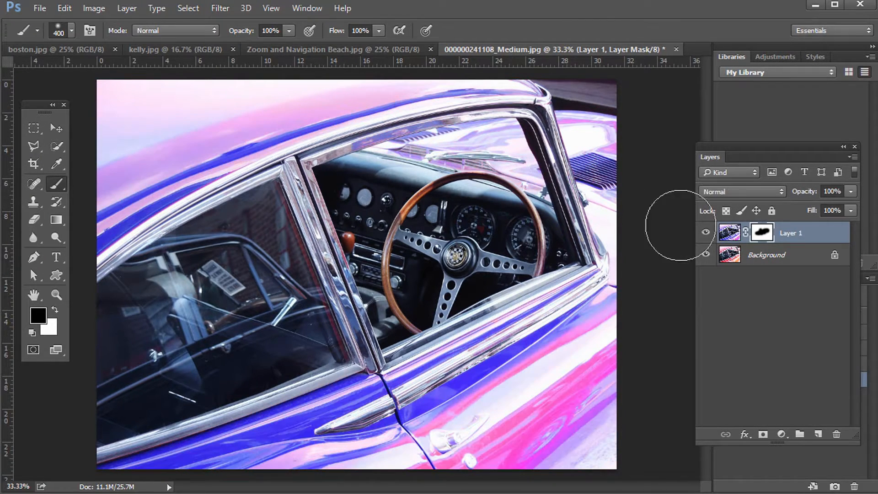
# - Open the Hue/Saturation adjustment on boston.jpg and look through its colour ranges, keeping Master selected
pyautogui.click(45, 49)
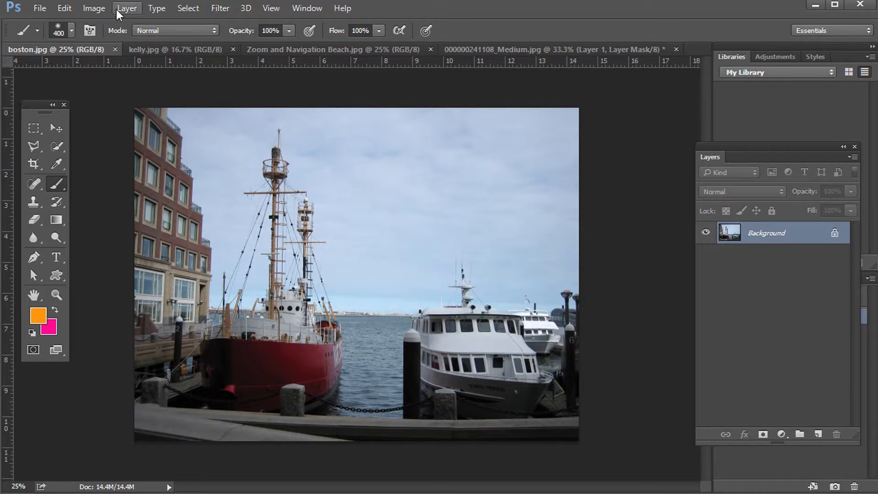
pyautogui.click(91, 6)
pyautogui.moveTo(137, 42)
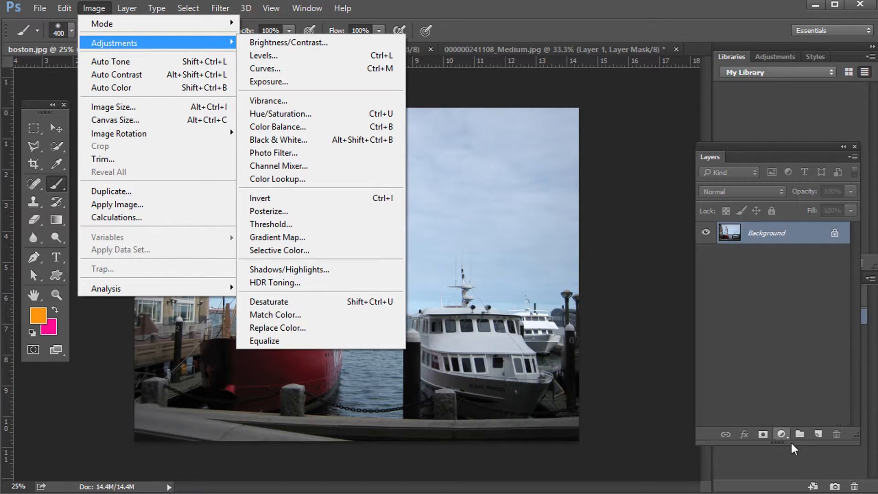
pyautogui.click(352, 115)
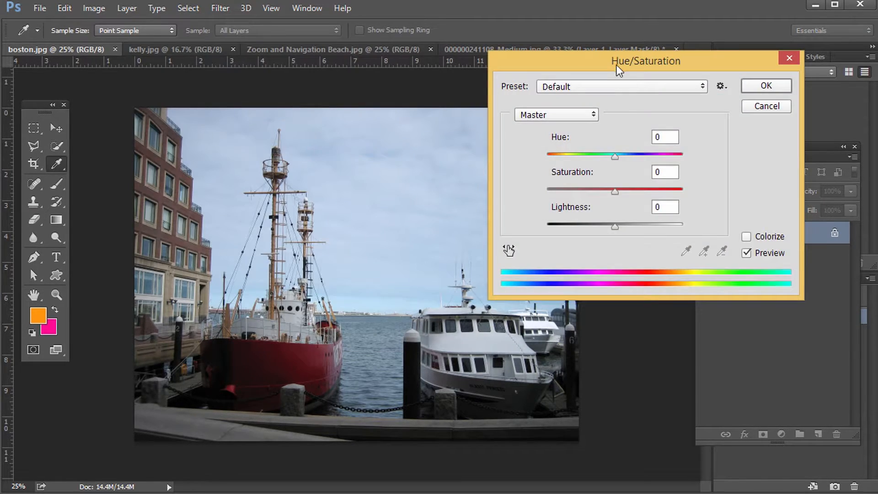
pyautogui.moveTo(618, 70); pyautogui.dragTo(358, 195)
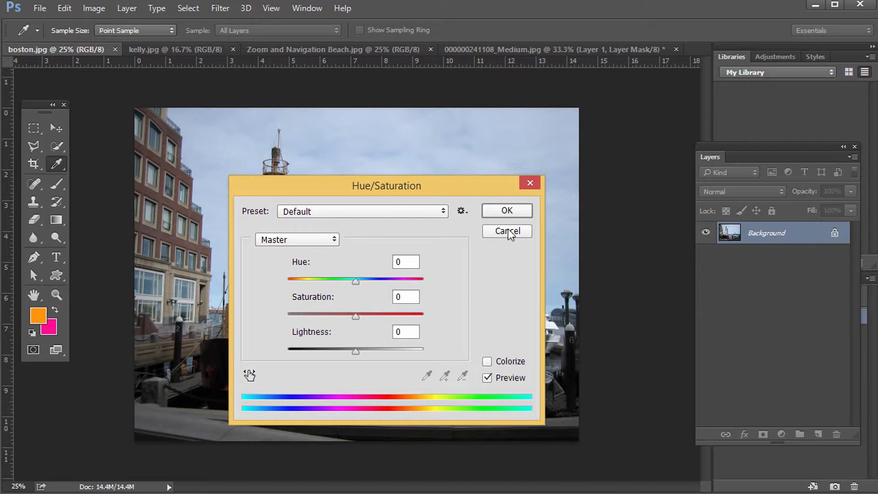
pyautogui.moveTo(487, 186); pyautogui.dragTo(738, 102)
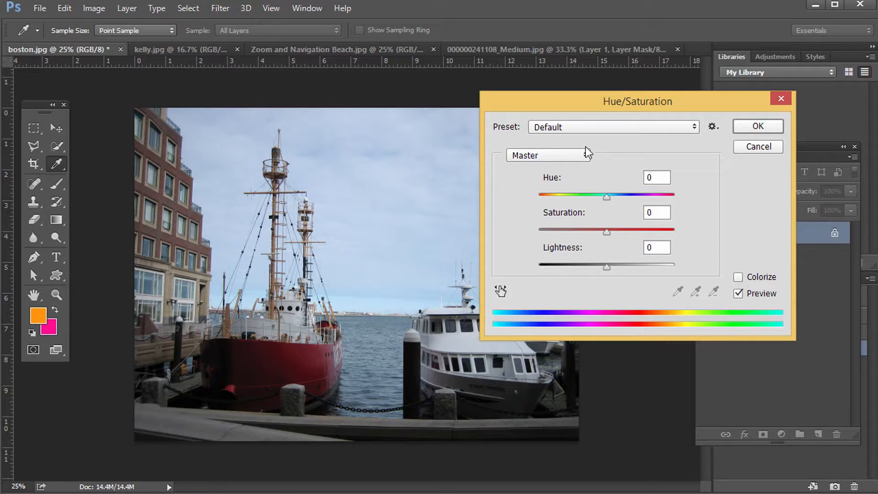
pyautogui.click(540, 155)
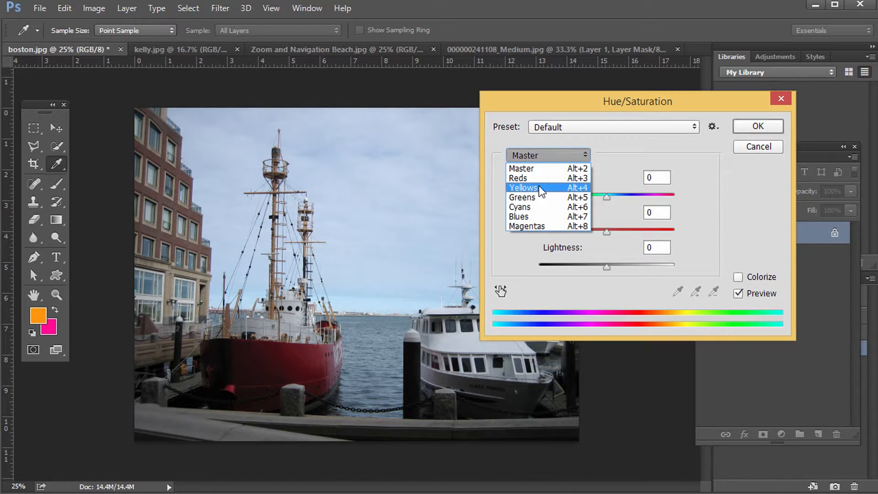
pyautogui.click(545, 154)
pyautogui.moveTo(610, 103); pyautogui.dragTo(684, 93)
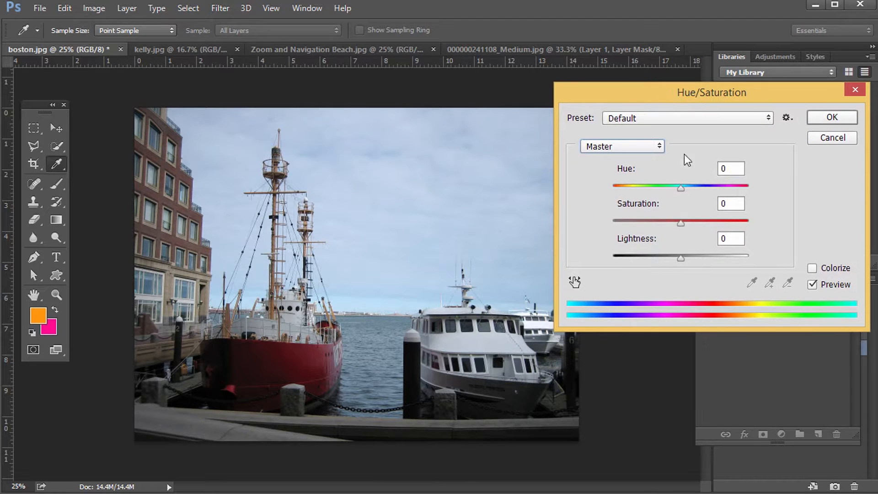
# - Try a Hue shift of +1, reset Hue to 0, and raise the master Saturation to +37
pyautogui.moveTo(680, 188)
pyautogui.mouseDown()
pyautogui.moveTo(628, 193)
pyautogui.moveTo(725, 185)
pyautogui.moveTo(666, 187)
pyautogui.moveTo(682, 187)
pyautogui.mouseUp()
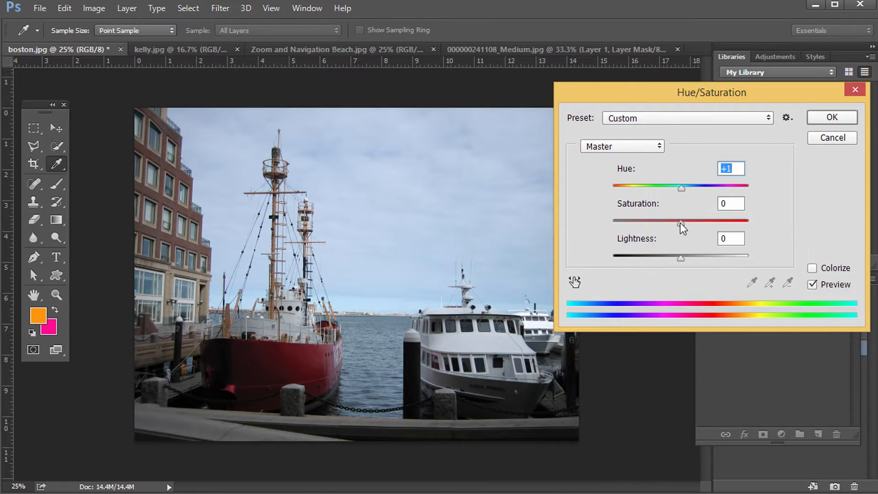
pyautogui.write('0')
pyautogui.moveTo(679, 223); pyautogui.dragTo(699, 221)
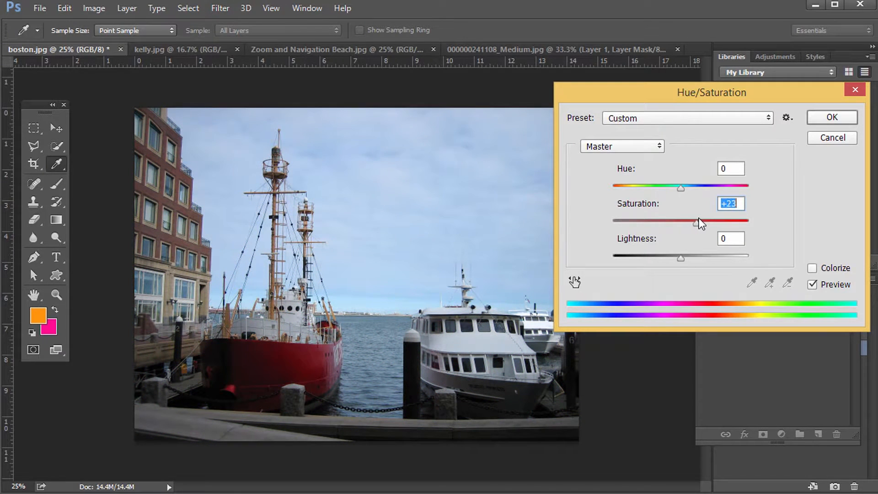
# - Compare the harbour photo with the preview off and on, and set Saturation to +31 and Lightness to -1
pyautogui.click(813, 284)
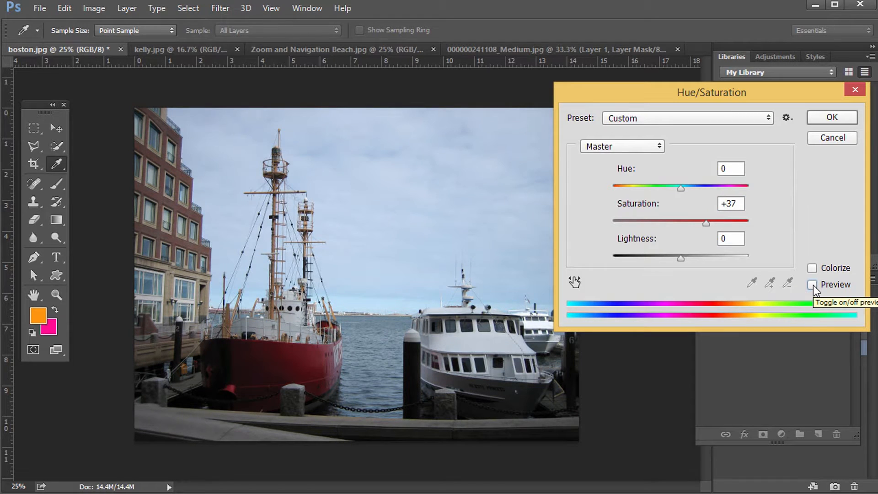
pyautogui.click(813, 284)
pyautogui.click(813, 284)
pyautogui.click(813, 284)
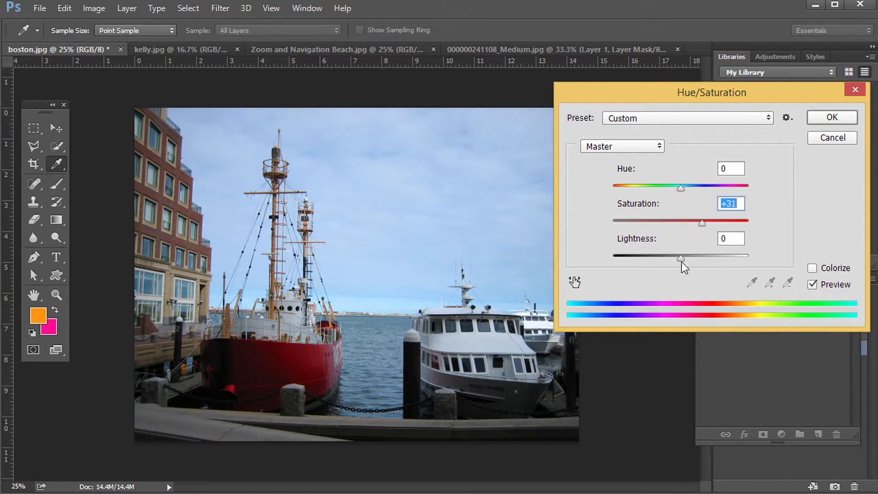
pyautogui.moveTo(681, 260)
pyautogui.mouseDown()
pyautogui.moveTo(797, 268)
pyautogui.moveTo(594, 266)
pyautogui.moveTo(699, 265)
pyautogui.moveTo(682, 267)
pyautogui.mouseUp()
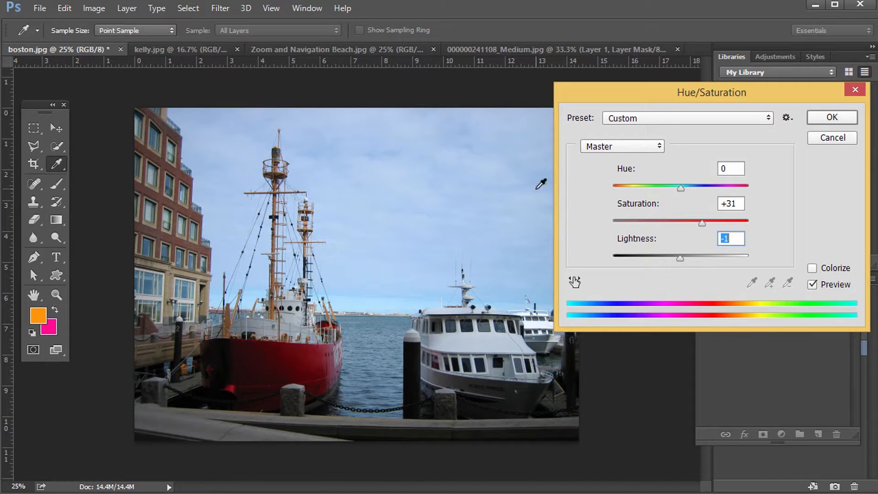
# - Colorize the harbour photo and sweep the Hue from the sepia tint across the colour range
pyautogui.click(812, 272)
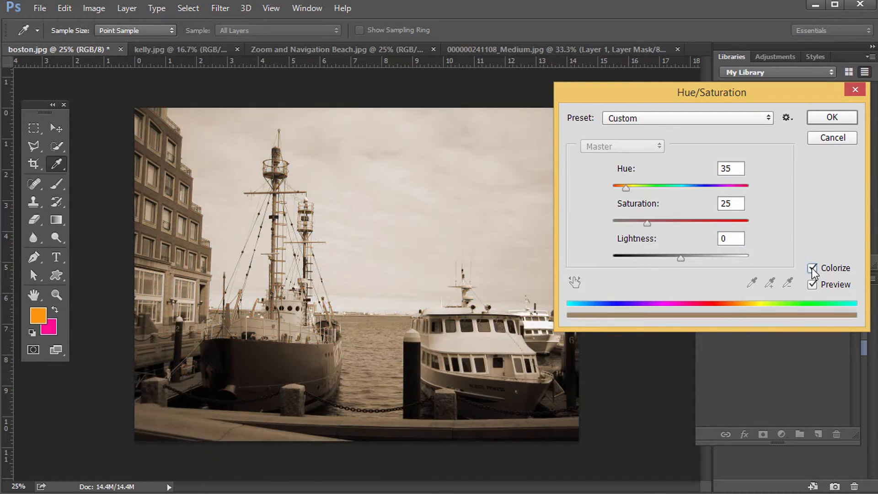
pyautogui.moveTo(629, 190)
pyautogui.mouseDown()
pyautogui.moveTo(726, 186)
pyautogui.moveTo(617, 188)
pyautogui.moveTo(723, 185)
pyautogui.mouseUp()
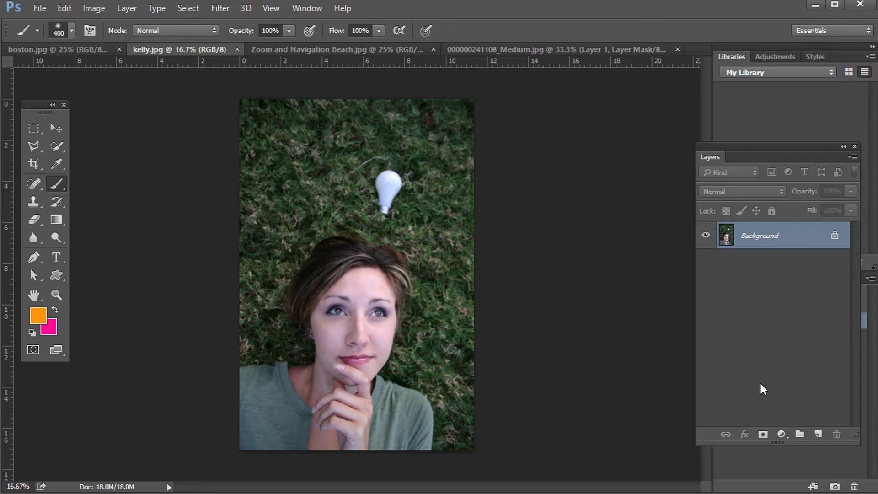
pyautogui.click(91, 7)
pyautogui.moveTo(117, 42)
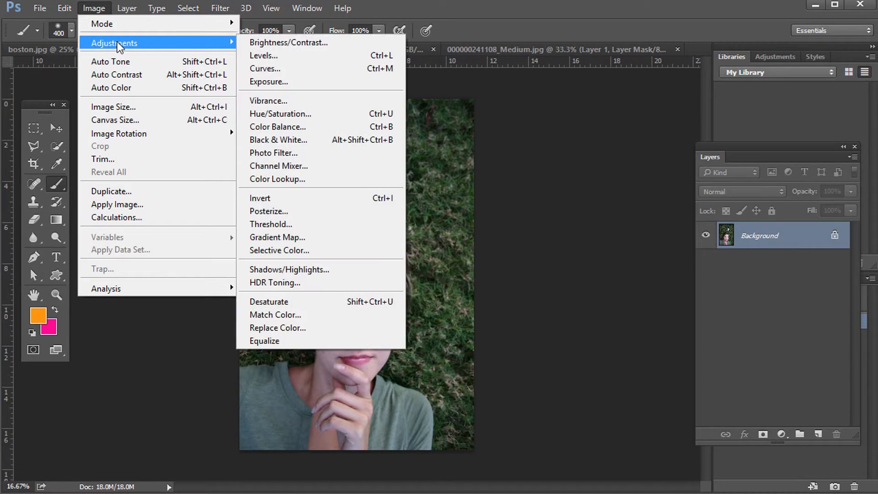
pyautogui.click(777, 302)
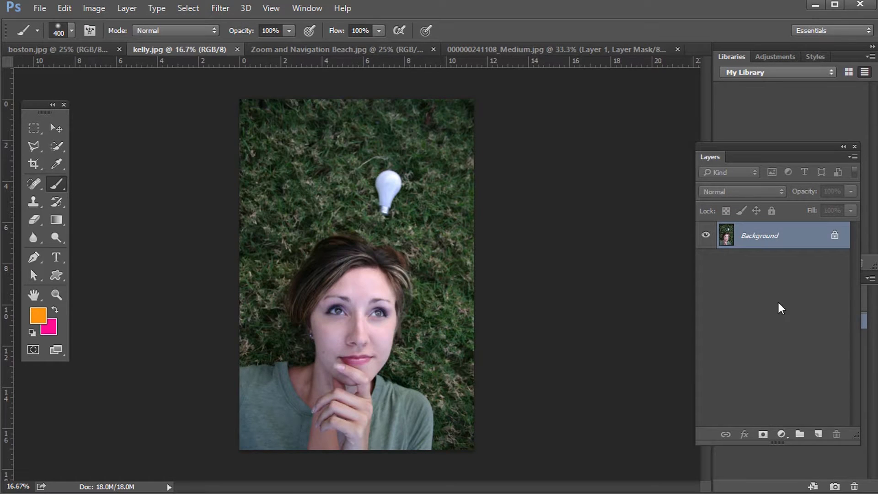
# - Add a Hue/Saturation adjustment layer to kelly.jpg with Hue +19, Saturation +2 and Lightness -3
pyautogui.click(782, 434)
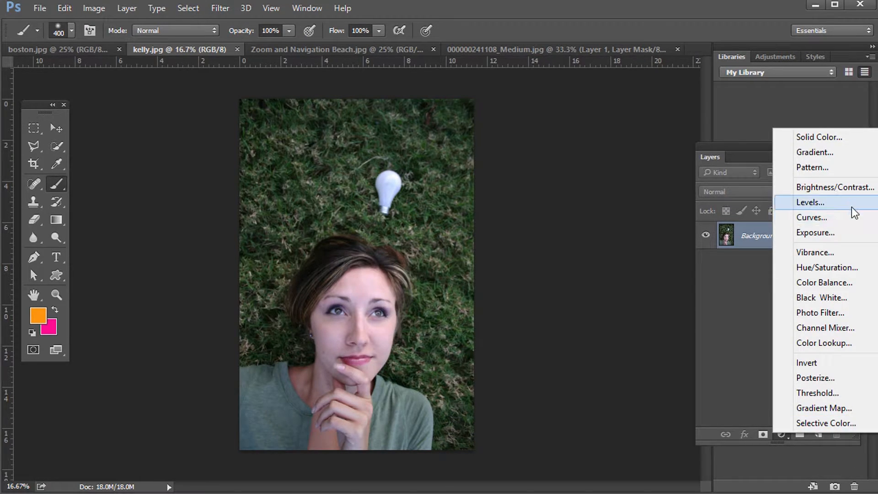
pyautogui.click(846, 267)
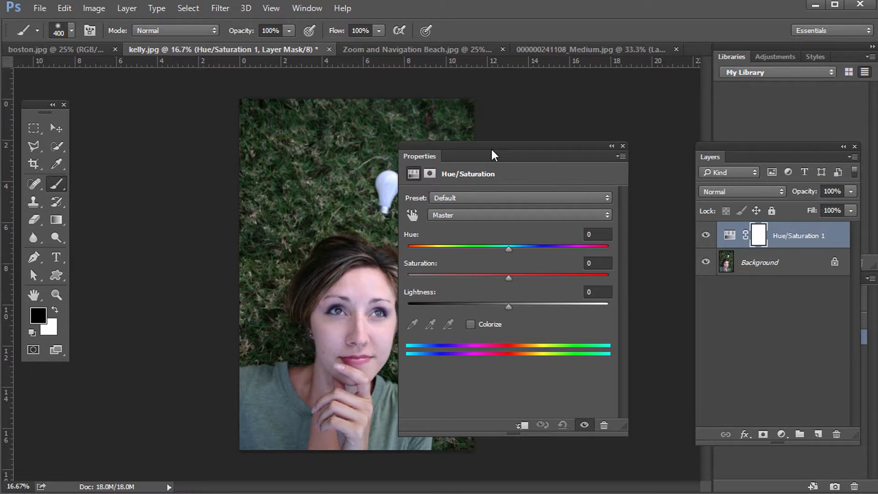
pyautogui.moveTo(490, 147); pyautogui.dragTo(557, 97)
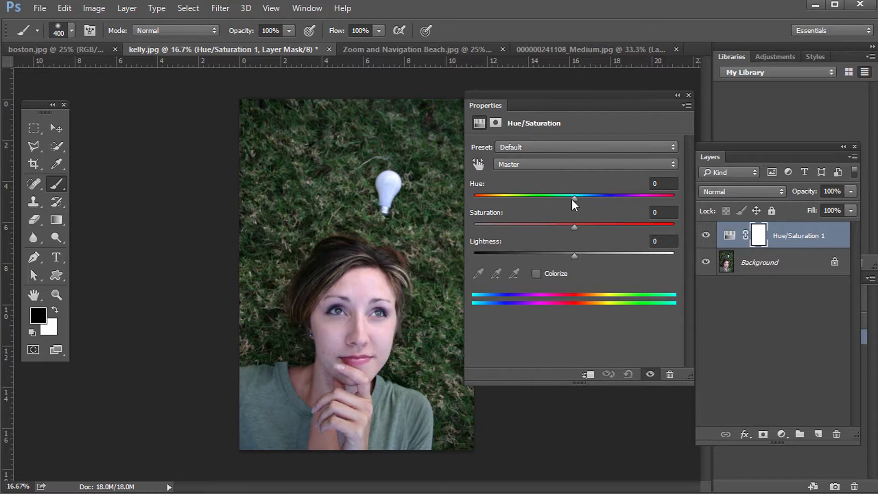
pyautogui.moveTo(574, 198); pyautogui.dragTo(575, 228)
pyautogui.moveTo(575, 259); pyautogui.dragTo(571, 257)
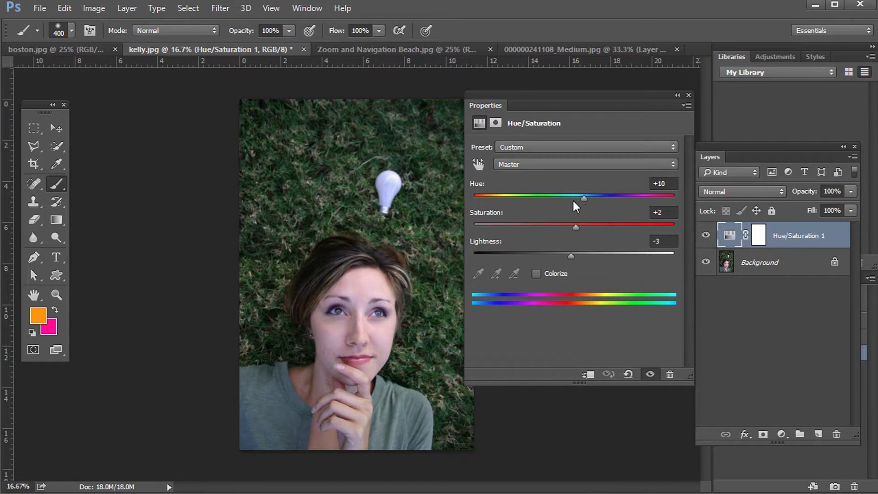
pyautogui.moveTo(573, 202); pyautogui.dragTo(593, 192)
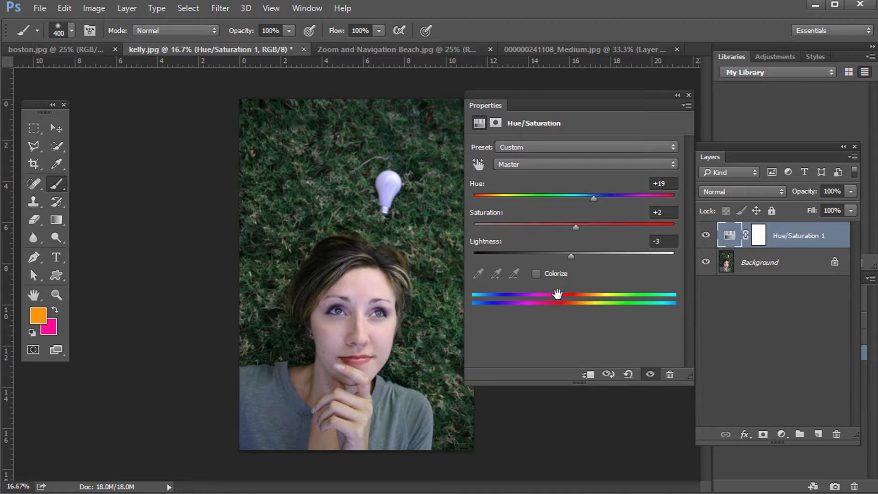
# - Try shifting the colour spectrum bars and setting Hue to +51, and delete the Hue/Saturation adjustment layer
pyautogui.moveTo(561, 295); pyautogui.dragTo(619, 295)
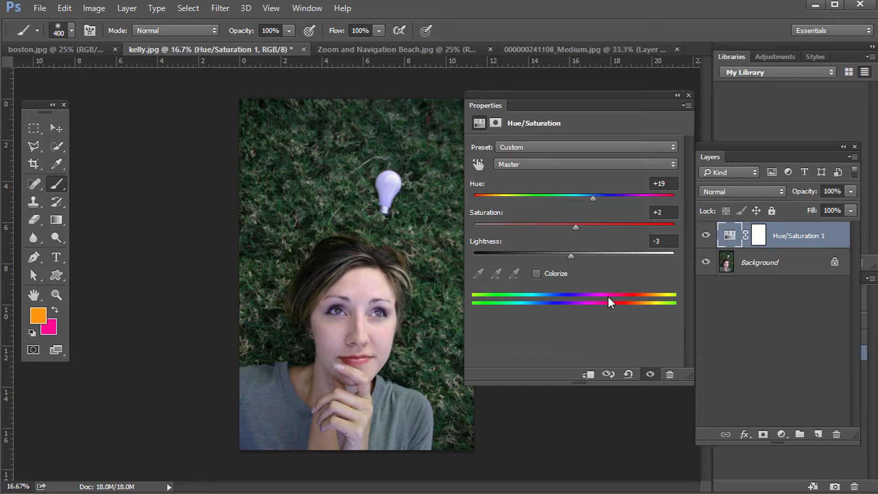
pyautogui.moveTo(593, 199); pyautogui.dragTo(621, 199)
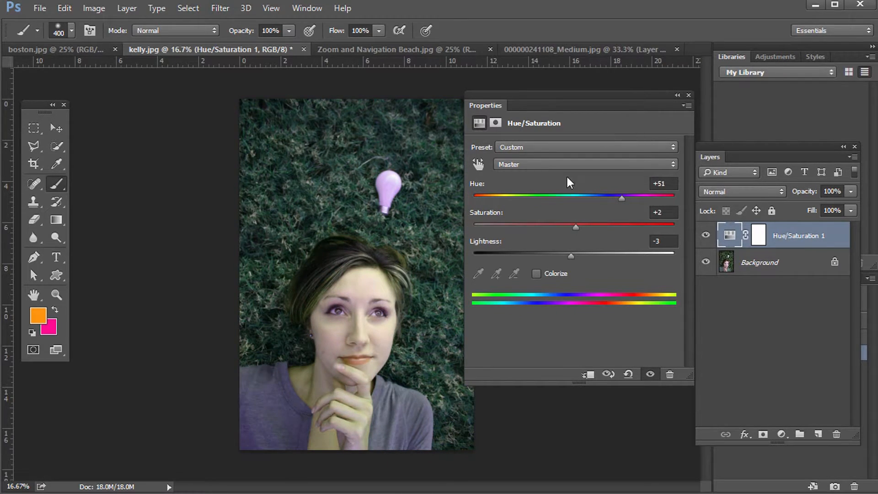
pyautogui.click(689, 95)
pyautogui.moveTo(731, 242); pyautogui.dragTo(836, 434)
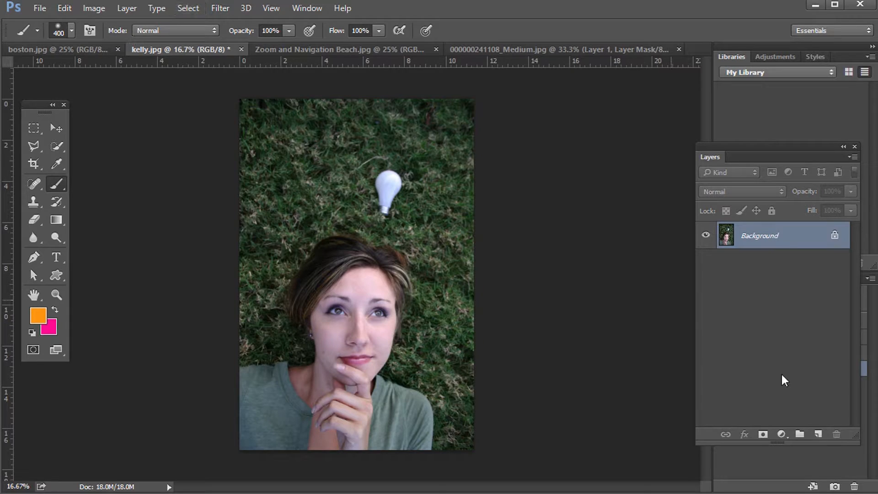
# - Add a Hue/Saturation adjustment layer and use on-image adjustment on grass and hair: Greens Hue -15, Saturation +30; Reds Hue +38, Saturation +9
pyautogui.click(782, 433)
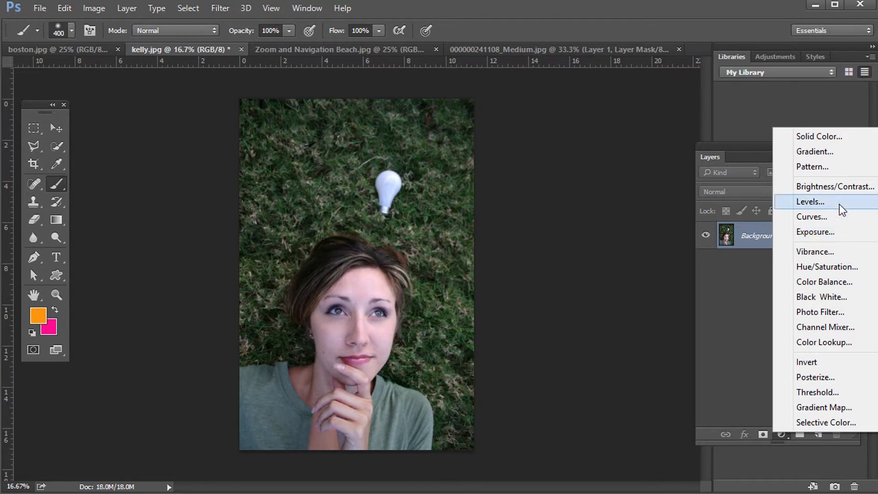
pyautogui.click(839, 268)
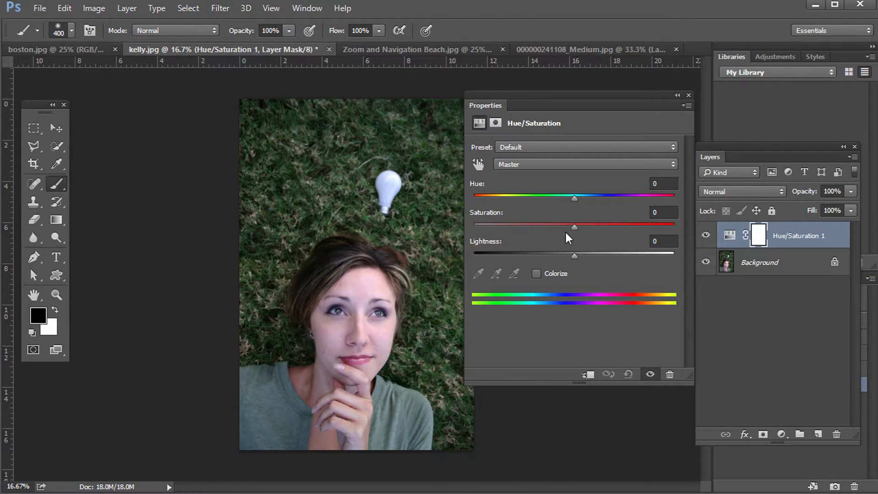
pyautogui.click(478, 164)
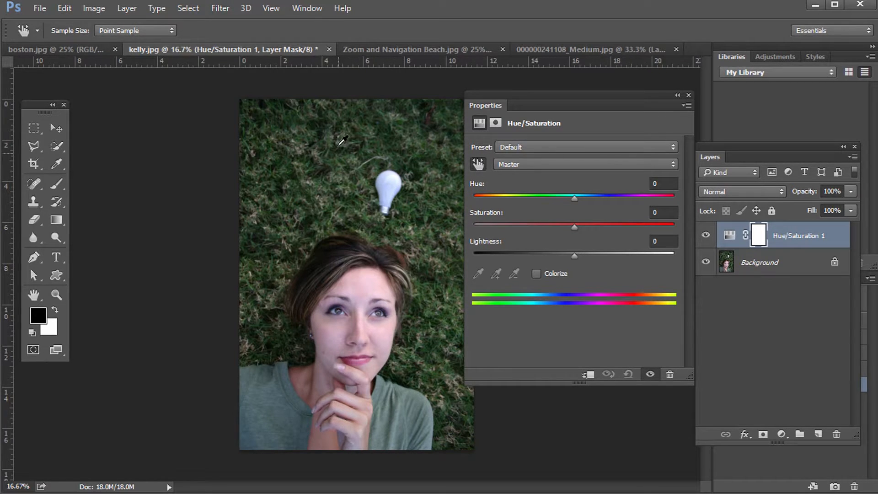
pyautogui.click(332, 123)
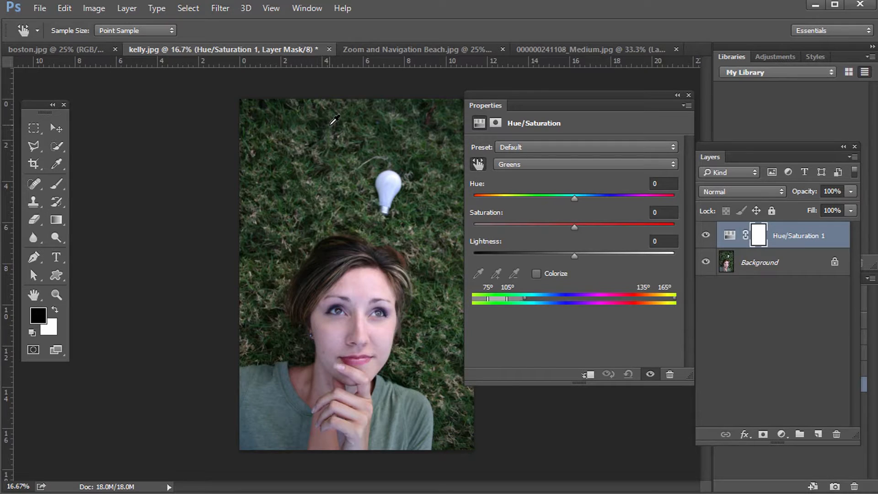
pyautogui.moveTo(334, 130); pyautogui.dragTo(318, 147)
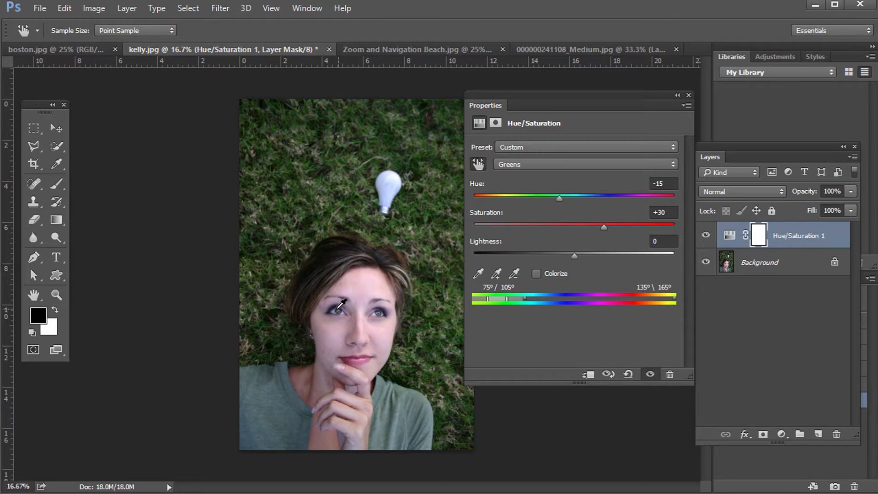
pyautogui.click(349, 251)
pyautogui.moveTo(350, 250); pyautogui.dragTo(382, 258)
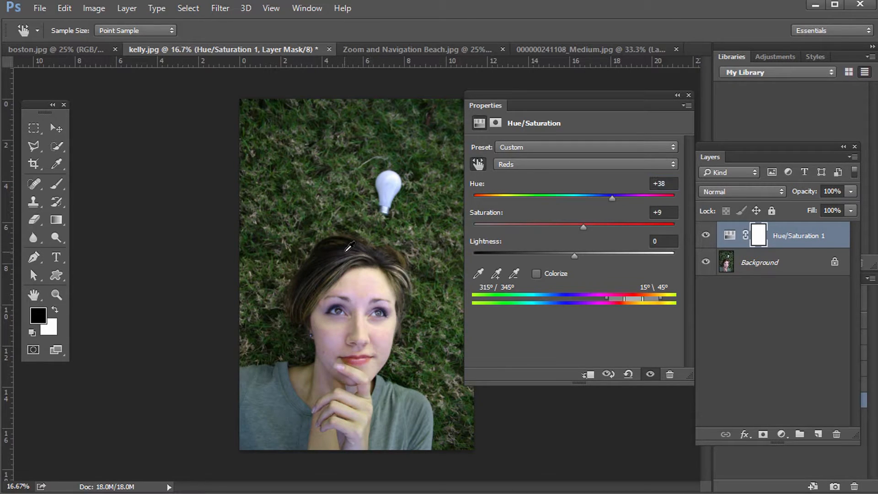
# - Add a Hue/Saturation adjustment layer to Zoom and Navigation Beach.jpg, try Hue -6, and reset the adjustment to its defaults
pyautogui.click(421, 50)
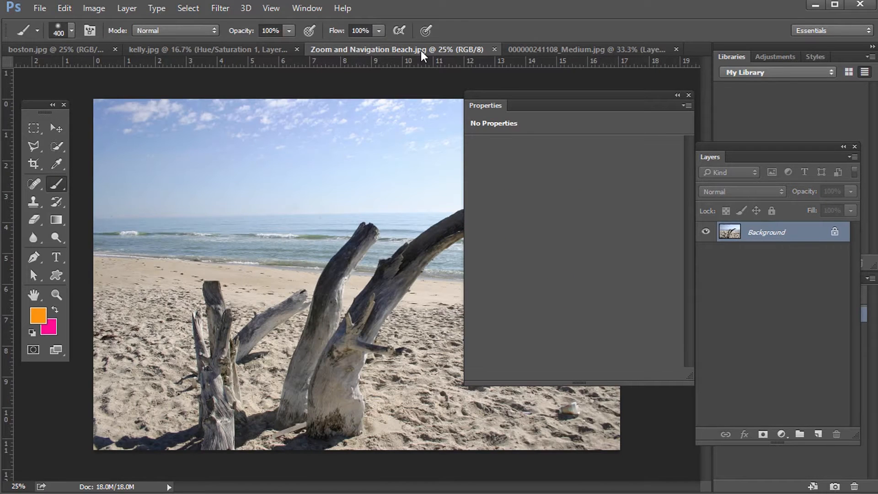
pyautogui.click(689, 95)
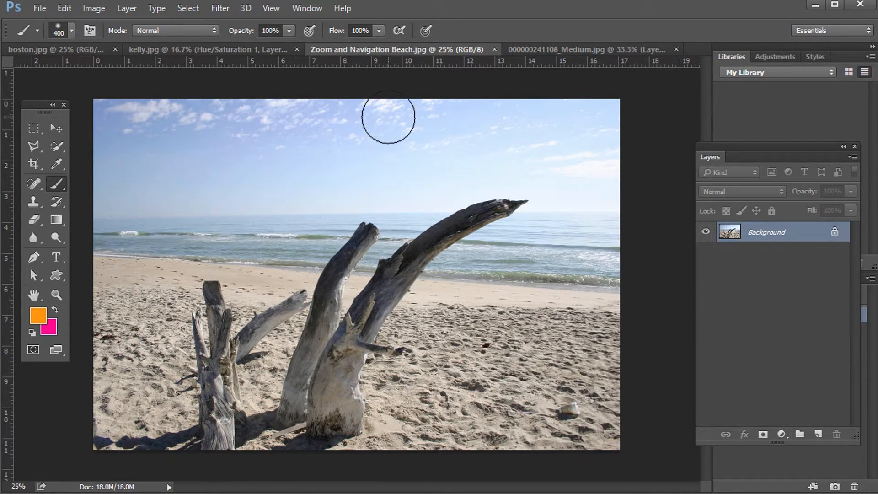
pyautogui.click(781, 434)
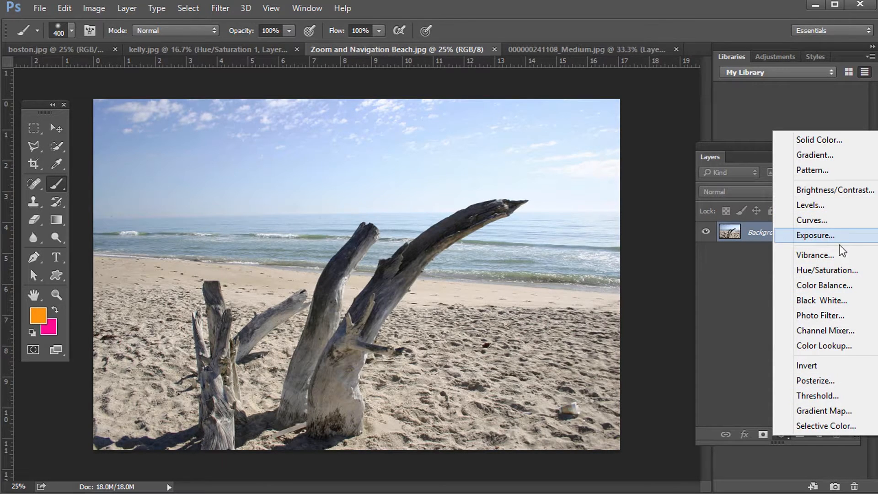
pyautogui.click(832, 270)
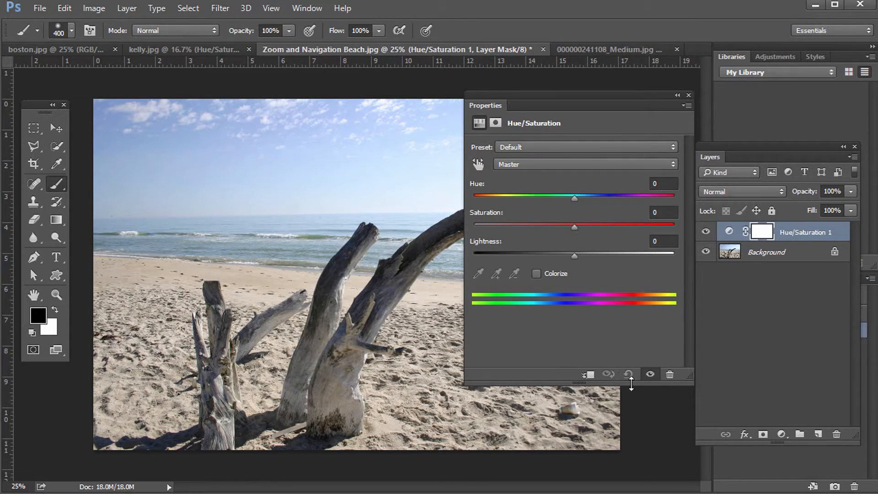
pyautogui.moveTo(574, 198)
pyautogui.mouseDown()
pyautogui.moveTo(559, 200)
pyautogui.moveTo(568, 197)
pyautogui.mouseUp()
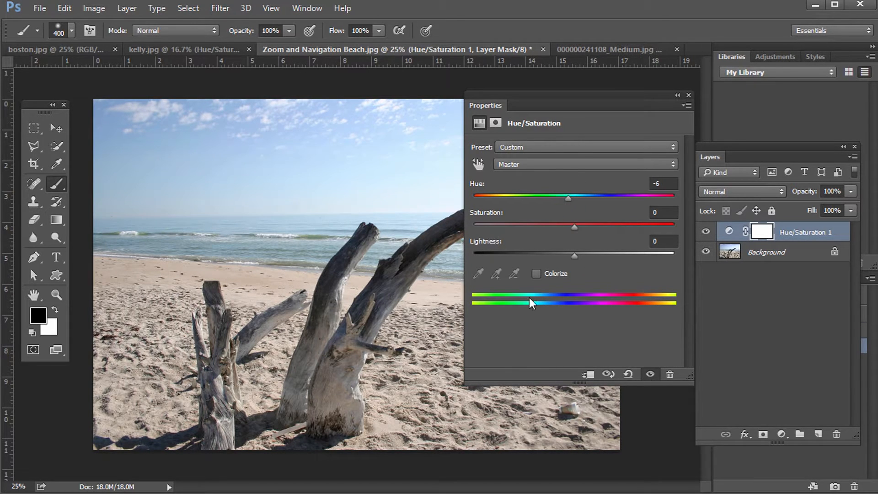
pyautogui.click(629, 374)
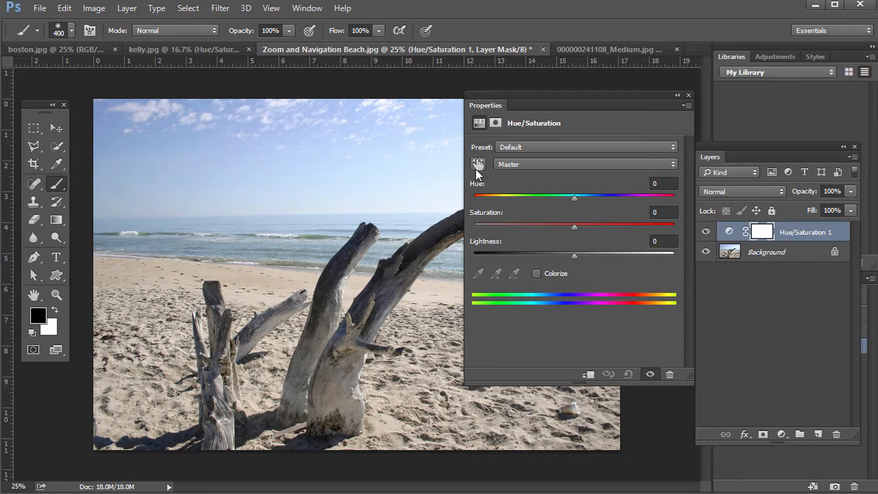
# - Raise the Saturation of the Blues to +81 by sampling the sky with the on-image adjustment tool
pyautogui.moveTo(507, 92); pyautogui.dragTo(621, 88)
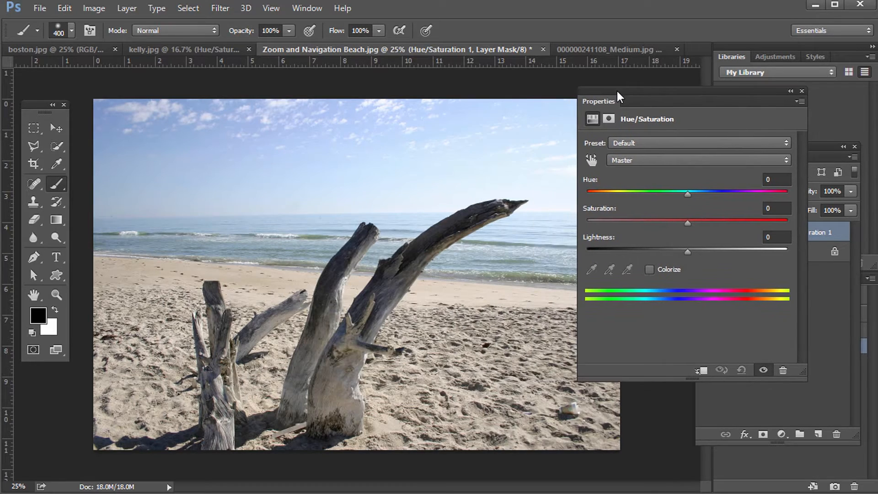
pyautogui.click(591, 160)
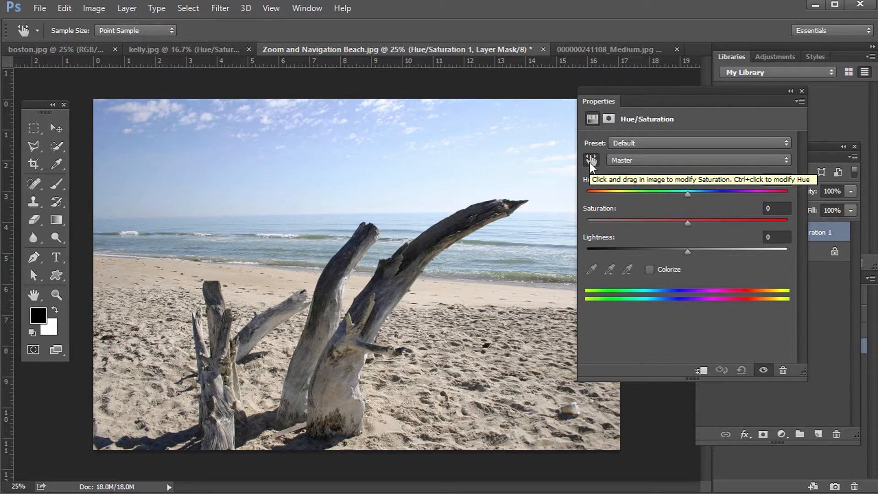
pyautogui.click(589, 162)
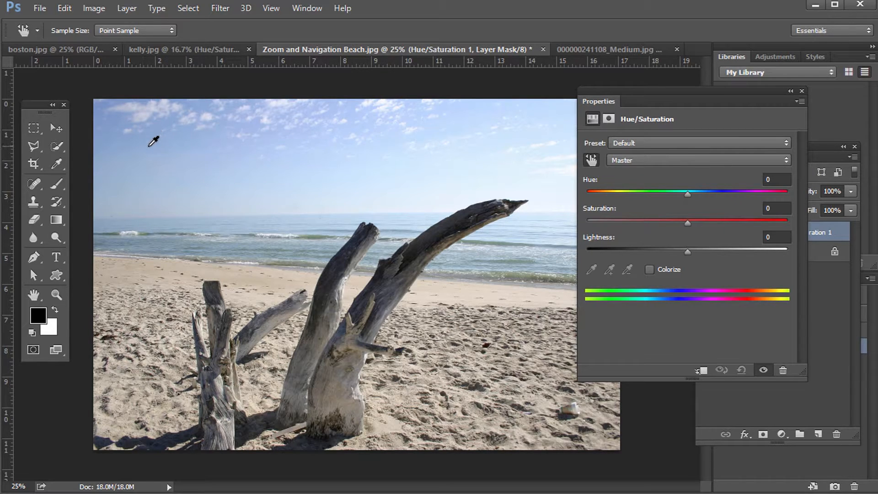
pyautogui.moveTo(144, 147); pyautogui.dragTo(194, 139)
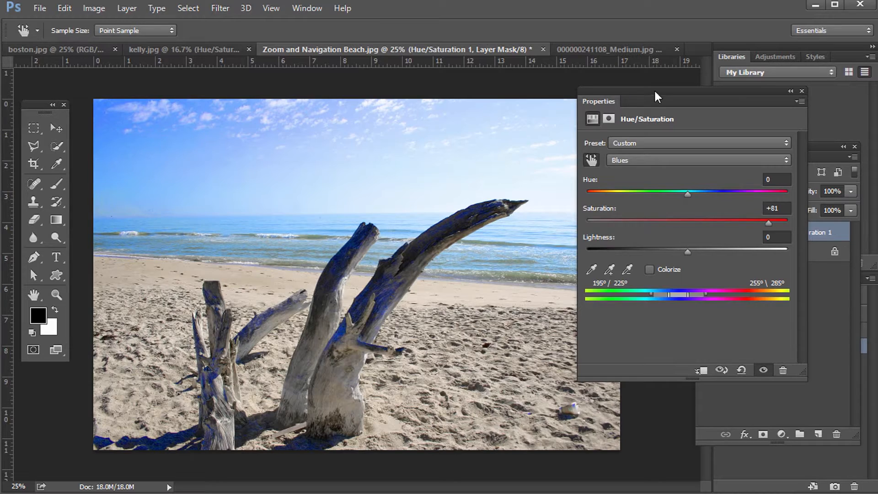
# - Paint black with the Brush on the Hue/Saturation layer mask across the sea and the upper driftwood
pyautogui.moveTo(656, 96); pyautogui.dragTo(567, 269)
pyautogui.press('b')
pyautogui.click(755, 234)
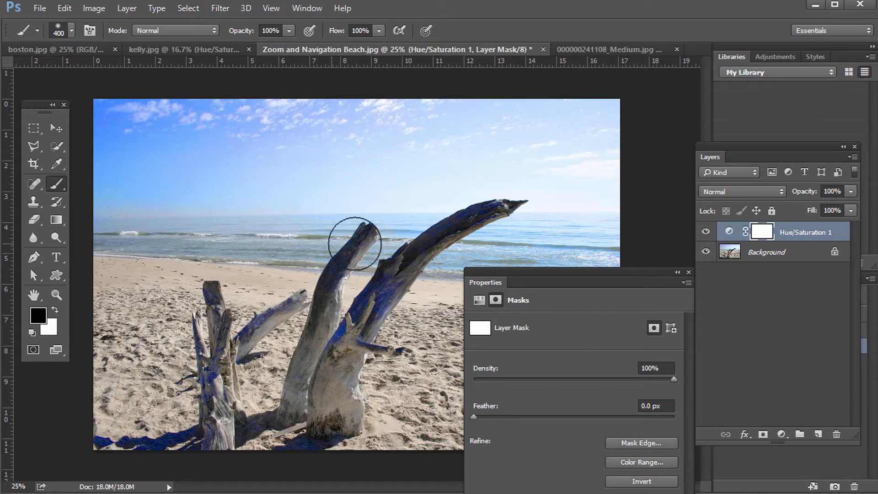
pyautogui.moveTo(384, 241)
pyautogui.mouseDown()
pyautogui.moveTo(652, 234)
pyautogui.moveTo(648, 249)
pyautogui.moveTo(387, 276)
pyautogui.moveTo(336, 271)
pyautogui.moveTo(528, 276)
pyautogui.mouseUp()
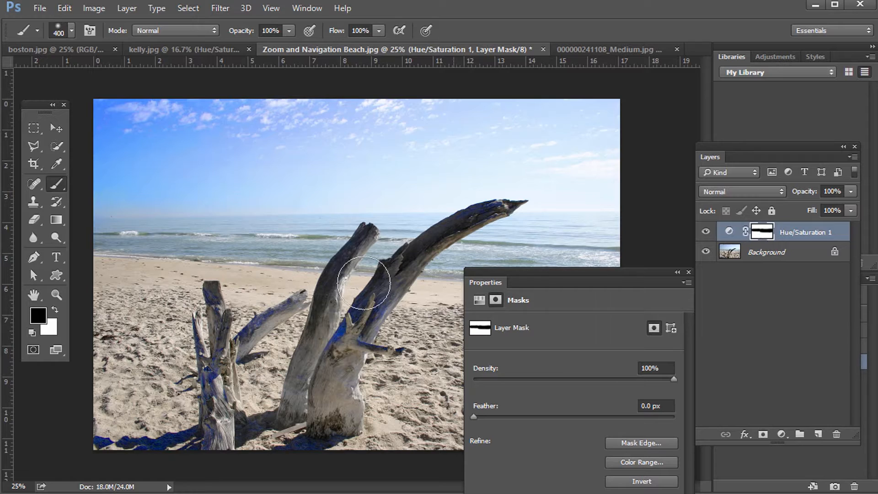
# - Reopen the Hue/Saturation settings and set the Yellows' Hue to -3 by sampling the sand with the on-image adjustment tool
pyautogui.click(755, 256)
pyautogui.click(730, 232)
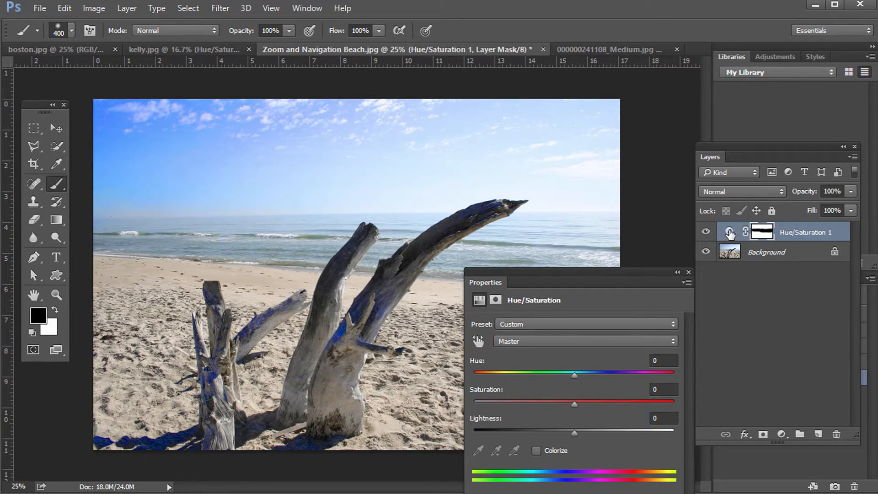
pyautogui.click(730, 234)
pyautogui.moveTo(600, 273); pyautogui.dragTo(636, 131)
pyautogui.click(463, 199)
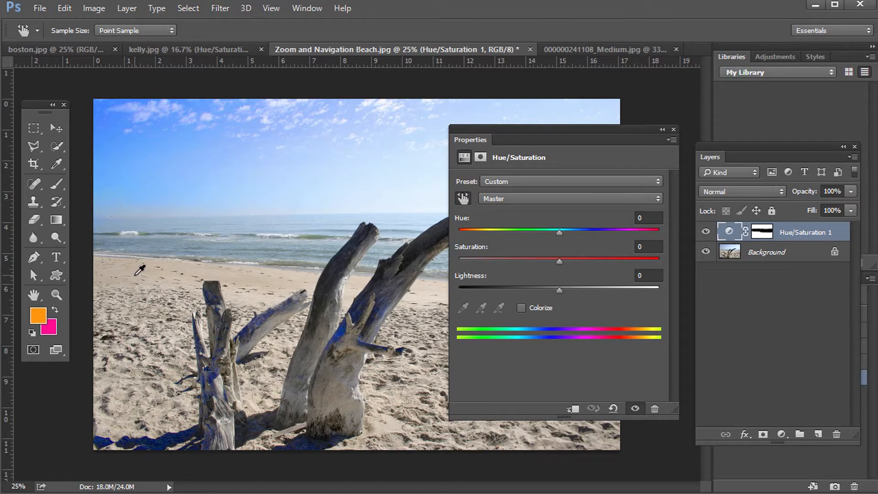
pyautogui.moveTo(139, 270); pyautogui.dragTo(123, 295)
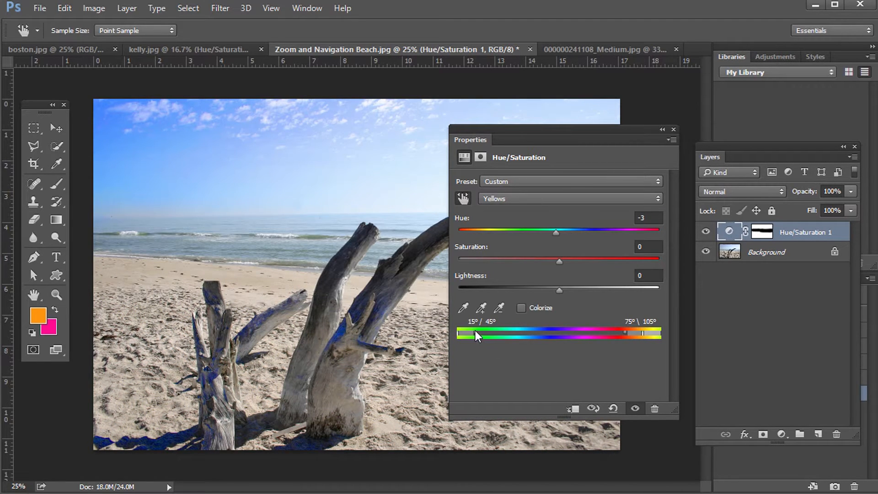
# - Try an altered Yellows color range with Saturation +98 and Hue -162, and delete the Hue/Saturation adjustment layer
pyautogui.moveTo(478, 331); pyautogui.dragTo(626, 333)
pyautogui.moveTo(559, 261); pyautogui.dragTo(658, 261)
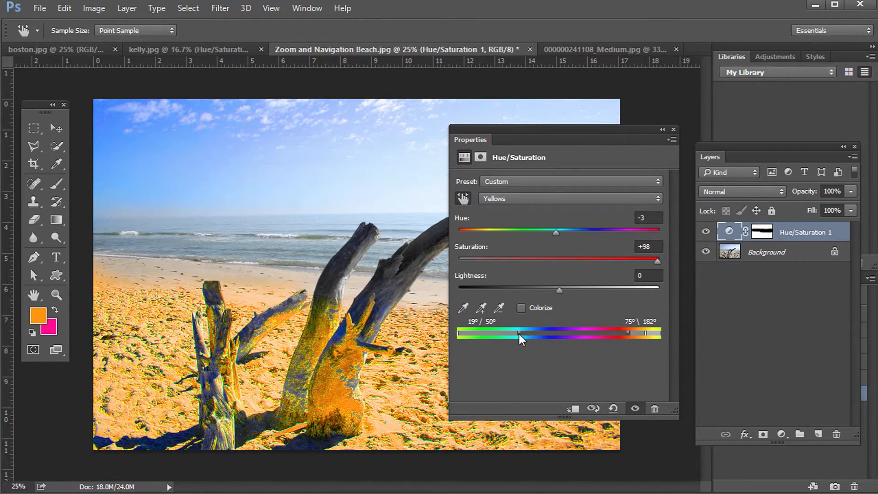
pyautogui.moveTo(520, 333); pyautogui.dragTo(557, 332)
pyautogui.moveTo(640, 334); pyautogui.dragTo(608, 331)
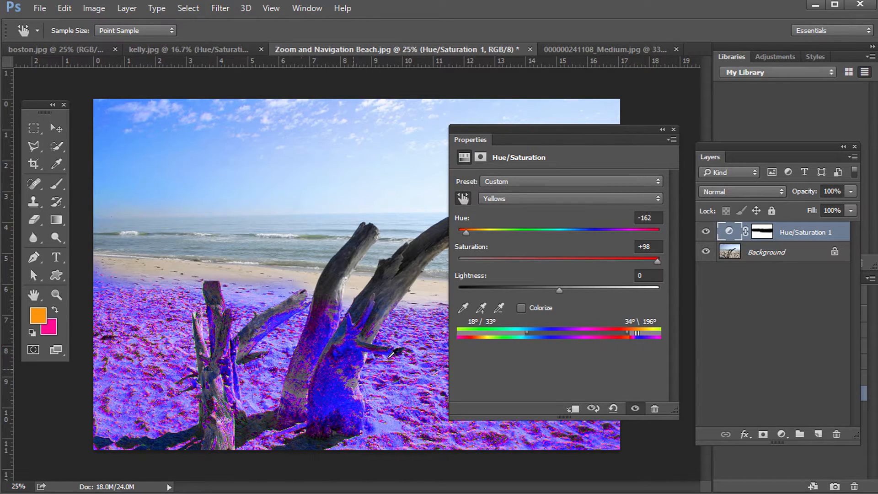
pyautogui.moveTo(536, 231); pyautogui.dragTo(470, 232)
pyautogui.moveTo(730, 235); pyautogui.dragTo(837, 435)
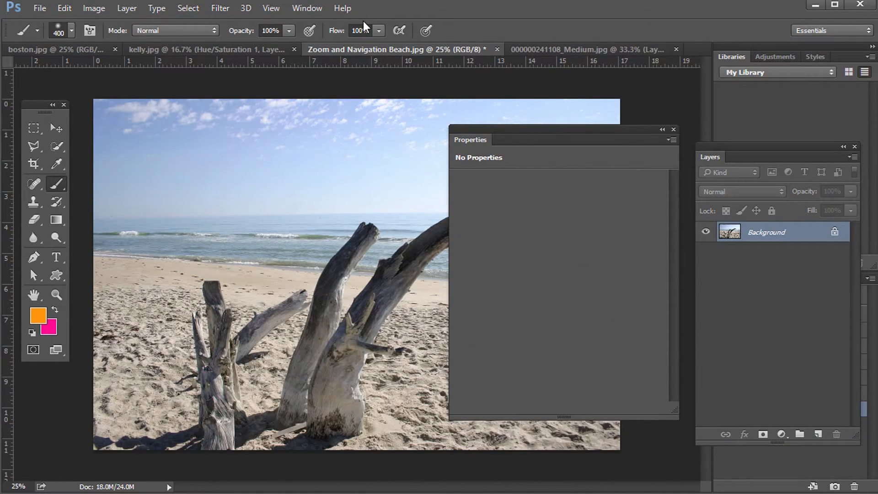
pyautogui.click(564, 49)
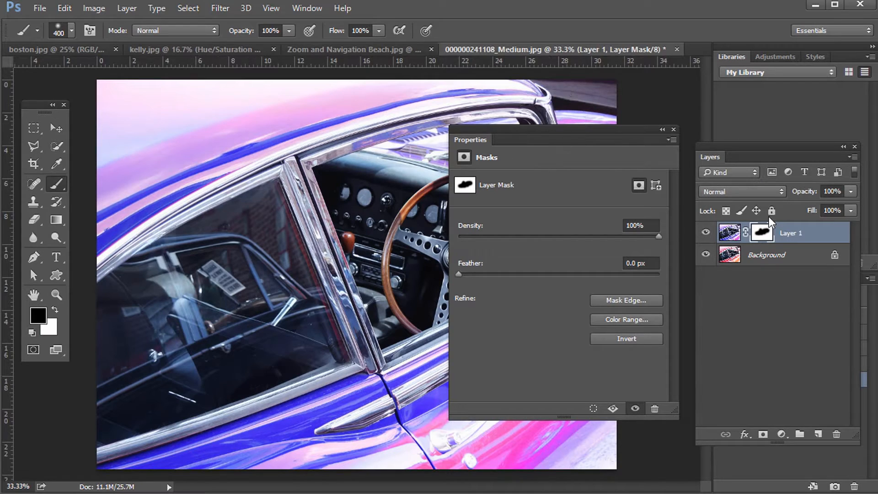
pyautogui.moveTo(732, 235); pyautogui.dragTo(837, 434)
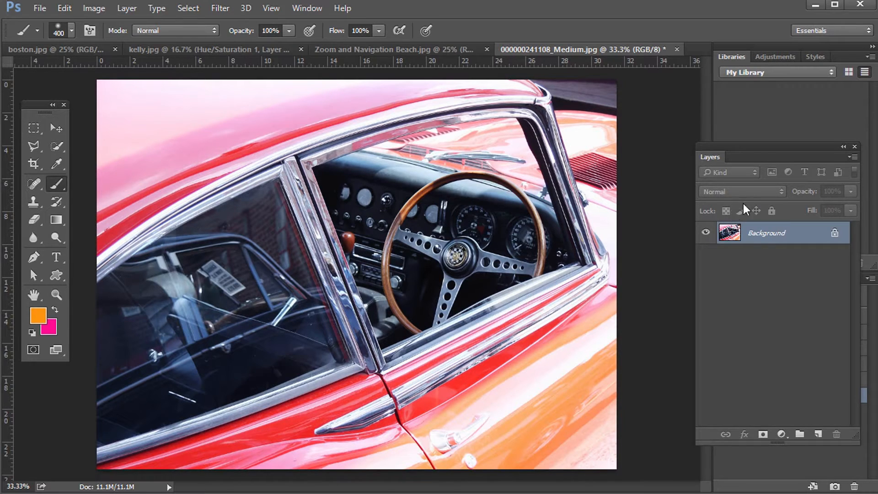
pyautogui.click(818, 434)
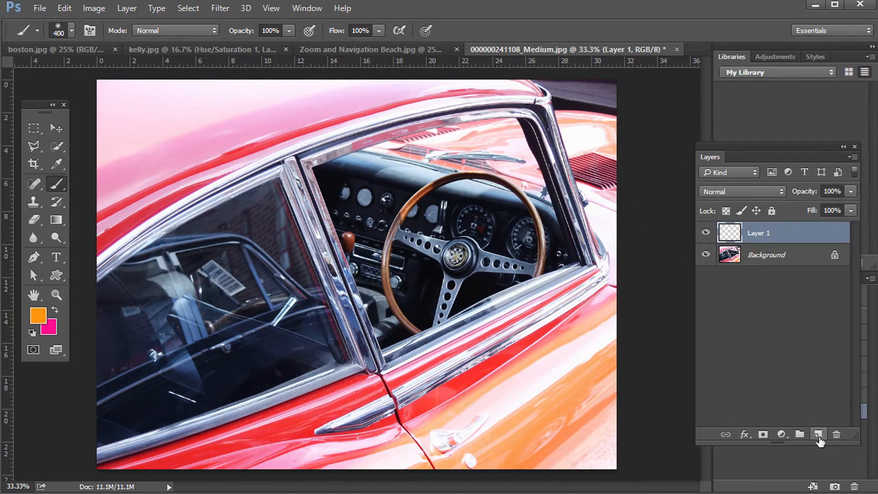
# - Set the foreground color to blue #0949ff and the background color to lighter blue #5969ff
pyautogui.click(39, 315)
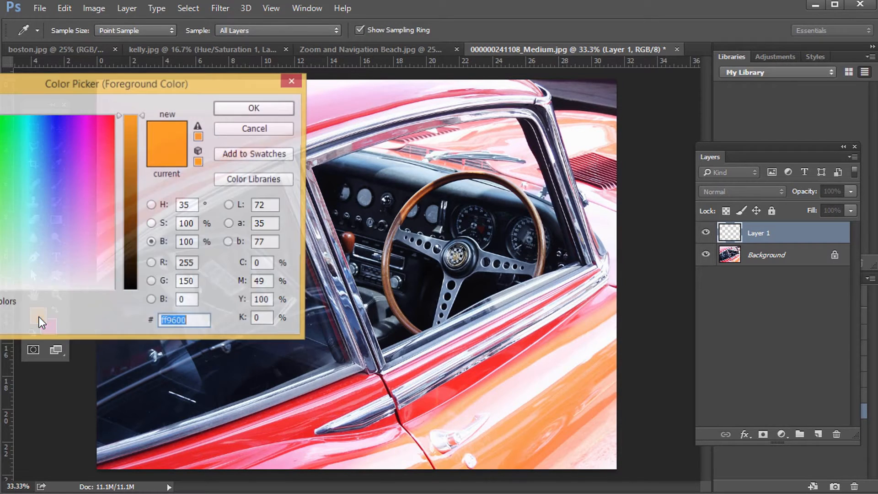
pyautogui.moveTo(41, 131); pyautogui.dragTo(49, 121)
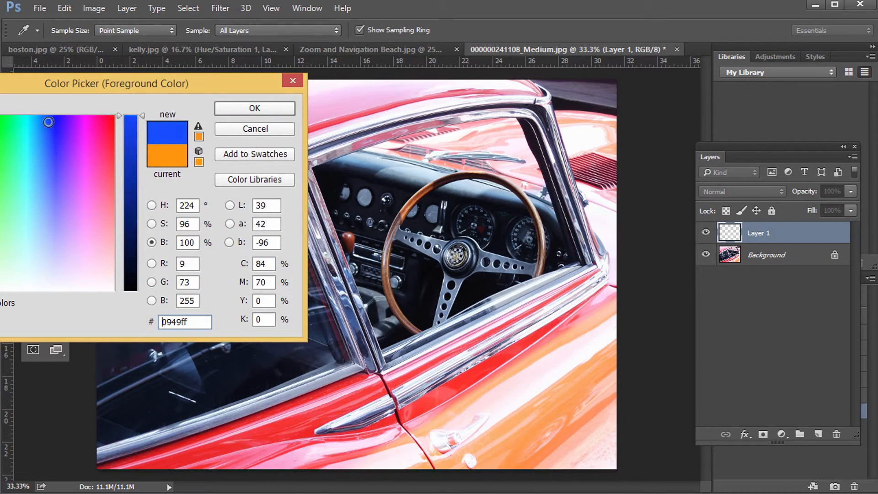
pyautogui.click(236, 119)
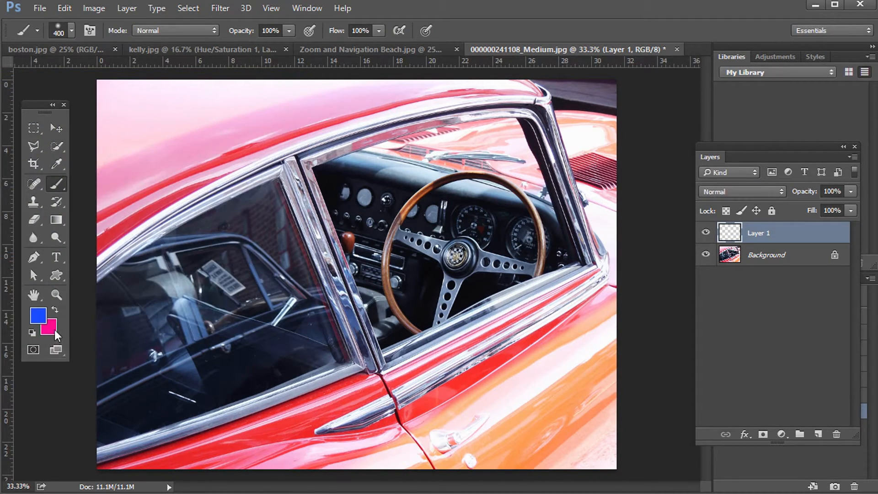
pyautogui.click(54, 330)
pyautogui.click(53, 177)
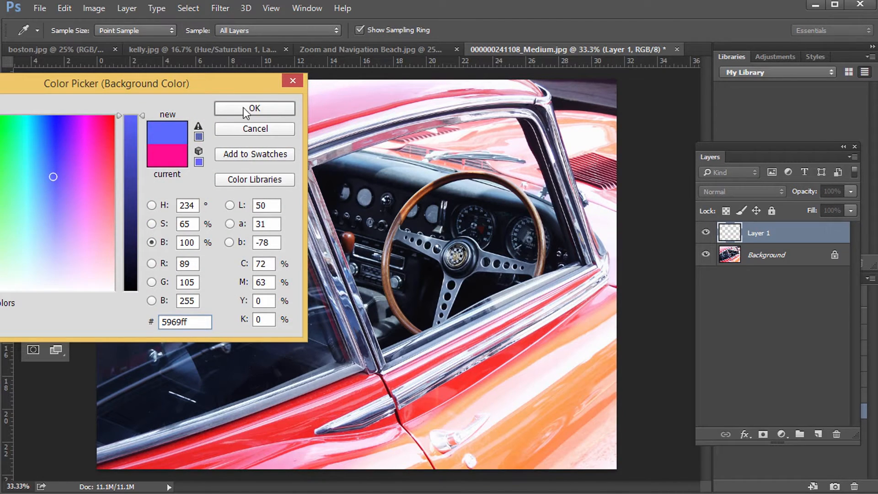
pyautogui.click(243, 109)
# - Change the foreground color to #082bff and brush it over the car's roof on the new layer
pyautogui.click(43, 316)
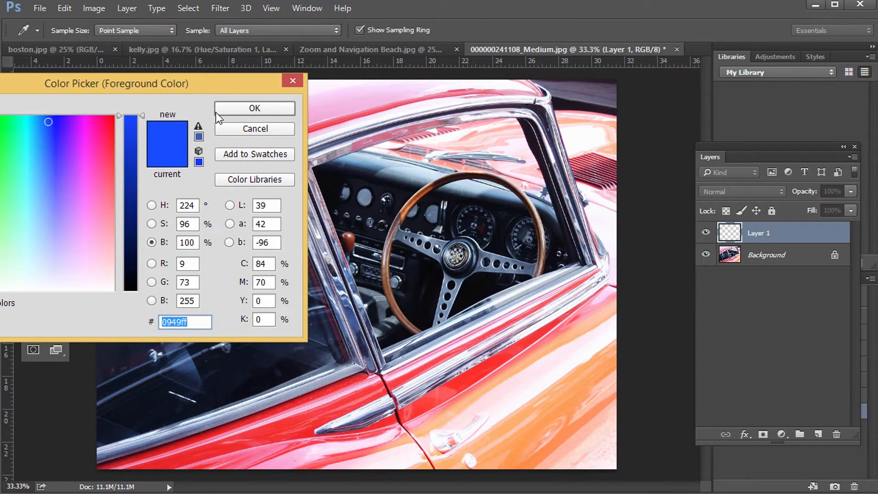
pyautogui.moveTo(74, 131)
pyautogui.mouseDown()
pyautogui.moveTo(63, 119)
pyautogui.moveTo(45, 119)
pyautogui.moveTo(52, 120)
pyautogui.mouseUp()
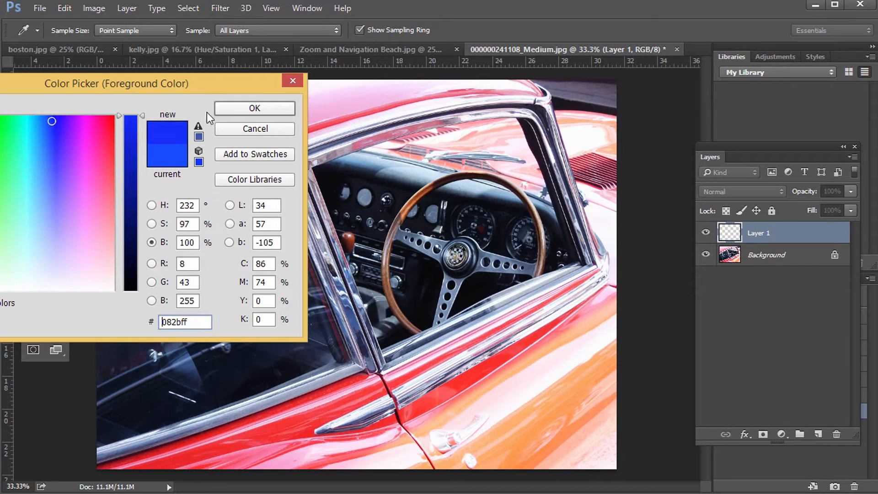
pyautogui.click(243, 109)
pyautogui.moveTo(366, 96)
pyautogui.mouseDown()
pyautogui.moveTo(215, 117)
pyautogui.moveTo(108, 123)
pyautogui.moveTo(86, 111)
pyautogui.moveTo(82, 135)
pyautogui.moveTo(140, 123)
pyautogui.moveTo(61, 211)
pyautogui.moveTo(133, 178)
pyautogui.moveTo(88, 217)
pyautogui.moveTo(309, 92)
pyautogui.moveTo(469, 59)
pyautogui.moveTo(527, 63)
pyautogui.moveTo(287, 97)
pyautogui.moveTo(195, 144)
pyautogui.mouseUp()
# - Try the Multiply, Screen and Overlay blending modes on the blue painted layer
pyautogui.click(742, 192)
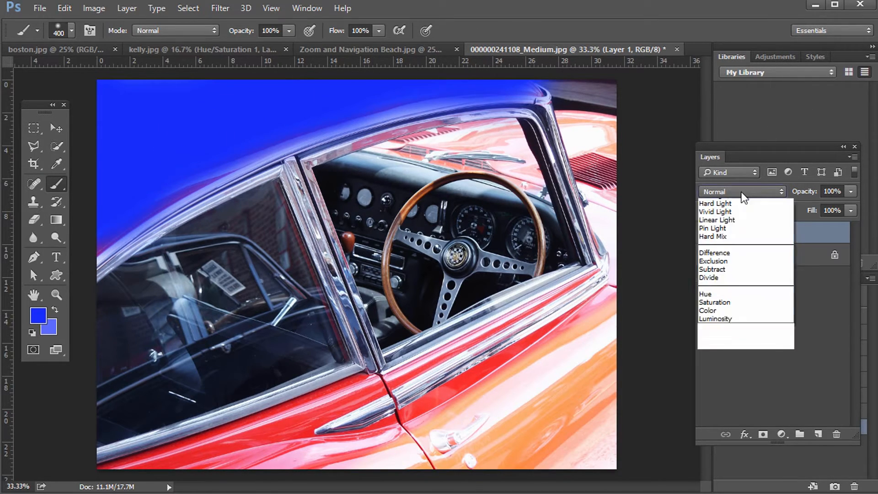
pyautogui.click(788, 260)
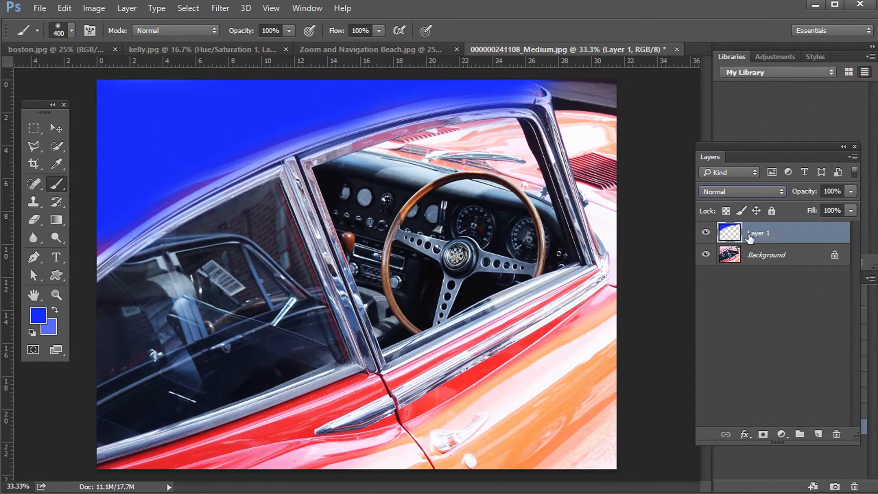
pyautogui.click(749, 192)
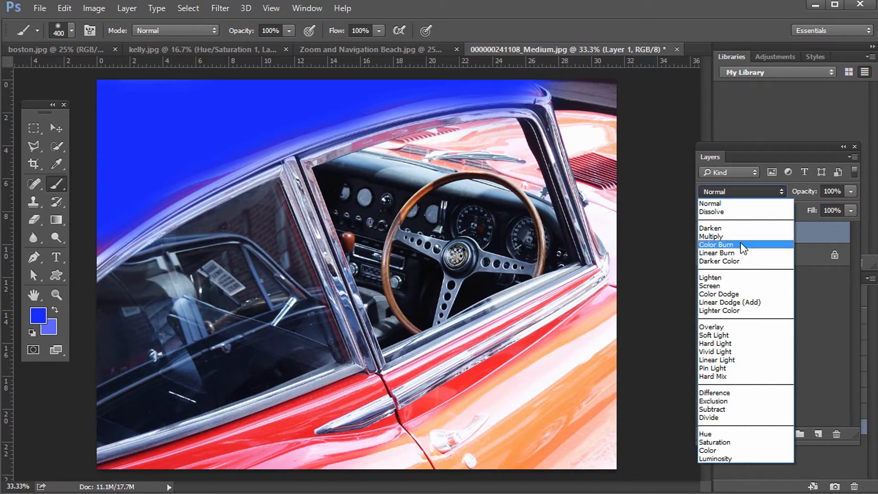
pyautogui.click(740, 243)
pyautogui.click(740, 191)
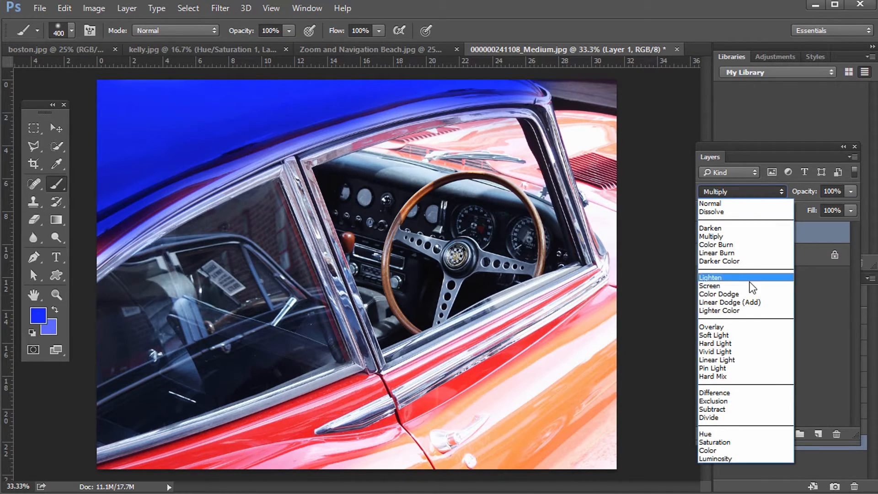
pyautogui.click(750, 278)
pyautogui.click(730, 191)
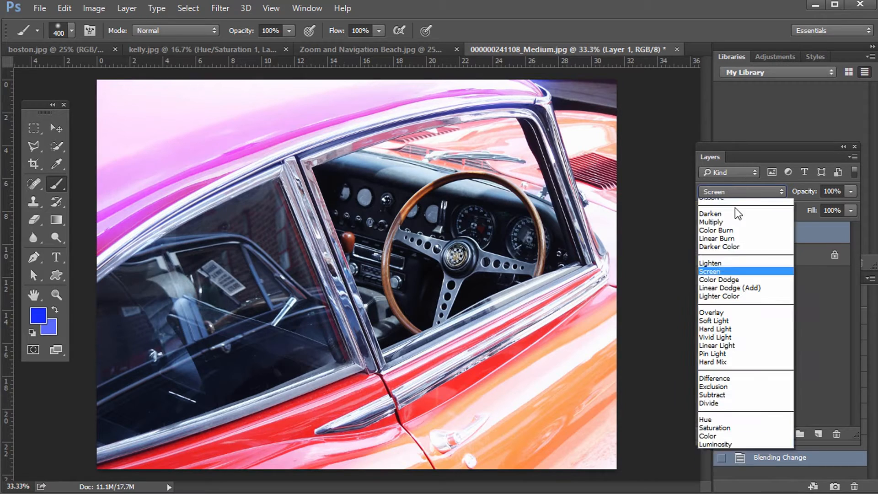
pyautogui.click(739, 309)
# - Set the painted layer's blending mode to Color and brush blue over the rest of the car's bodywork
pyautogui.click(740, 190)
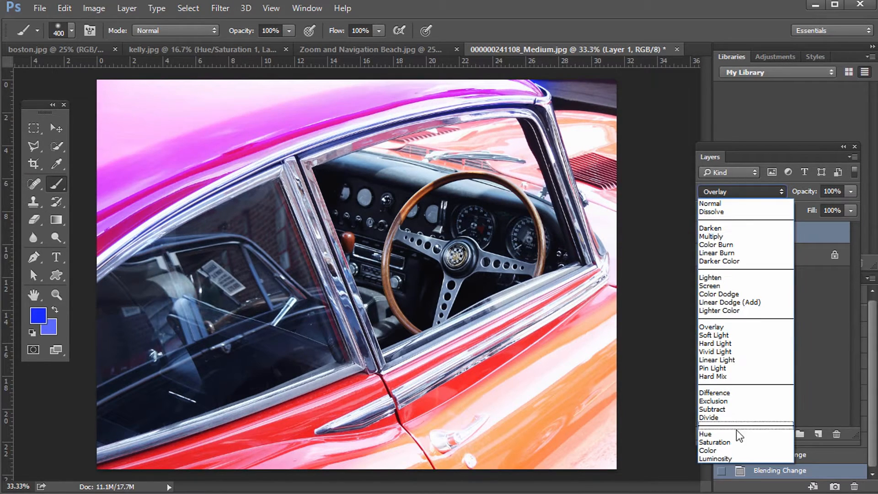
pyautogui.click(726, 454)
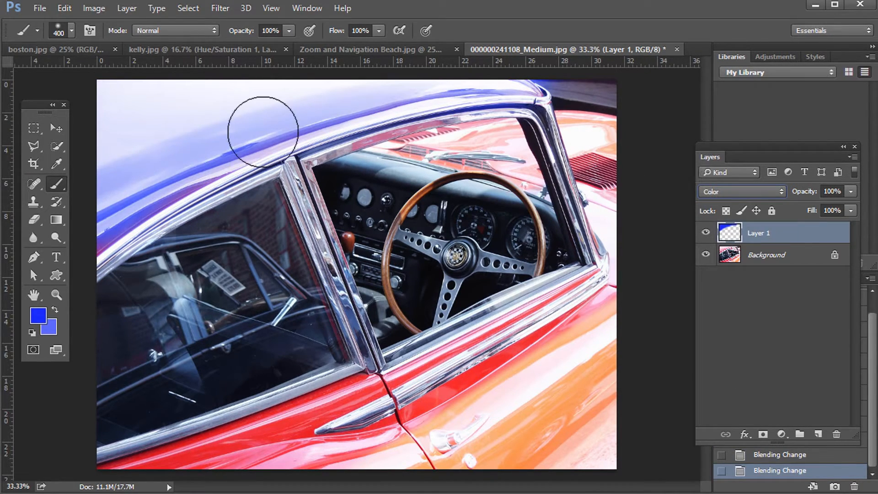
pyautogui.moveTo(544, 333)
pyautogui.mouseDown()
pyautogui.moveTo(539, 369)
pyautogui.moveTo(516, 399)
pyautogui.moveTo(611, 372)
pyautogui.moveTo(608, 337)
pyautogui.moveTo(336, 465)
pyautogui.moveTo(213, 468)
pyautogui.moveTo(165, 451)
pyautogui.moveTo(229, 462)
pyautogui.moveTo(343, 406)
pyautogui.moveTo(323, 402)
pyautogui.moveTo(635, 270)
pyautogui.moveTo(584, 131)
pyautogui.moveTo(539, 140)
pyautogui.mouseUp()
pyautogui.moveTo(495, 148)
pyautogui.mouseDown()
pyautogui.moveTo(426, 137)
pyautogui.moveTo(470, 156)
pyautogui.moveTo(454, 181)
pyautogui.mouseUp()
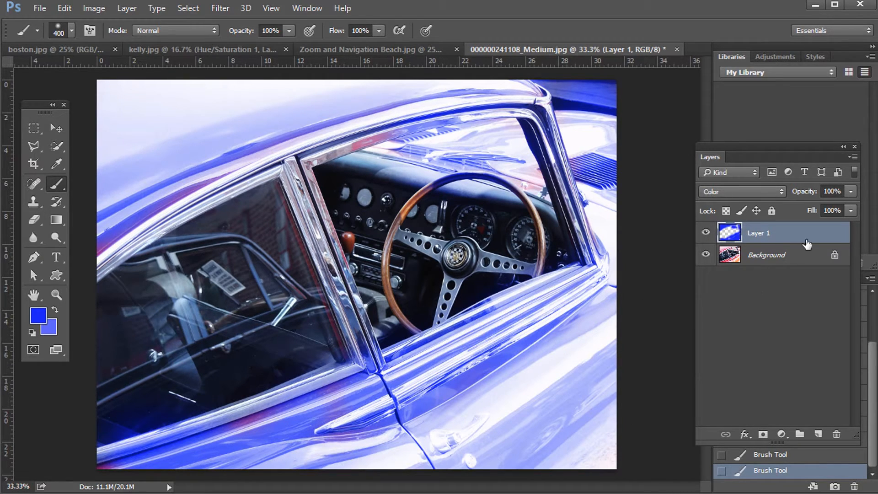
# - Add a mask to the blue layer, brush the side chrome trim black at size 80, and paint part of the strip back with white
pyautogui.click(763, 433)
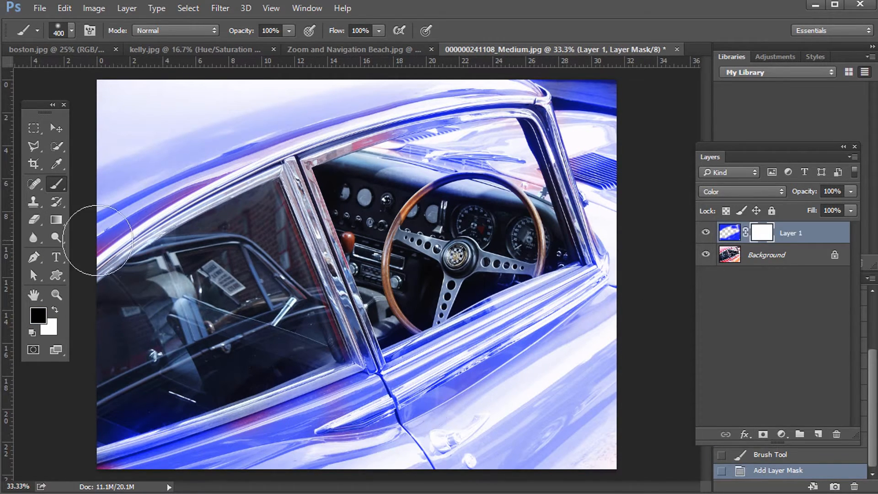
pyautogui.press('[')
pyautogui.press('[')
pyautogui.press('[')
pyautogui.press('[')
pyautogui.press('[')
pyautogui.press('[')
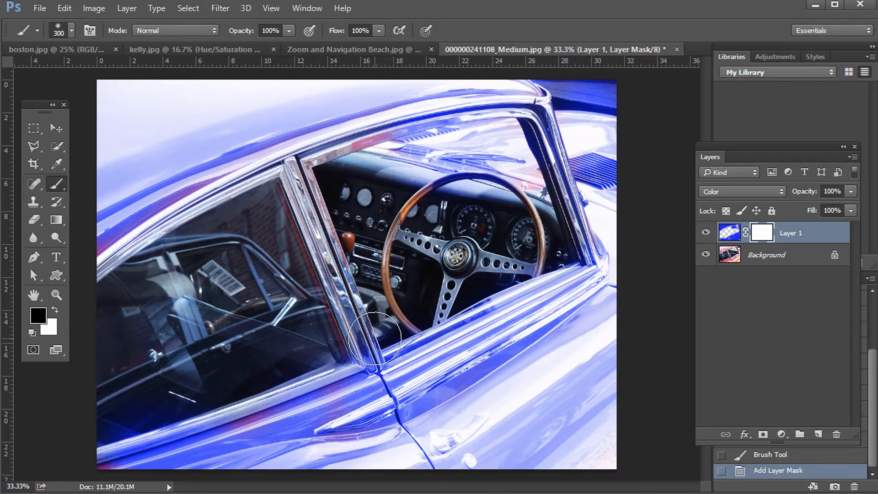
pyautogui.press('[')
pyautogui.press('[')
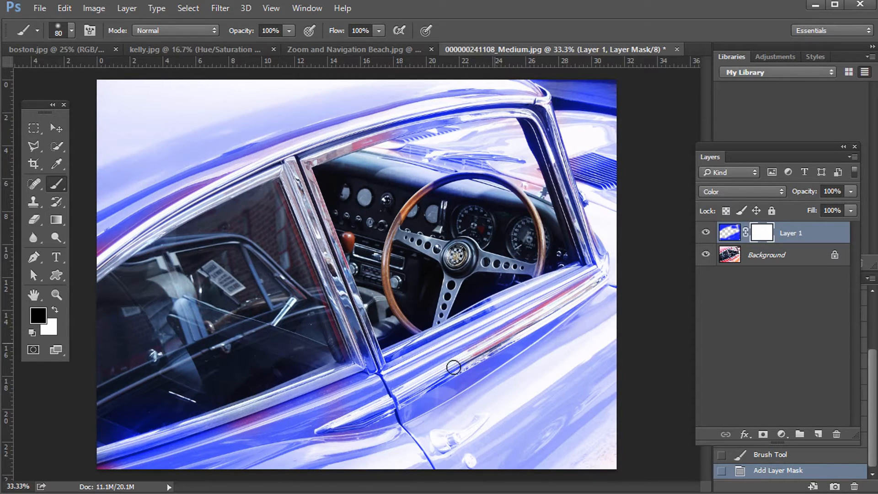
pyautogui.moveTo(338, 422); pyautogui.dragTo(583, 335)
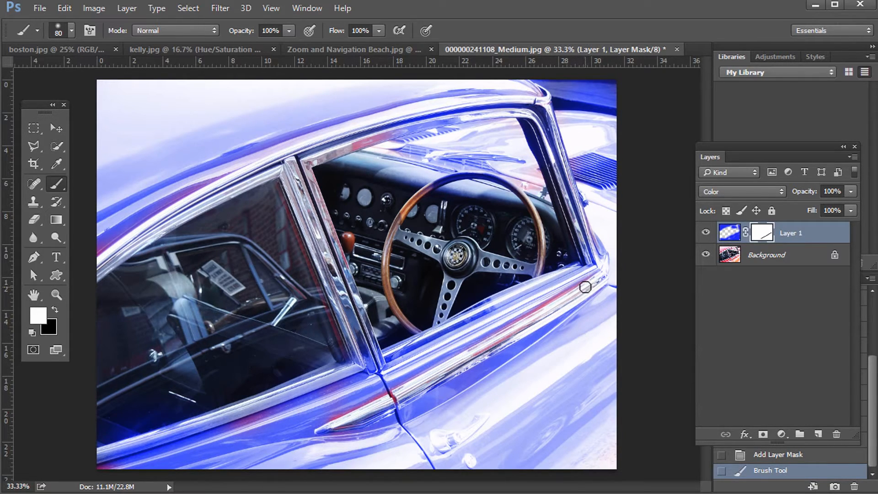
pyautogui.moveTo(528, 328); pyautogui.dragTo(431, 383)
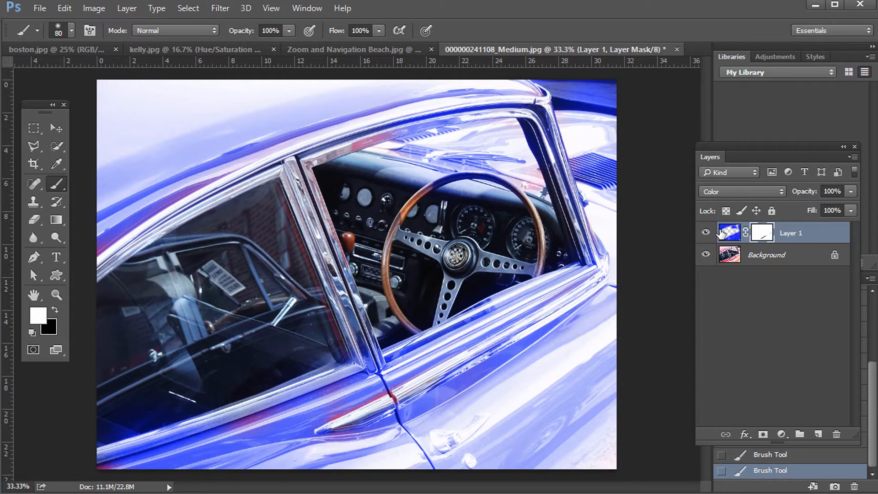
# - Delete the masked Layer 1 and duplicate the Background layer
pyautogui.moveTo(721, 232); pyautogui.dragTo(837, 431)
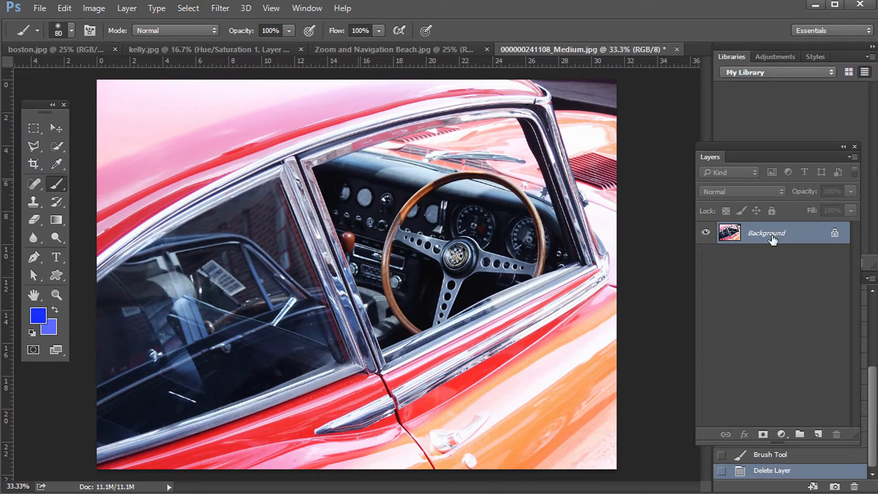
pyautogui.hotkey('ctrl', 'j')
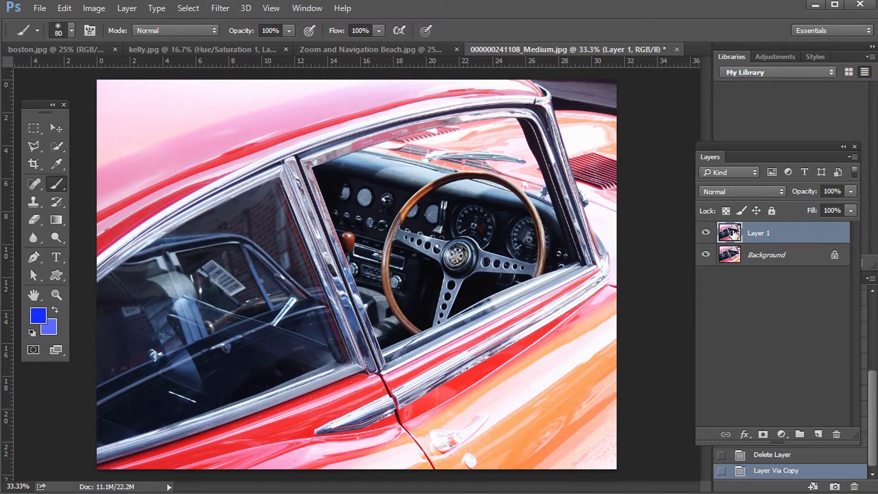
# - Outline the car's roof with the Polygonal Lasso, following the upper edge of the window frame
pyautogui.click(34, 145)
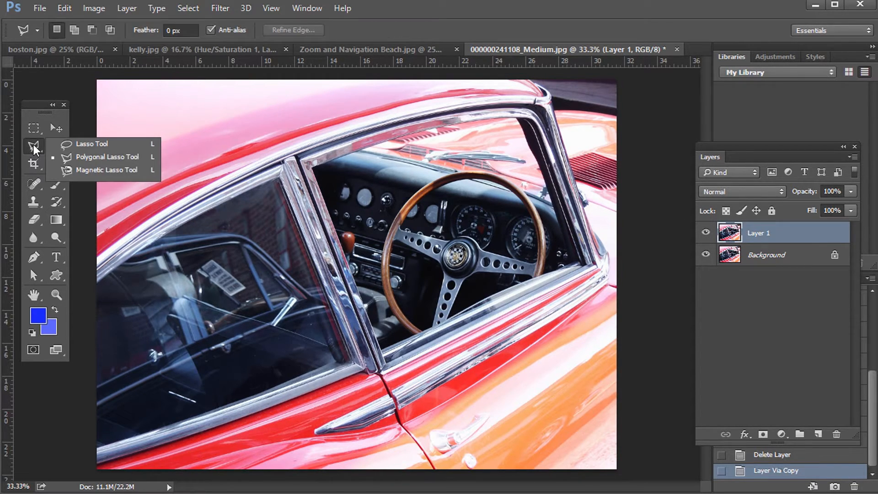
pyautogui.click(97, 160)
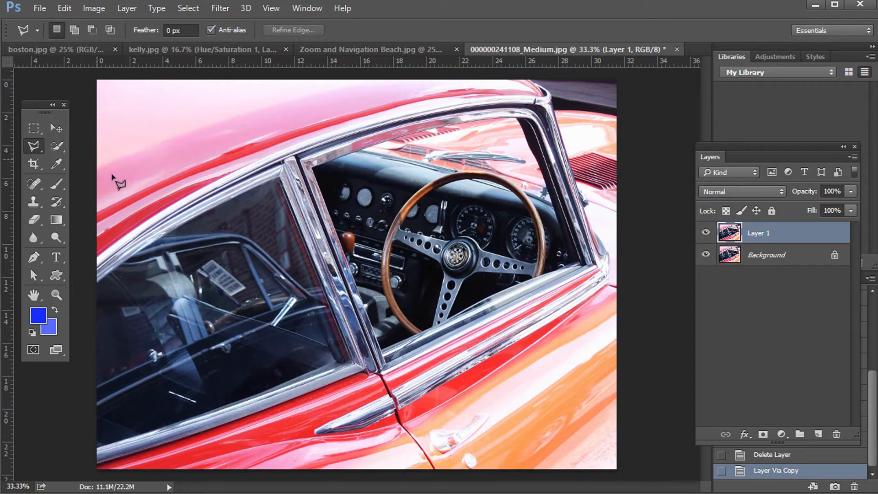
pyautogui.click(93, 260)
pyautogui.click(312, 145)
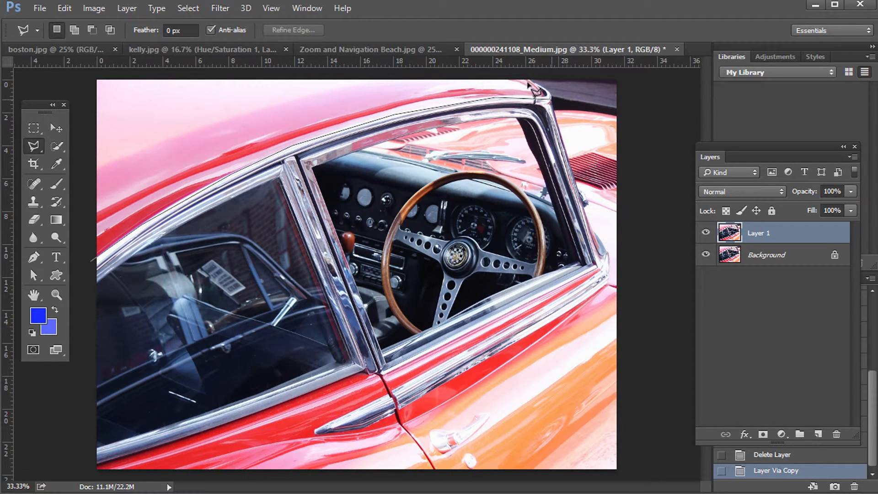
pyautogui.click(525, 75)
pyautogui.click(81, 78)
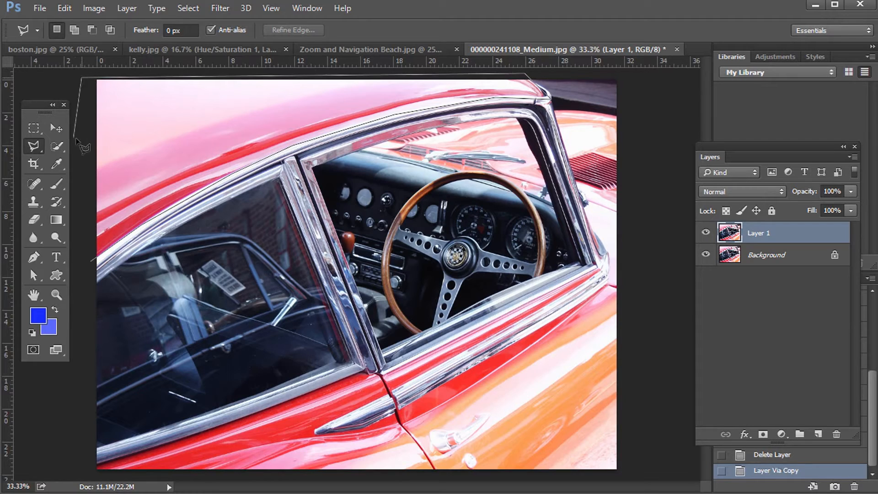
pyautogui.doubleClick(80, 167)
# - Add the lower bodywork below the windows to the lasso selection, leaving out the chrome side trim
pyautogui.press('shift')
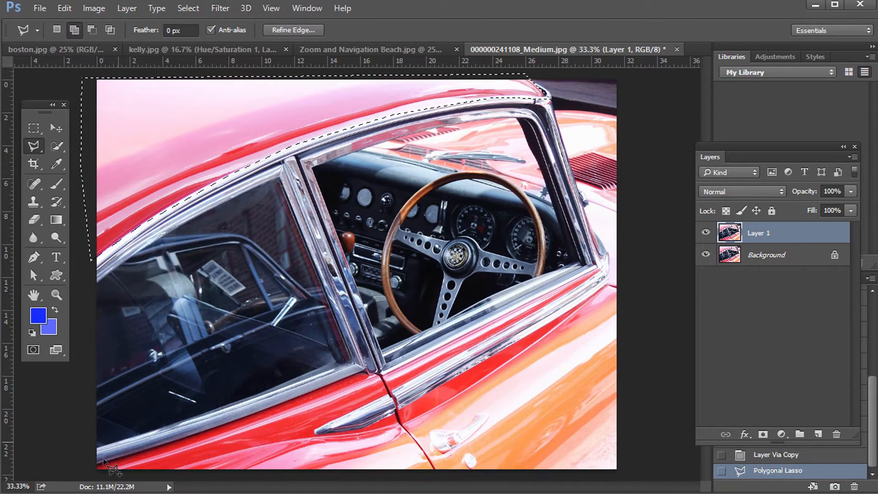
pyautogui.click(86, 465)
pyautogui.click(390, 370)
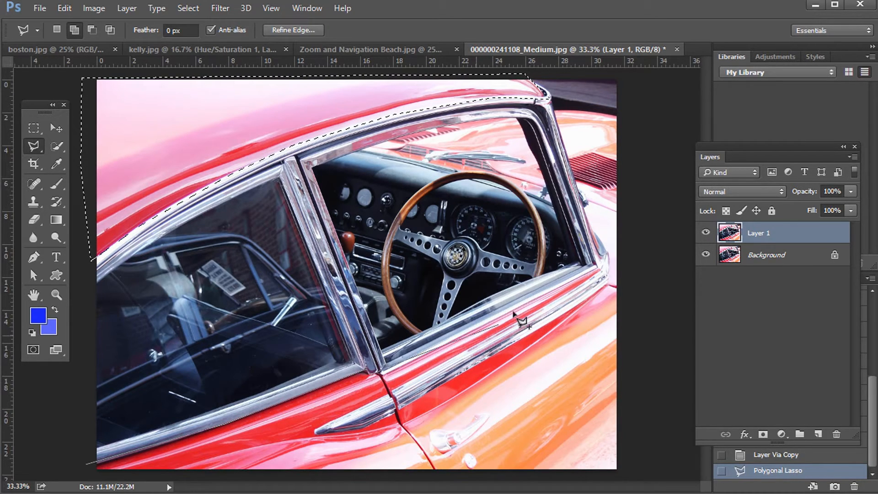
pyautogui.click(602, 269)
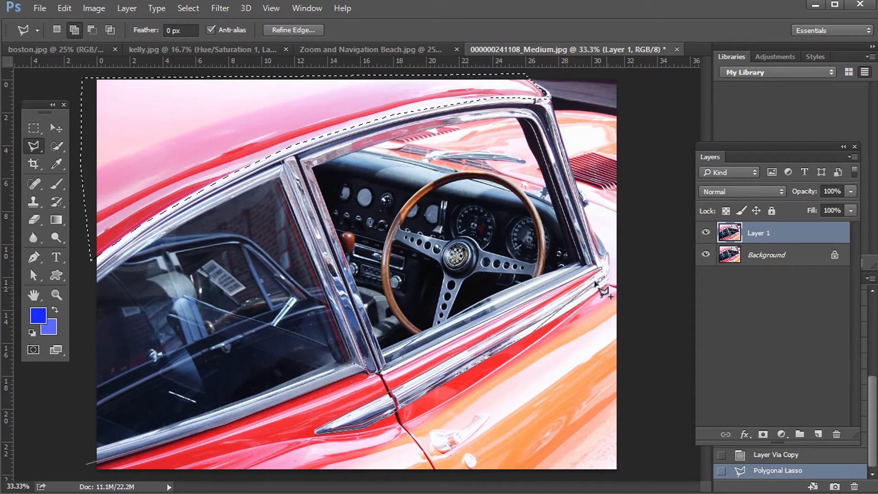
pyautogui.click(634, 260)
pyautogui.click(651, 485)
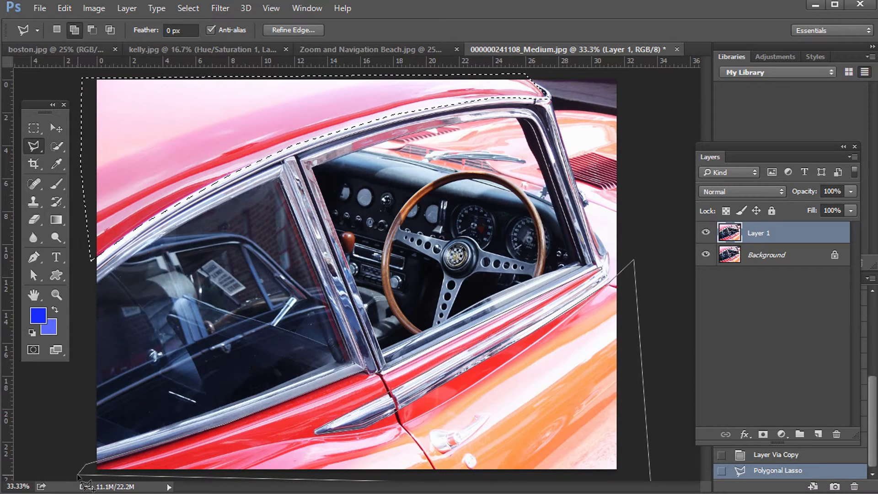
pyautogui.doubleClick(80, 475)
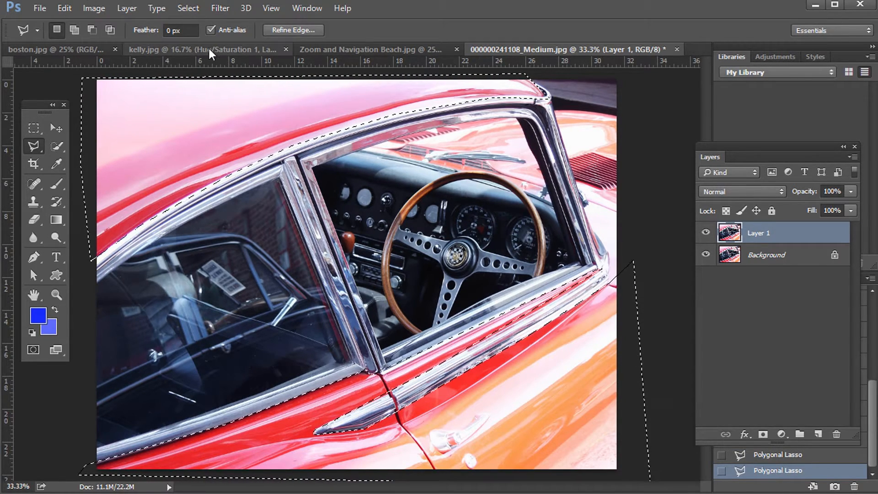
# - Open a direct Hue/Saturation adjustment for the selected bodywork and try Hue -73
pyautogui.click(94, 9)
pyautogui.moveTo(126, 48)
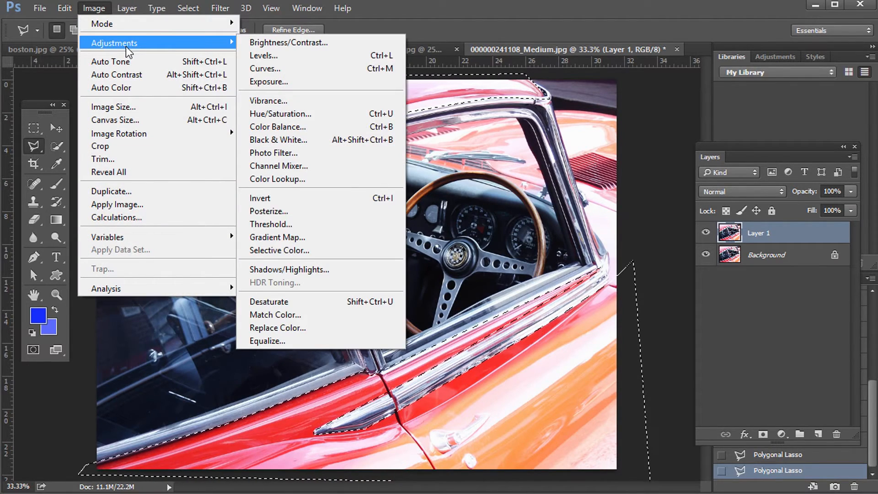
pyautogui.click(311, 114)
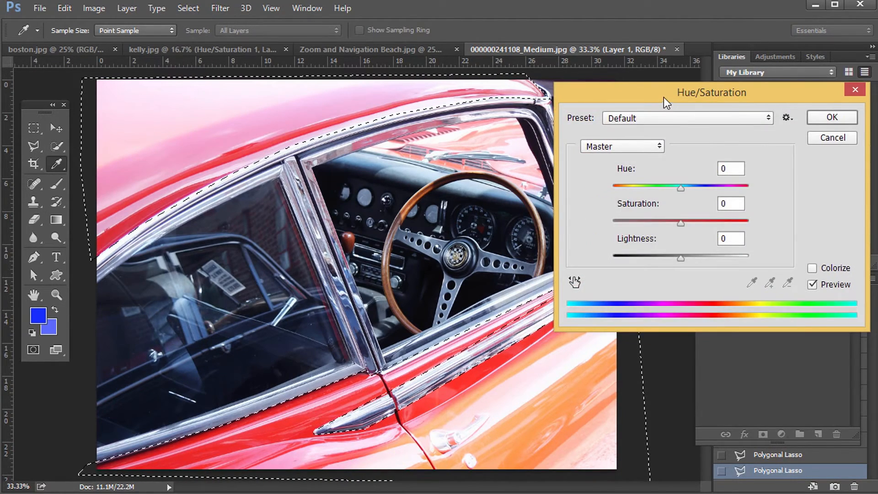
pyautogui.moveTo(663, 97); pyautogui.dragTo(713, 91)
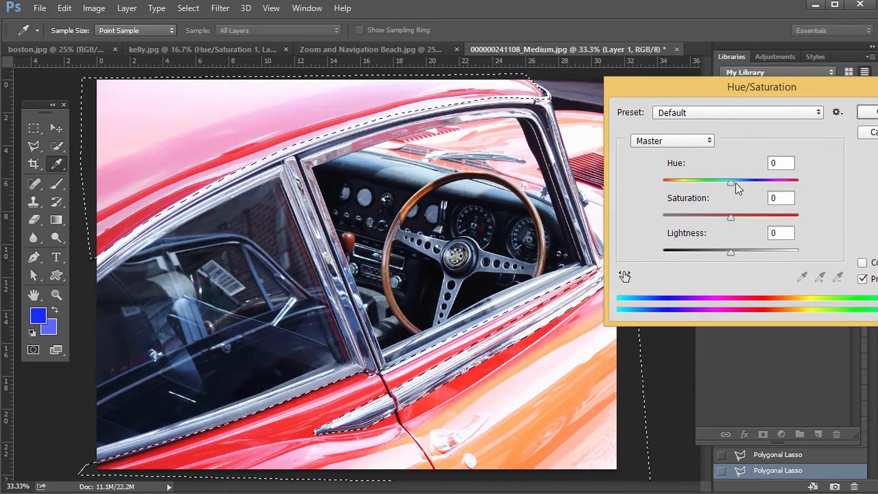
pyautogui.moveTo(736, 184); pyautogui.dragTo(692, 184)
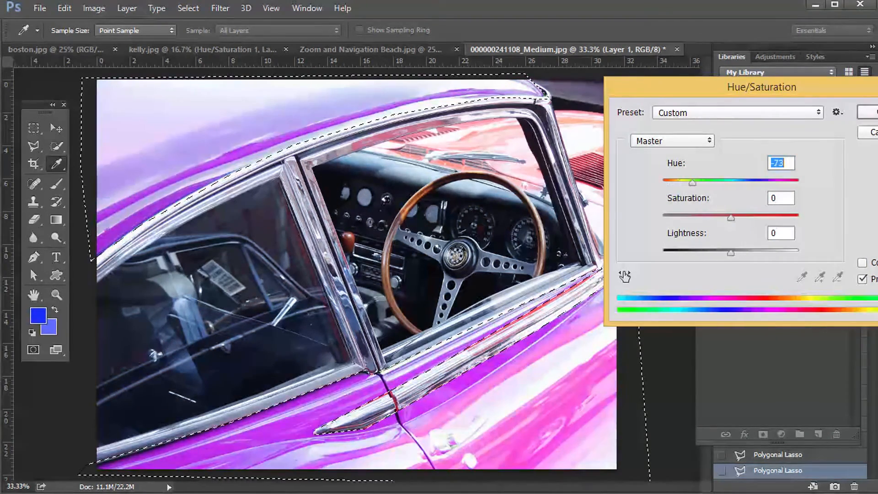
# - Colorize the selected bodywork with Hue 220 and Saturation 62, apply the adjustment, and clear the selection
pyautogui.click(869, 263)
pyautogui.moveTo(745, 182)
pyautogui.mouseDown()
pyautogui.moveTo(670, 183)
pyautogui.moveTo(758, 186)
pyautogui.moveTo(731, 188)
pyautogui.mouseUp()
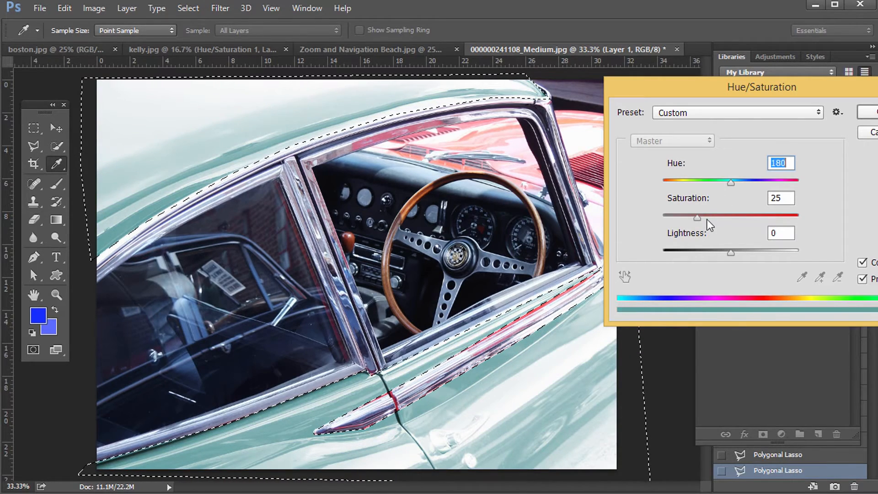
pyautogui.moveTo(707, 218); pyautogui.dragTo(736, 220)
pyautogui.moveTo(753, 181)
pyautogui.mouseDown()
pyautogui.moveTo(726, 185)
pyautogui.moveTo(747, 185)
pyautogui.mouseUp()
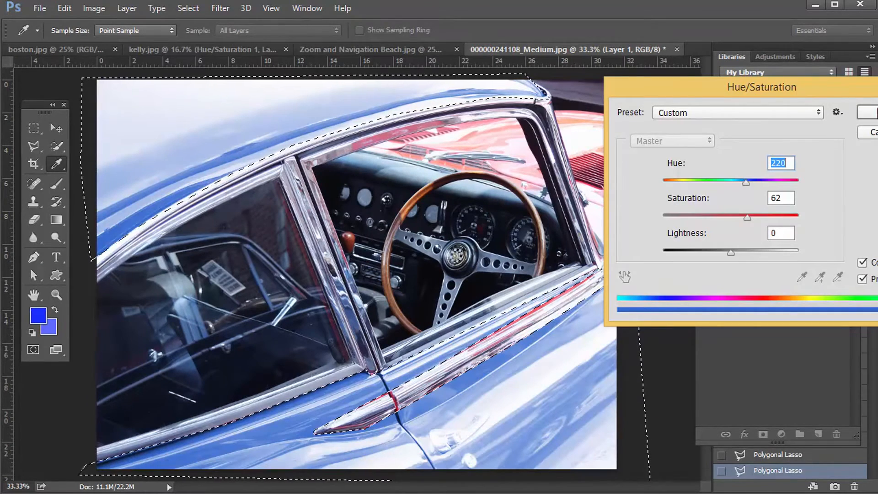
pyautogui.press('Return')
pyautogui.click(34, 128)
pyautogui.click(492, 197)
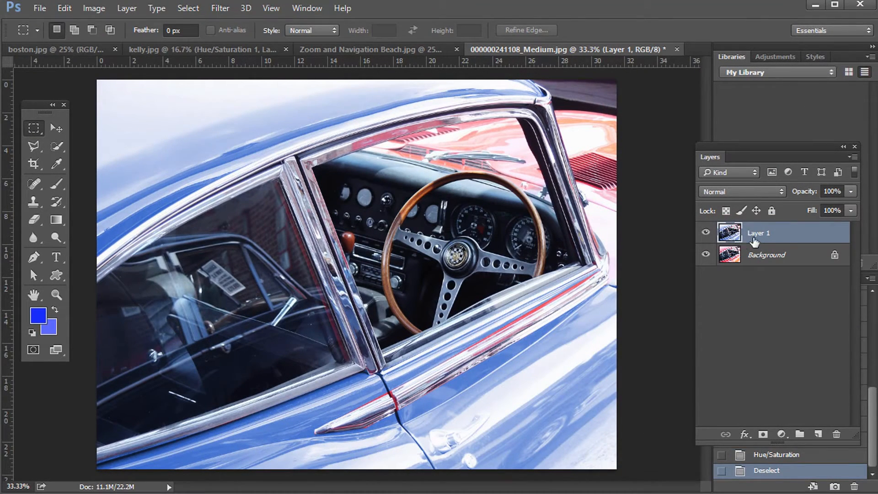
# - Test the recolored layer's opacity, return it to 100%, and delete the layer
pyautogui.click(852, 191)
pyautogui.moveTo(827, 207); pyautogui.dragTo(844, 197)
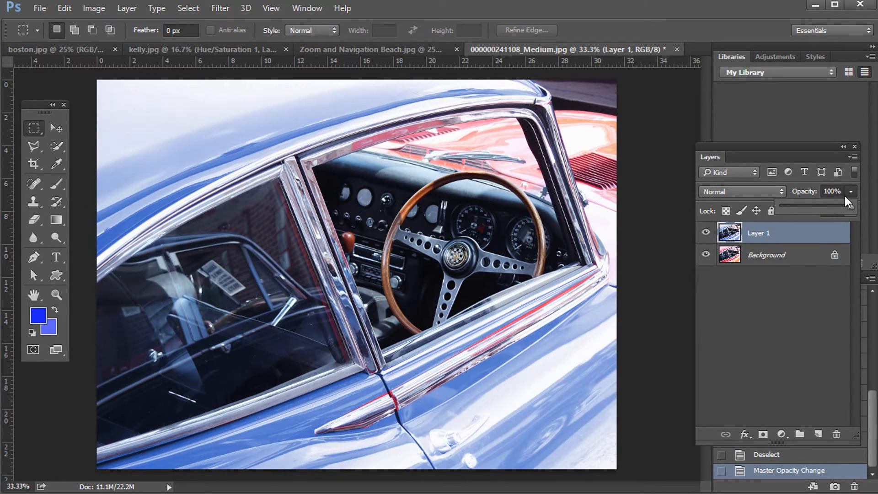
pyautogui.click(813, 287)
pyautogui.moveTo(727, 241); pyautogui.dragTo(836, 434)
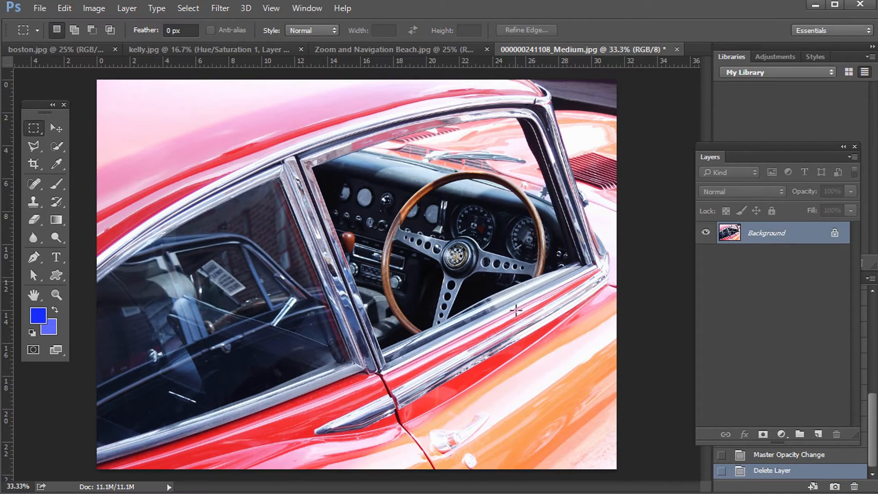
# - Add a Hue/Saturation adjustment layer above the Background layer
pyautogui.click(781, 434)
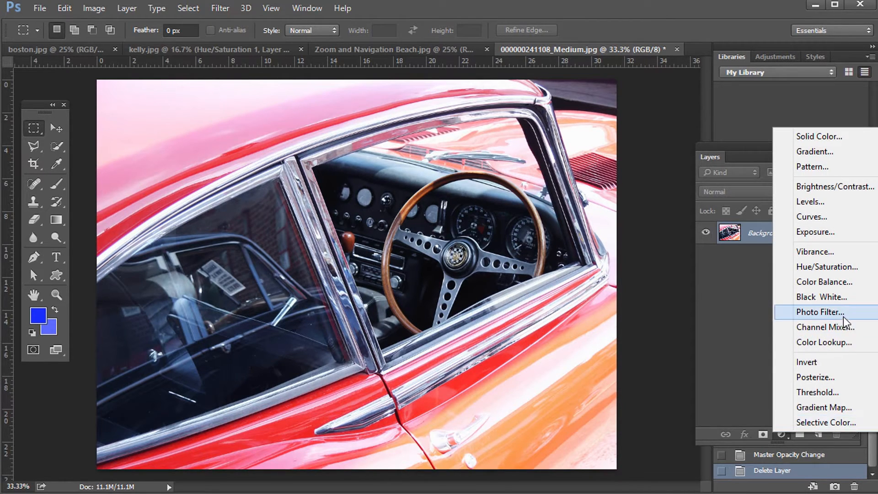
pyautogui.click(805, 267)
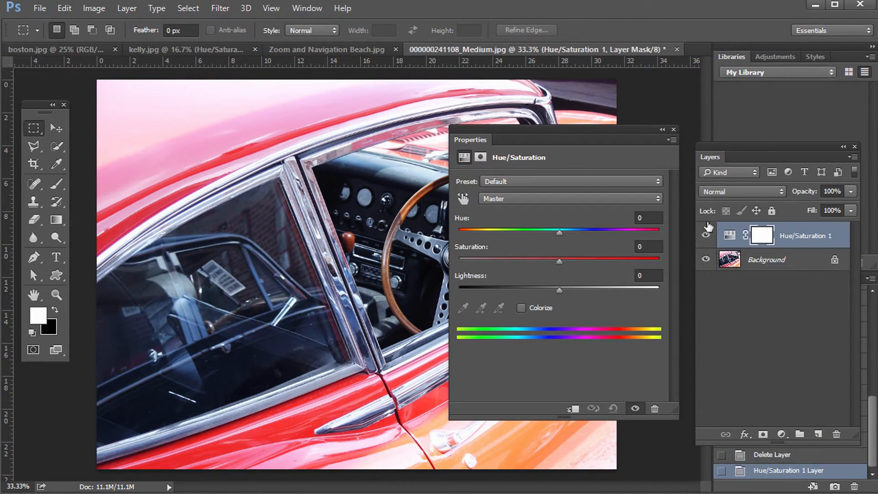
# - Limit the Hue/Saturation adjustment to Reds and try a Hue of -28
pyautogui.moveTo(545, 131); pyautogui.dragTo(664, 86)
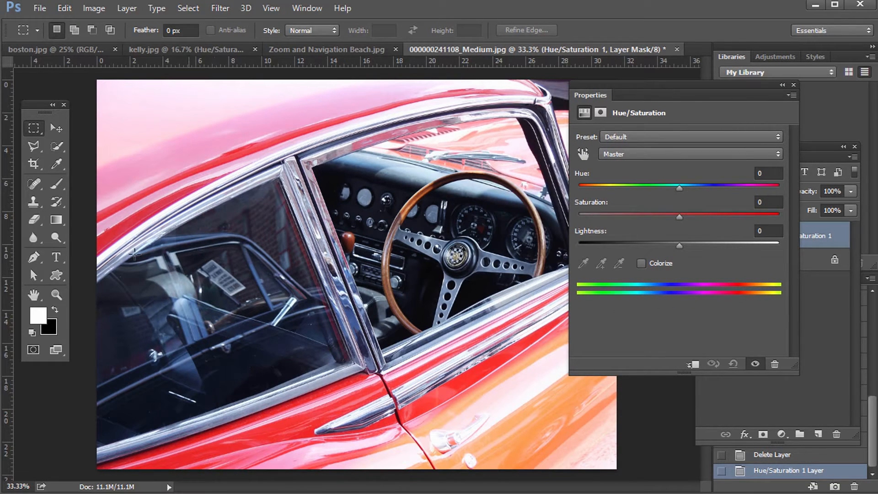
pyautogui.click(624, 154)
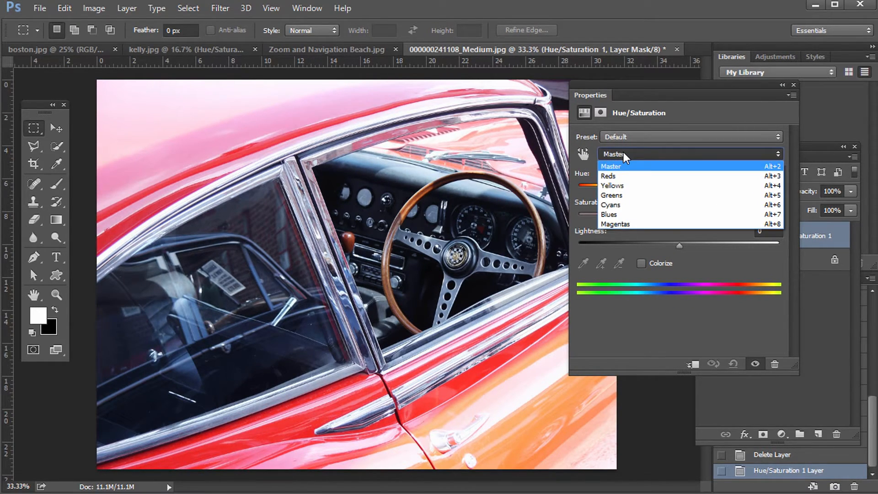
pyautogui.click(616, 176)
pyautogui.moveTo(640, 92); pyautogui.dragTo(688, 112)
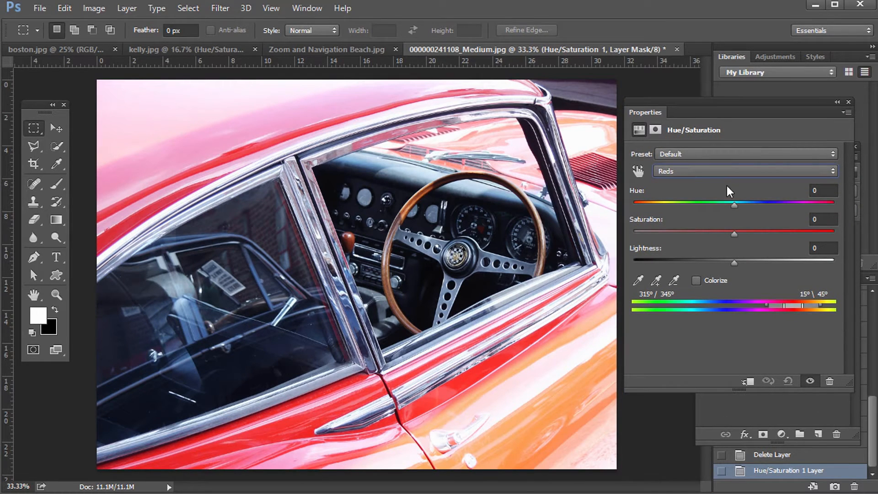
pyautogui.moveTo(736, 233); pyautogui.dragTo(706, 206)
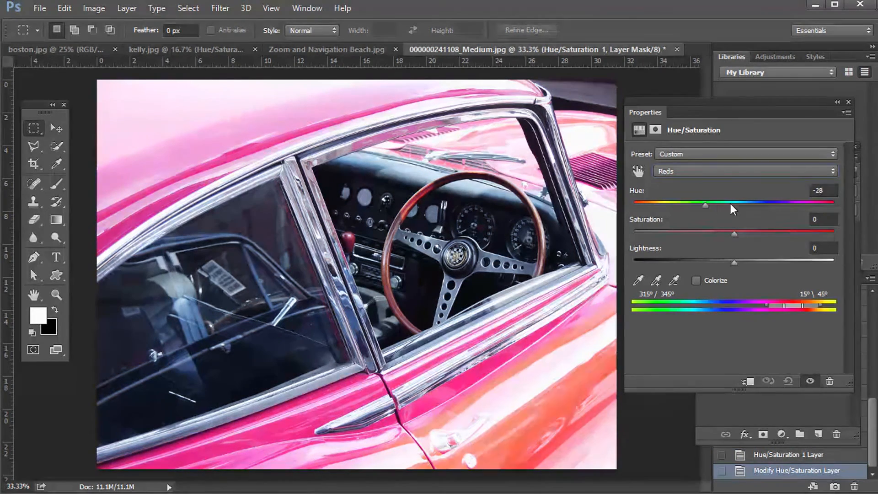
# - Try the Colorize option on the whole car photo and turn it back off
pyautogui.click(706, 281)
pyautogui.press('b')
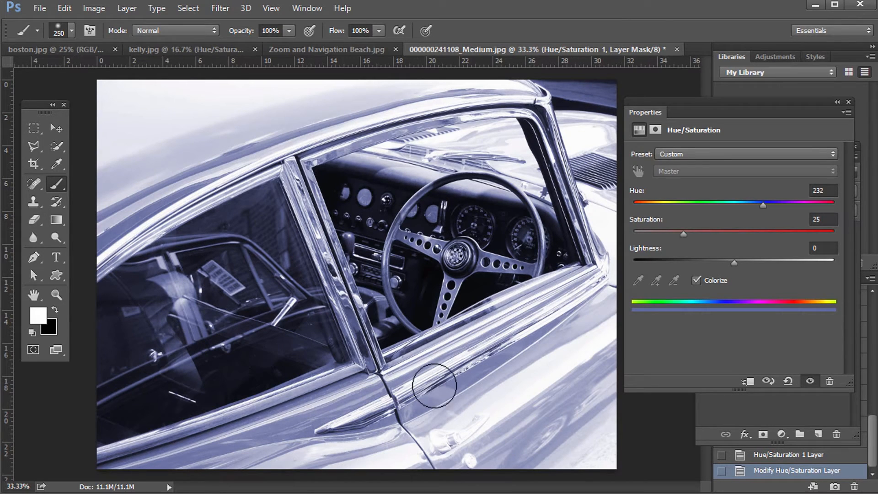
pyautogui.click(707, 280)
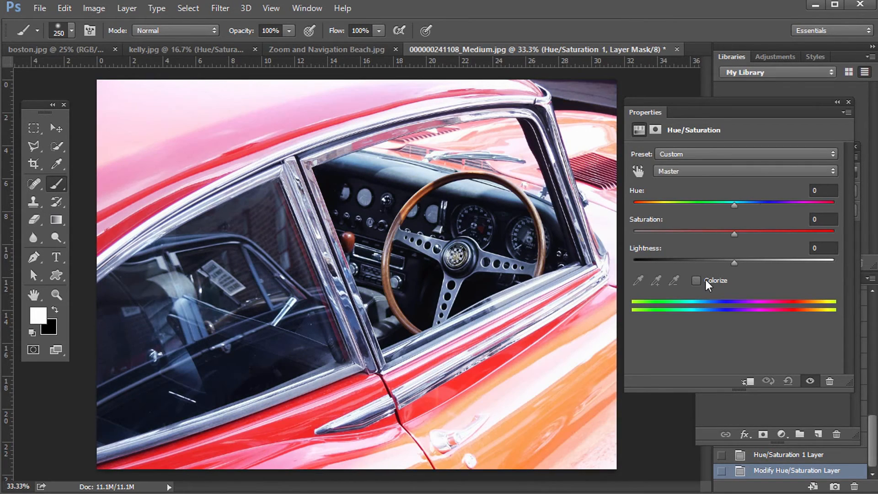
# - Shift the Reds of the Hue/Saturation adjustment to Hue -150
pyautogui.click(687, 170)
pyautogui.click(678, 193)
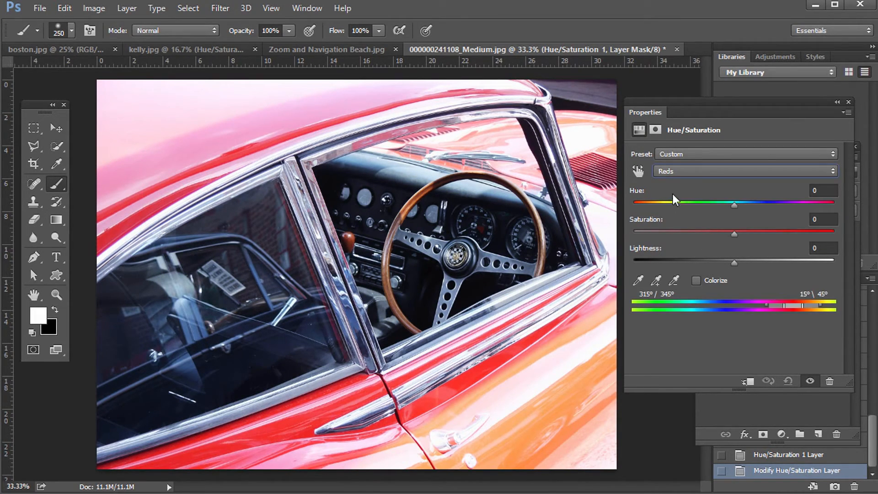
pyautogui.moveTo(734, 204); pyautogui.dragTo(644, 207)
pyautogui.moveTo(642, 208)
pyautogui.mouseDown()
pyautogui.moveTo(797, 207)
pyautogui.moveTo(645, 205)
pyautogui.mouseUp()
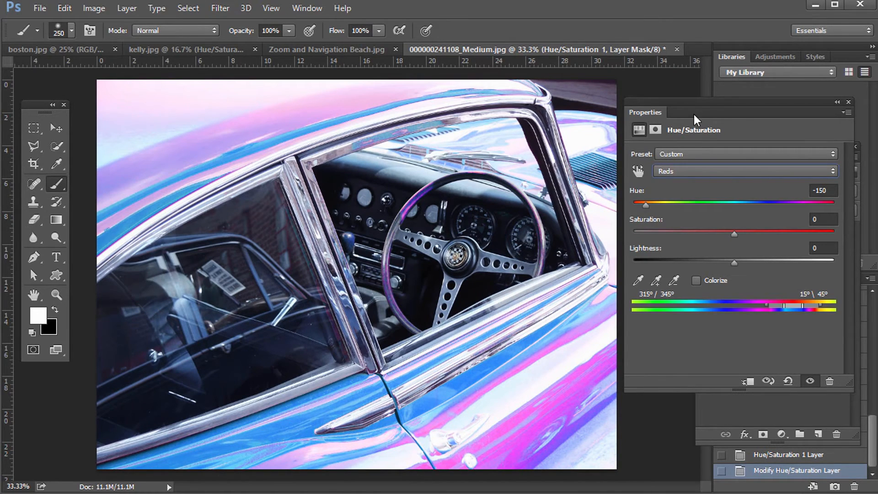
# - Mask the adjustment off the steering wheel and interior with black, and restore it with white on the hood seen through the windshield
pyautogui.moveTo(696, 102); pyautogui.dragTo(709, 300)
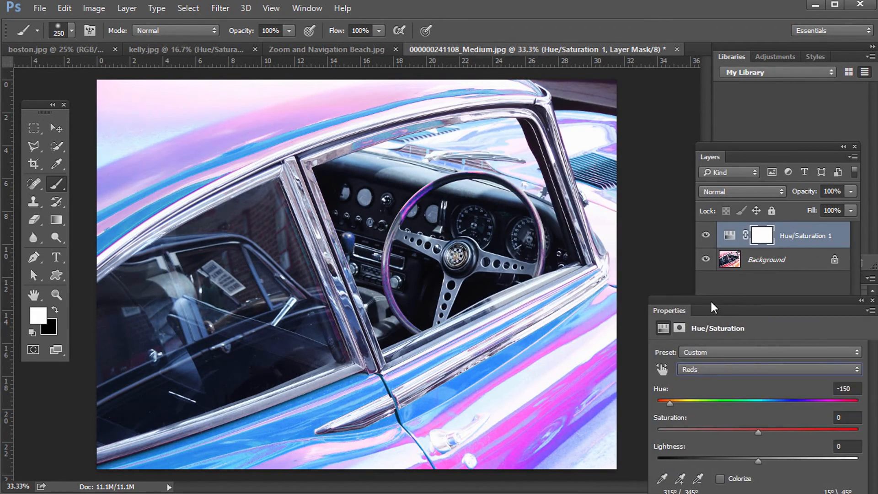
pyautogui.moveTo(757, 145); pyautogui.dragTo(741, 105)
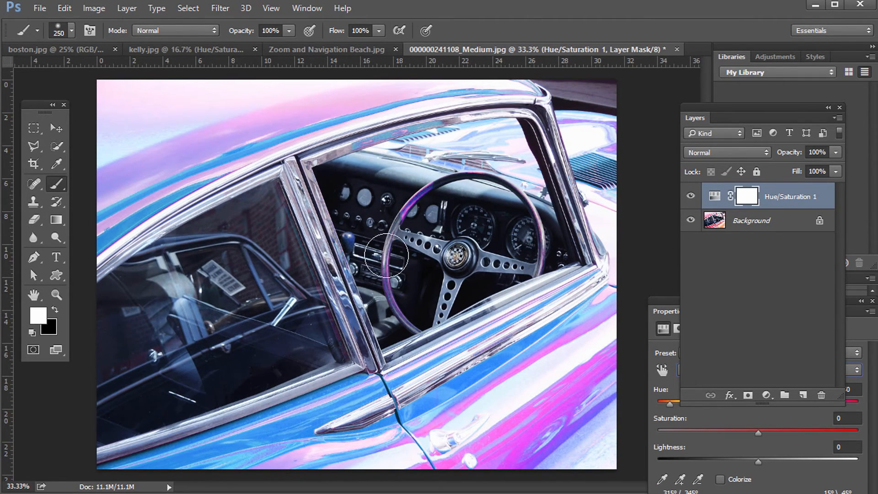
pyautogui.click(744, 200)
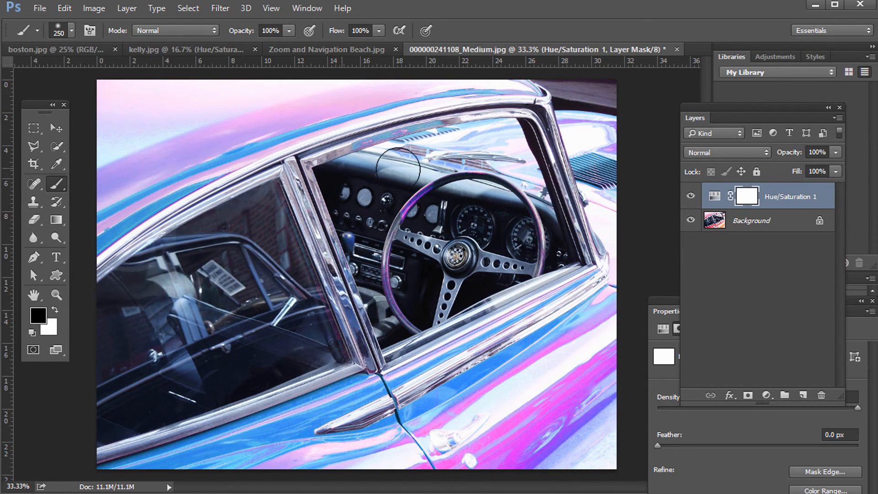
pyautogui.moveTo(482, 180)
pyautogui.mouseDown()
pyautogui.moveTo(416, 198)
pyautogui.moveTo(394, 238)
pyautogui.moveTo(393, 296)
pyautogui.moveTo(408, 305)
pyautogui.moveTo(434, 300)
pyautogui.moveTo(519, 252)
pyautogui.moveTo(526, 230)
pyautogui.moveTo(506, 195)
pyautogui.moveTo(375, 194)
pyautogui.moveTo(384, 188)
pyautogui.moveTo(341, 219)
pyautogui.moveTo(352, 255)
pyautogui.moveTo(358, 228)
pyautogui.moveTo(345, 261)
pyautogui.moveTo(350, 236)
pyautogui.moveTo(370, 255)
pyautogui.moveTo(436, 179)
pyautogui.moveTo(487, 179)
pyautogui.moveTo(491, 205)
pyautogui.moveTo(513, 187)
pyautogui.moveTo(501, 203)
pyautogui.moveTo(521, 240)
pyautogui.moveTo(481, 160)
pyautogui.moveTo(513, 182)
pyautogui.moveTo(474, 172)
pyautogui.moveTo(476, 162)
pyautogui.moveTo(523, 229)
pyautogui.mouseUp()
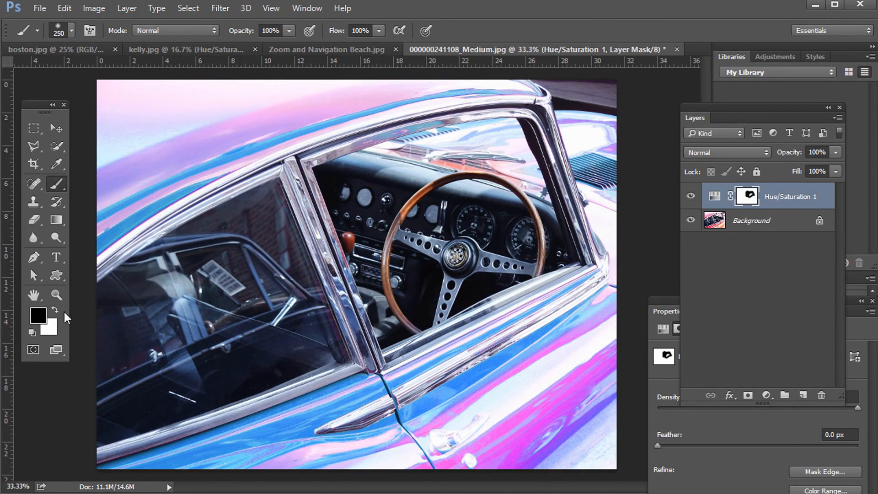
pyautogui.moveTo(447, 218)
pyautogui.mouseDown()
pyautogui.moveTo(522, 153)
pyautogui.moveTo(506, 162)
pyautogui.moveTo(491, 151)
pyautogui.moveTo(448, 151)
pyautogui.moveTo(486, 139)
pyautogui.moveTo(565, 177)
pyautogui.moveTo(437, 176)
pyautogui.mouseUp()
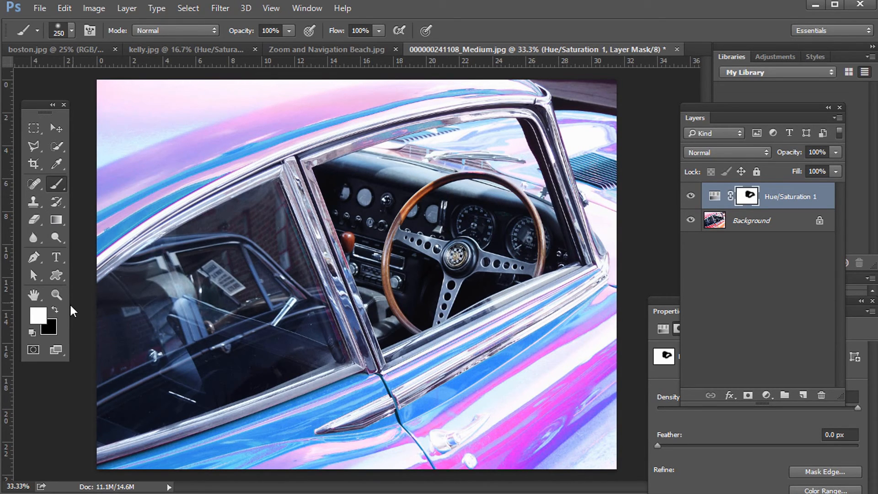
# - Try painting black on the mask over the door panel, and paint the area back with white
pyautogui.click(54, 312)
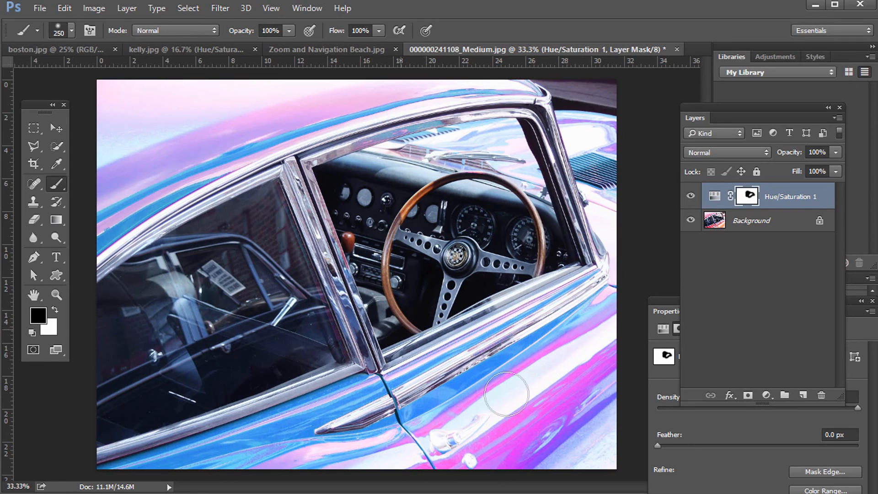
pyautogui.moveTo(455, 377)
pyautogui.mouseDown()
pyautogui.moveTo(548, 333)
pyautogui.moveTo(485, 327)
pyautogui.moveTo(471, 345)
pyautogui.moveTo(563, 353)
pyautogui.mouseUp()
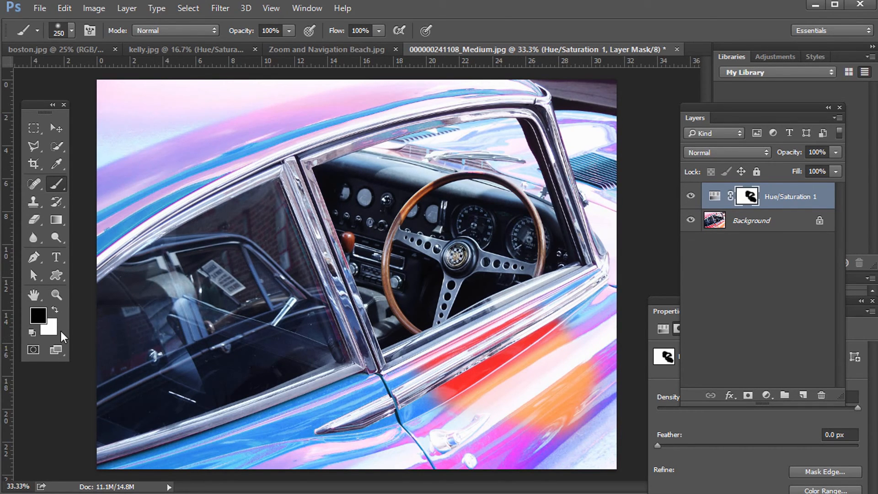
pyautogui.click(53, 311)
pyautogui.moveTo(458, 361)
pyautogui.mouseDown()
pyautogui.moveTo(490, 358)
pyautogui.moveTo(543, 331)
pyautogui.moveTo(426, 363)
pyautogui.moveTo(480, 371)
pyautogui.moveTo(551, 332)
pyautogui.moveTo(607, 337)
pyautogui.moveTo(536, 402)
pyautogui.moveTo(563, 403)
pyautogui.moveTo(520, 447)
pyautogui.mouseUp()
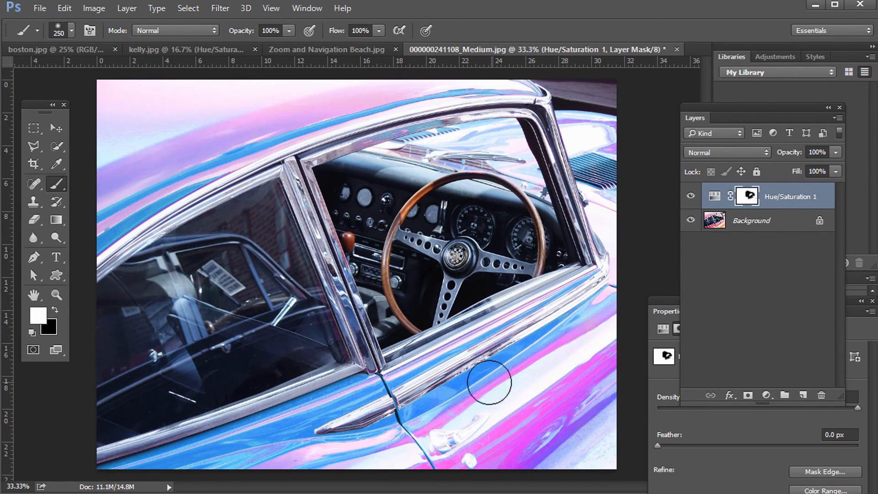
# - Compare the car before and after by repeatedly hiding and showing the Hue/Saturation 1 layer
pyautogui.click(690, 196)
pyautogui.click(691, 197)
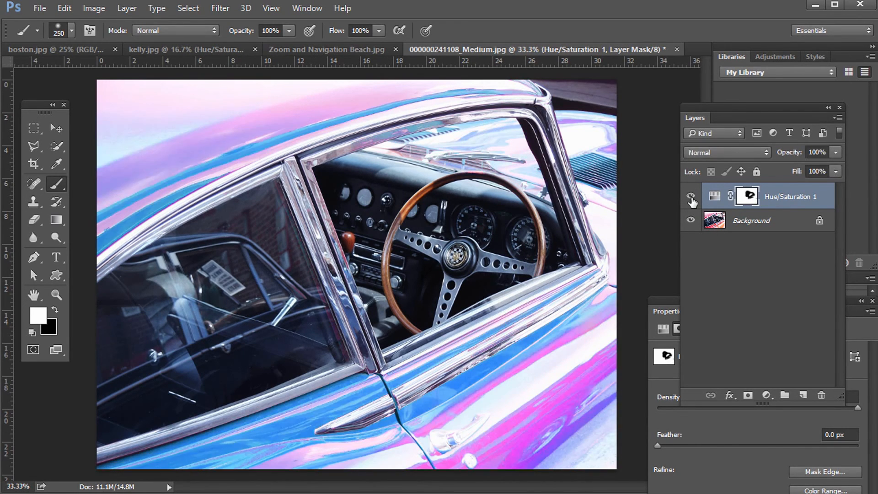
pyautogui.click(690, 198)
pyautogui.click(692, 198)
pyautogui.click(691, 198)
pyautogui.click(691, 197)
pyautogui.click(691, 197)
pyautogui.click(692, 198)
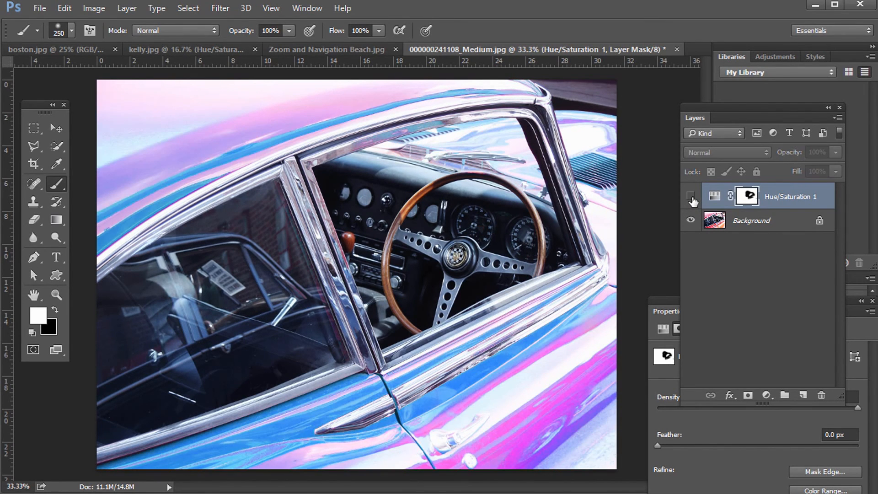
pyautogui.click(691, 197)
pyautogui.click(691, 197)
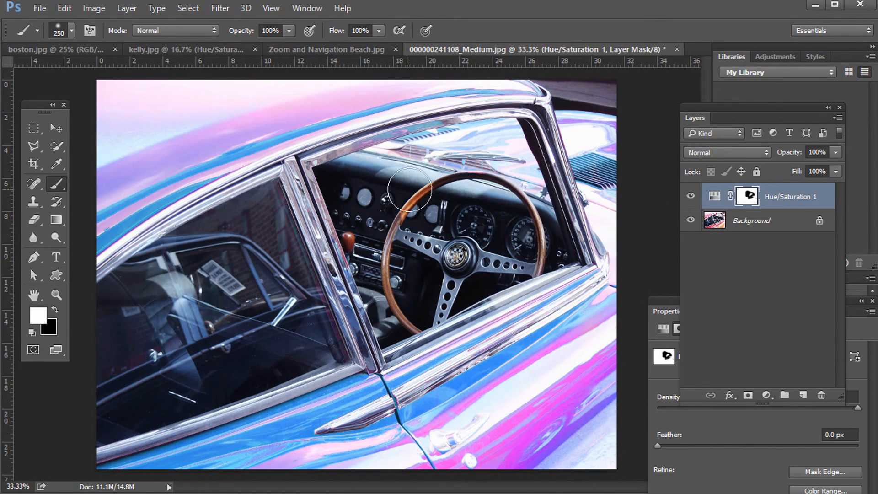